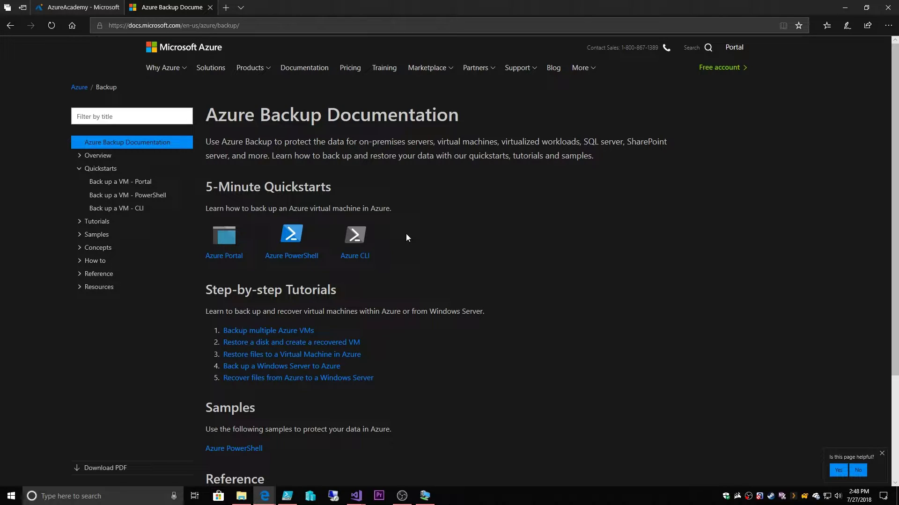
# Step: Open the "What is Azure Backup?" overview article and examine the table of Azure Backup components, starting with the MARS agent
pyautogui.click(98, 155)
pyautogui.click(100, 167)
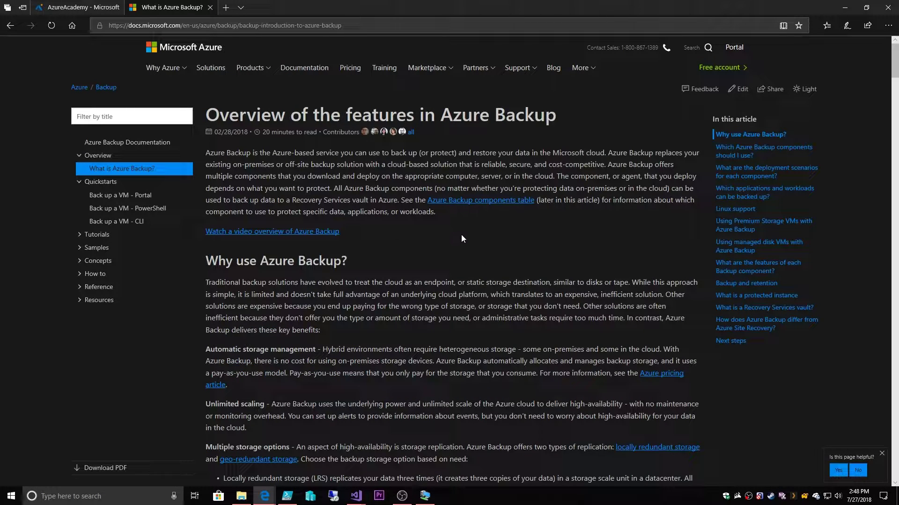
pyautogui.scroll(-2, 462, 235)
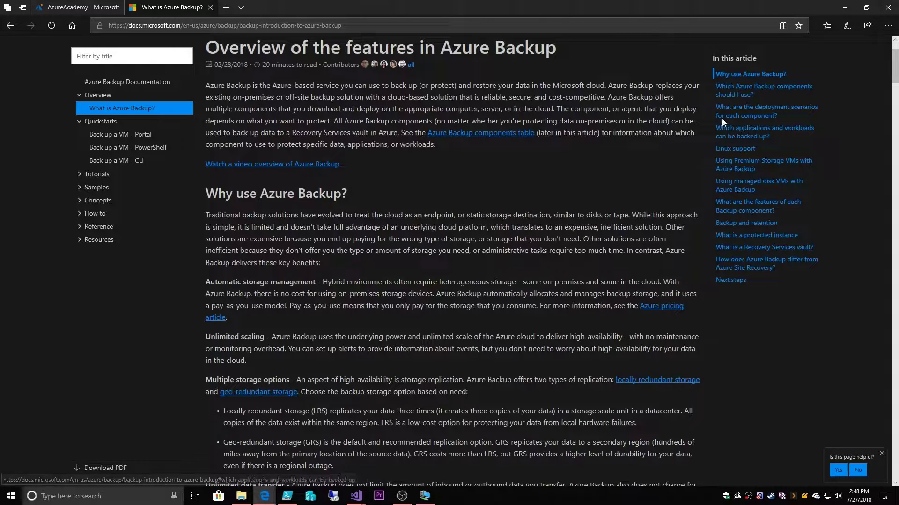
pyautogui.click(740, 89)
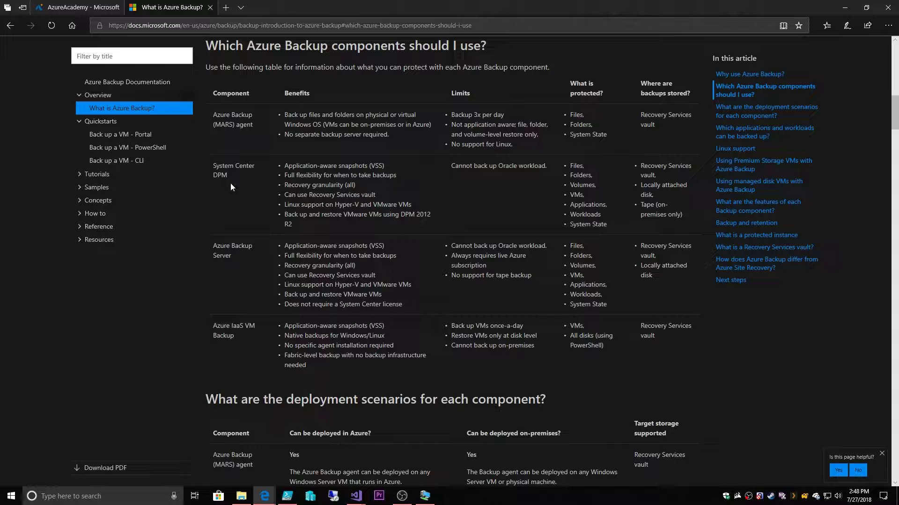
pyautogui.moveTo(213, 114); pyautogui.dragTo(265, 131)
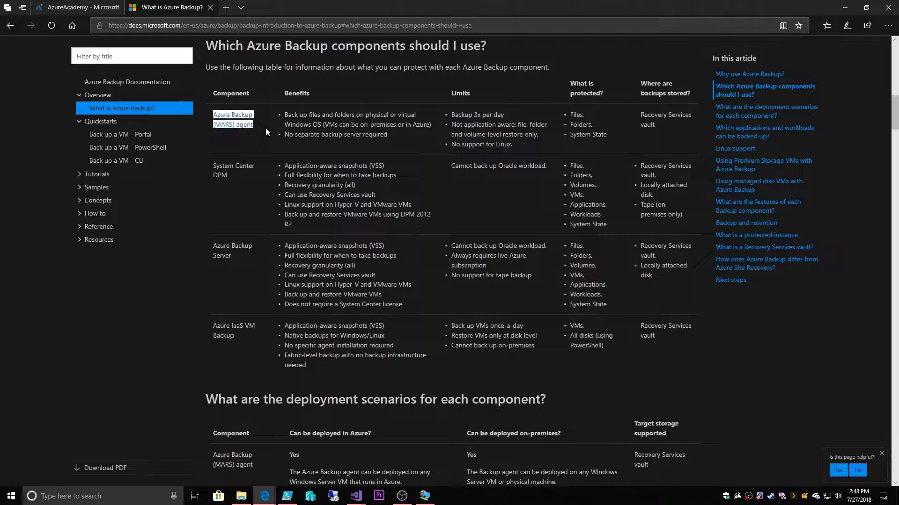
# Step: Read through the article's deployment scenarios, supported applications and workloads, and Linux support tables
pyautogui.scroll(-10, 265, 131)
pyautogui.scroll(-5, 551, 201)
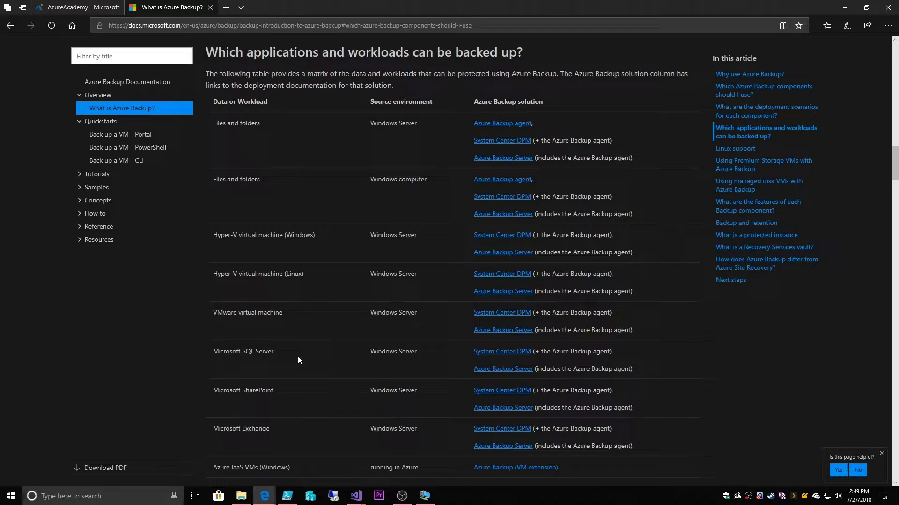
pyautogui.scroll(-2, 307, 352)
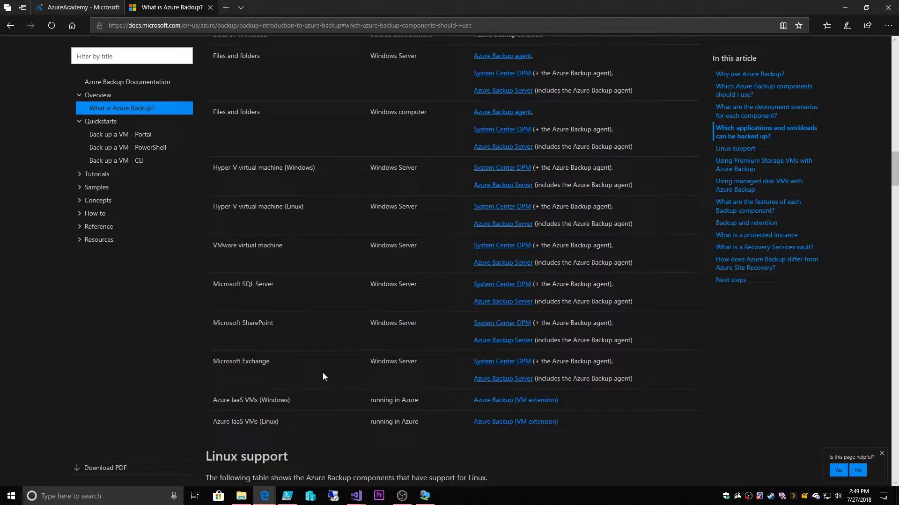
pyautogui.scroll(-8, 323, 376)
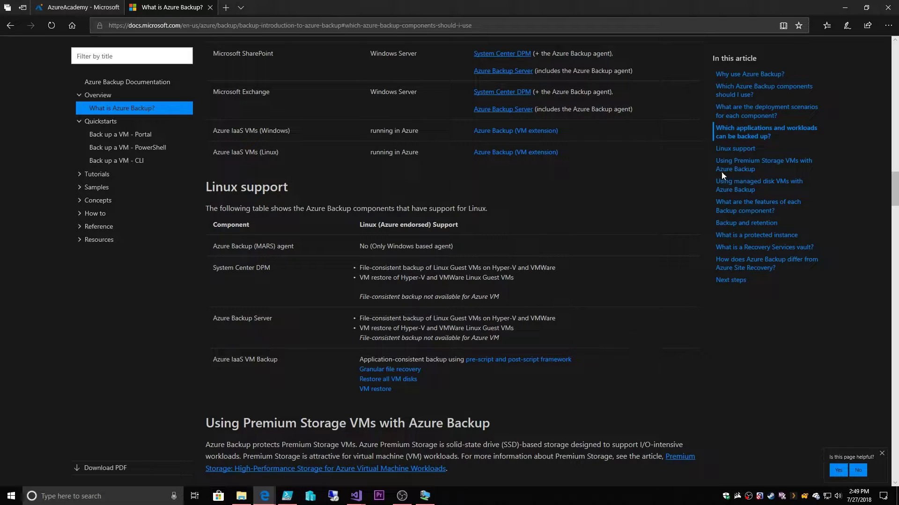
# Step: Revisit the backup components table, the section on which applications and workloads can be backed up, and the Linux support table
pyautogui.click(749, 90)
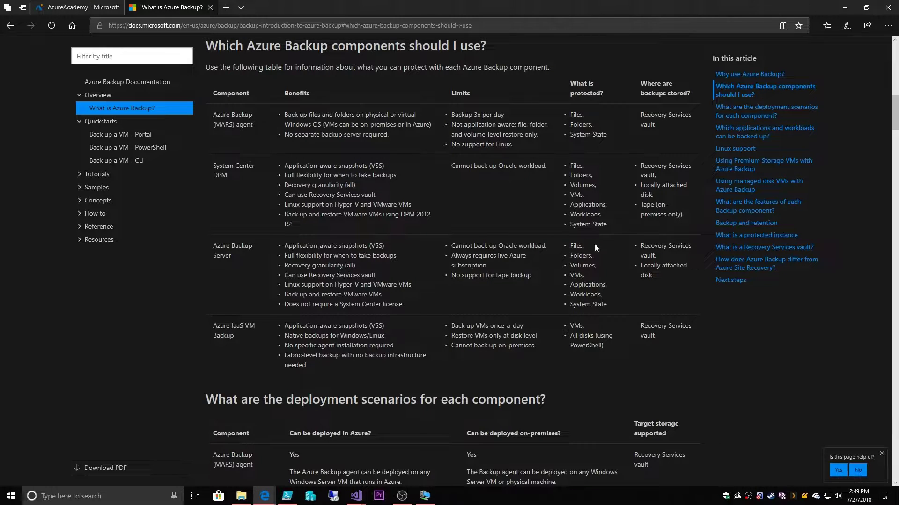
pyautogui.click(744, 133)
pyautogui.scroll(-4, 664, 144)
pyautogui.scroll(-3, 621, 229)
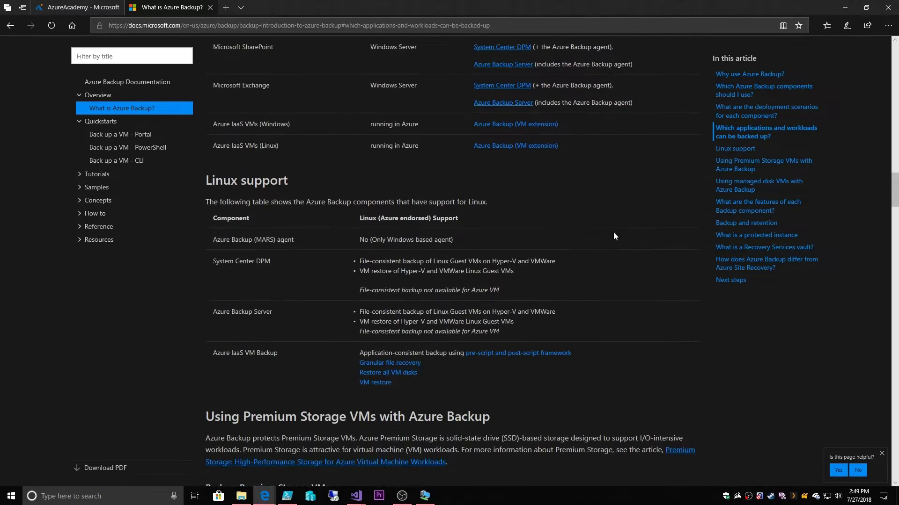
pyautogui.scroll(-1, 619, 274)
pyautogui.scroll(1, 618, 275)
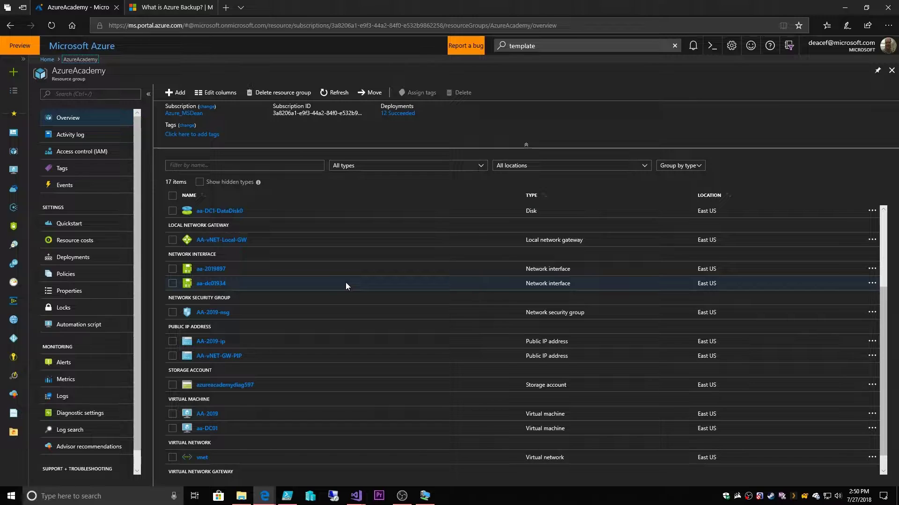
# Step: Find Backup and Site Recovery (OMS) in the marketplace by searching for "backup" and start creating it from the AzureAcademy resource group
pyautogui.click(176, 93)
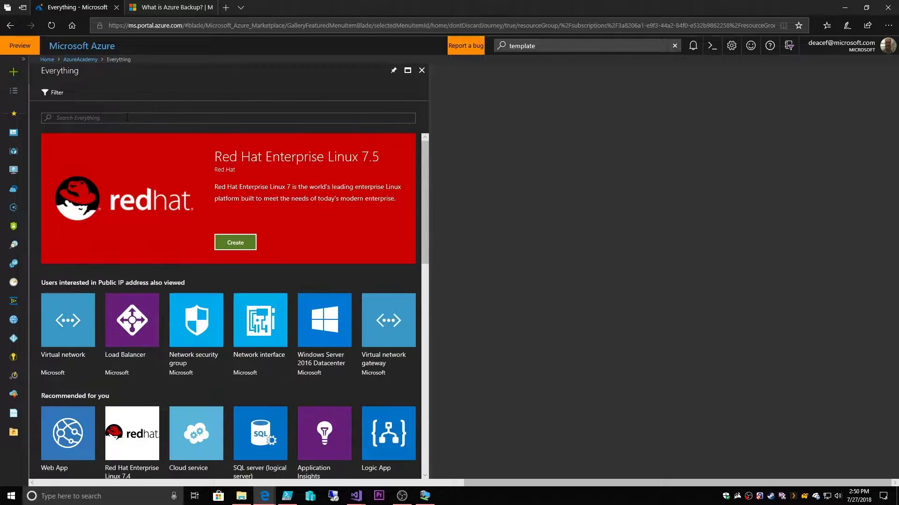
pyautogui.write('backup')
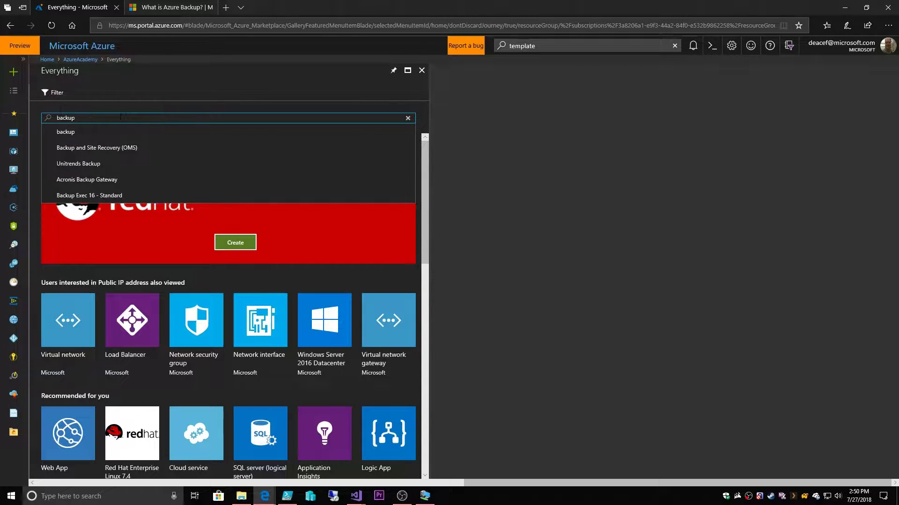
pyautogui.click(96, 149)
pyautogui.click(96, 181)
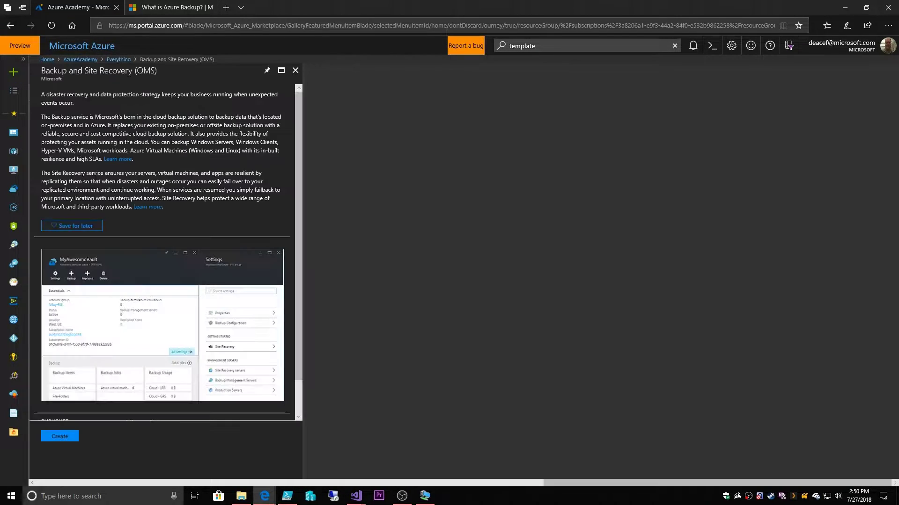
pyautogui.click(60, 436)
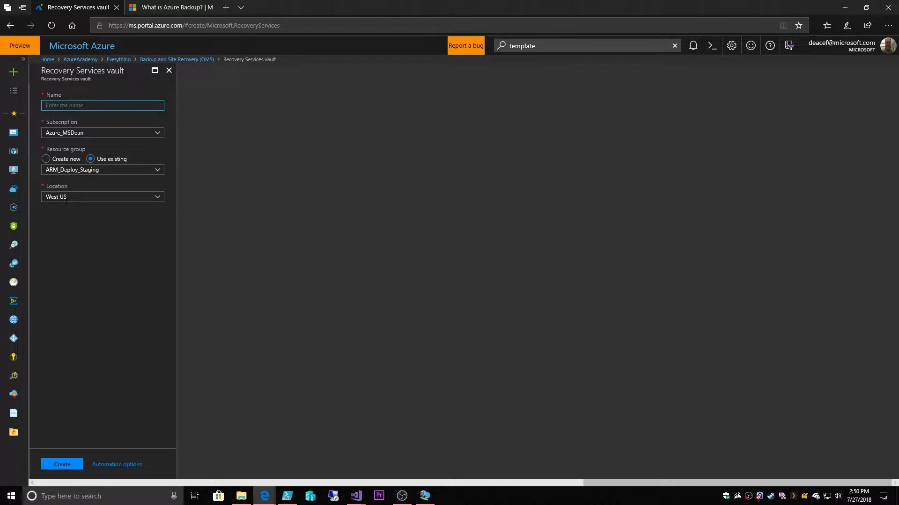
# Step: Name the Recovery Services vault AA-BackupVault and place it in the existing AzureAcademy resource group
pyautogui.write('AA-BackupVault')
pyautogui.press('Tab')
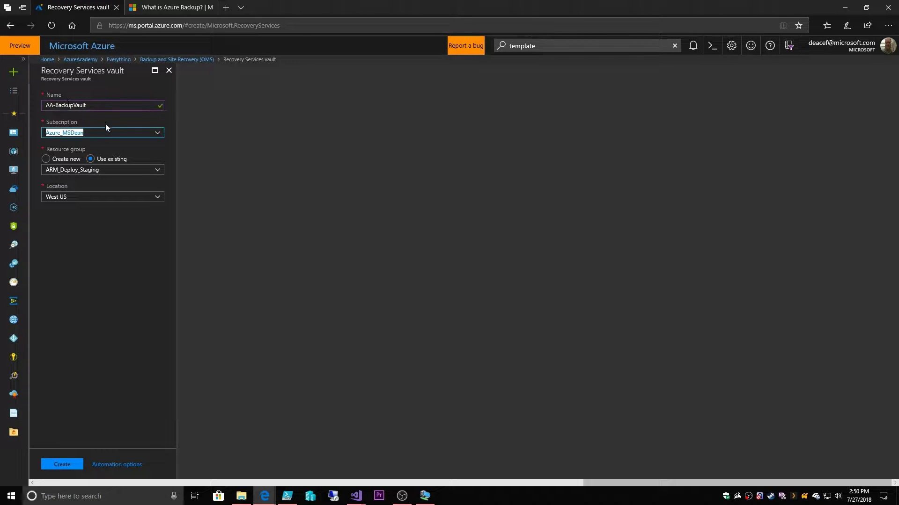
pyautogui.click(82, 169)
pyautogui.click(80, 192)
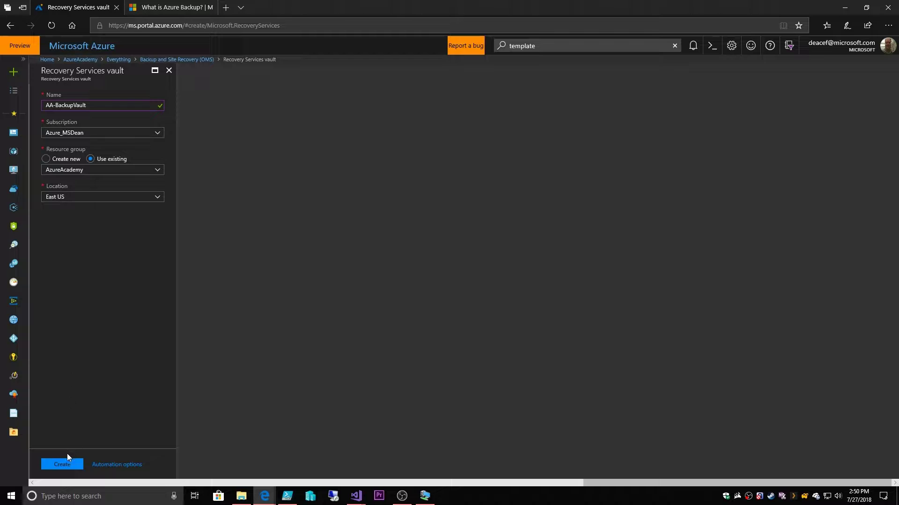
# Step: Review the new vault's automation template and its parameters, close the template, and create the vault
pyautogui.click(111, 465)
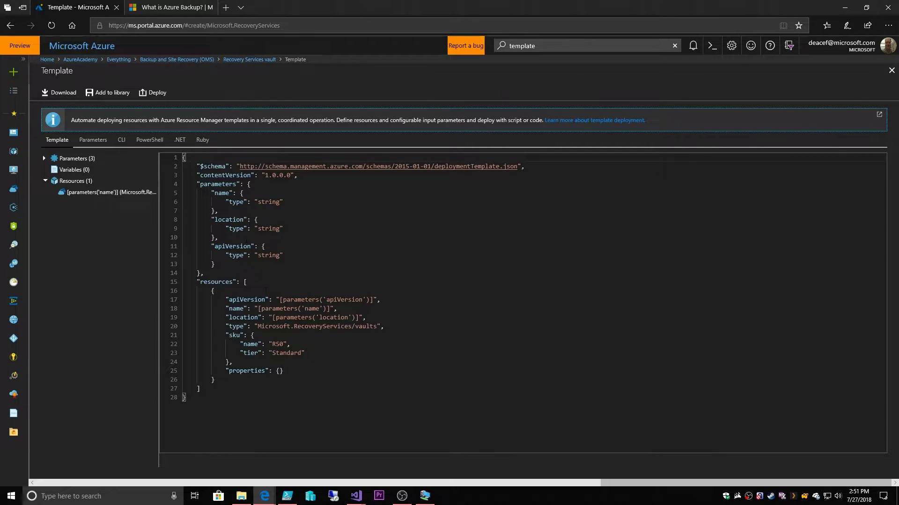
pyautogui.press('Right')
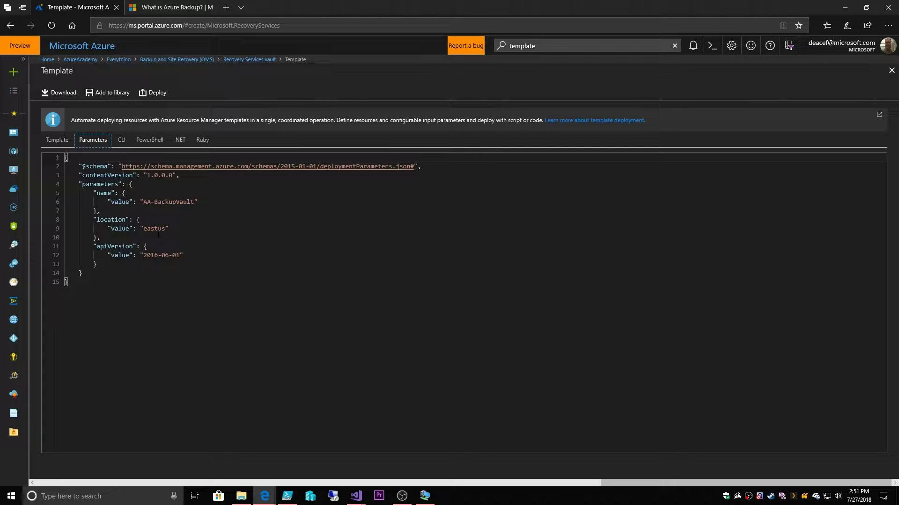
pyautogui.click(891, 71)
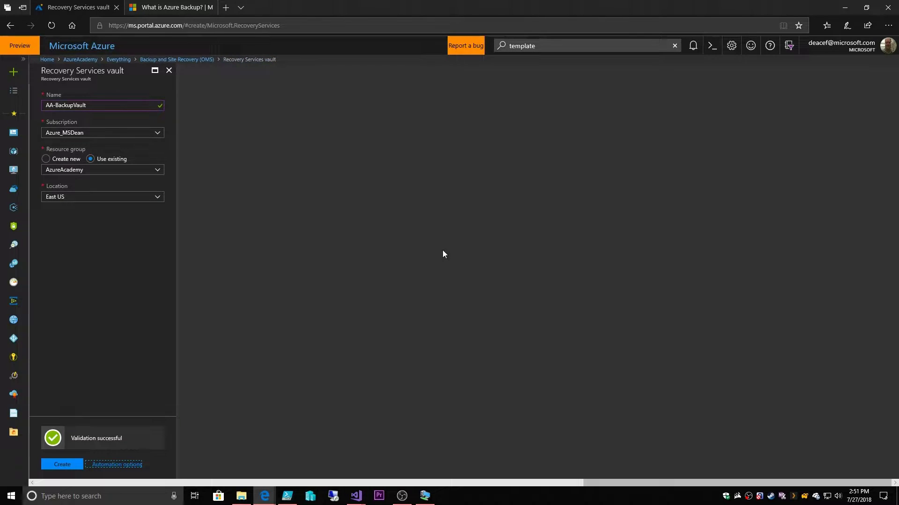
pyautogui.click(59, 465)
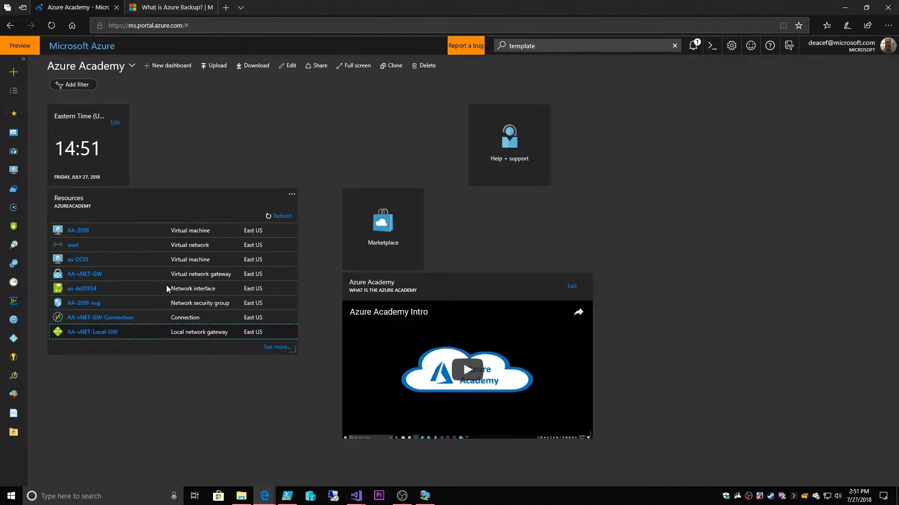
# Step: Open the AzureAcademy resource group from the dashboard and group its resources by type
pyautogui.click(131, 207)
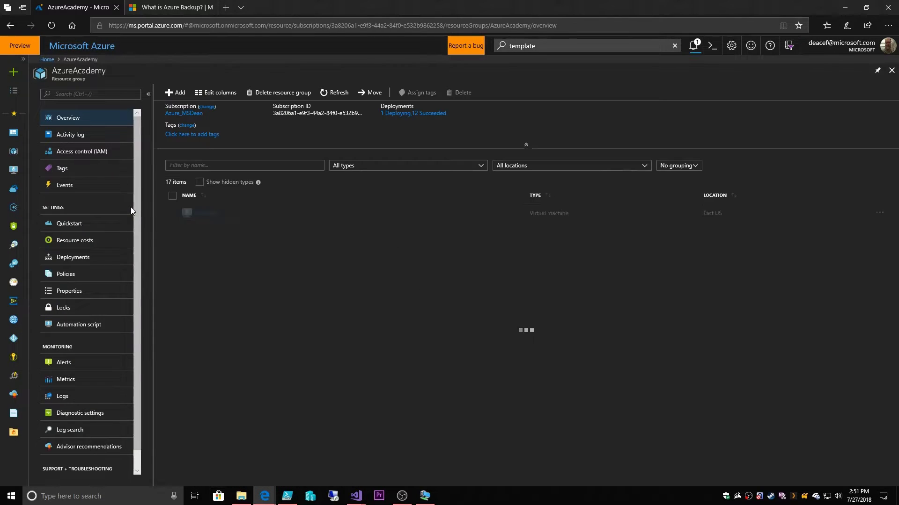
pyautogui.click(677, 167)
pyautogui.click(678, 189)
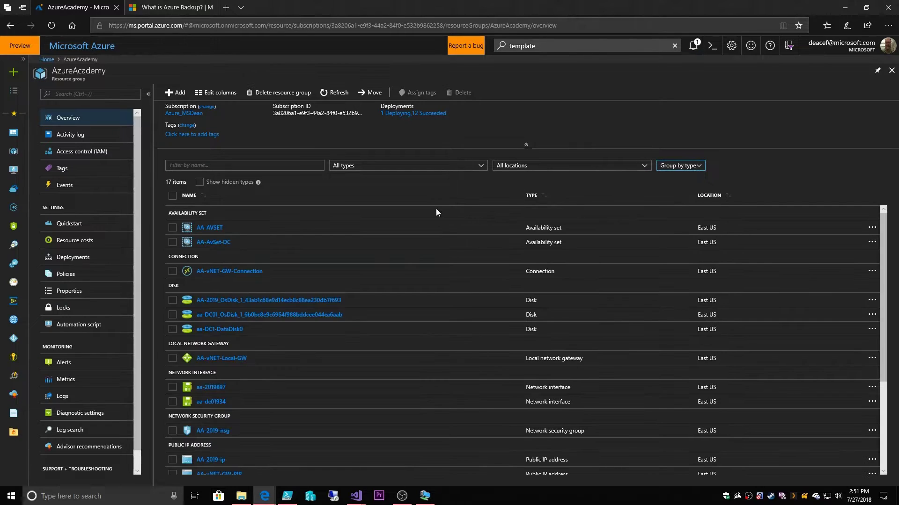
pyautogui.scroll(-3, 338, 281)
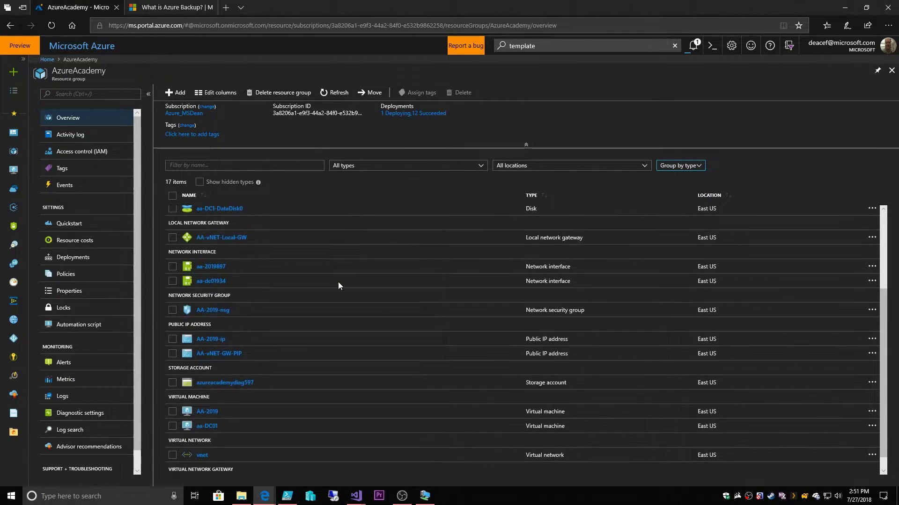
pyautogui.scroll(3, 339, 286)
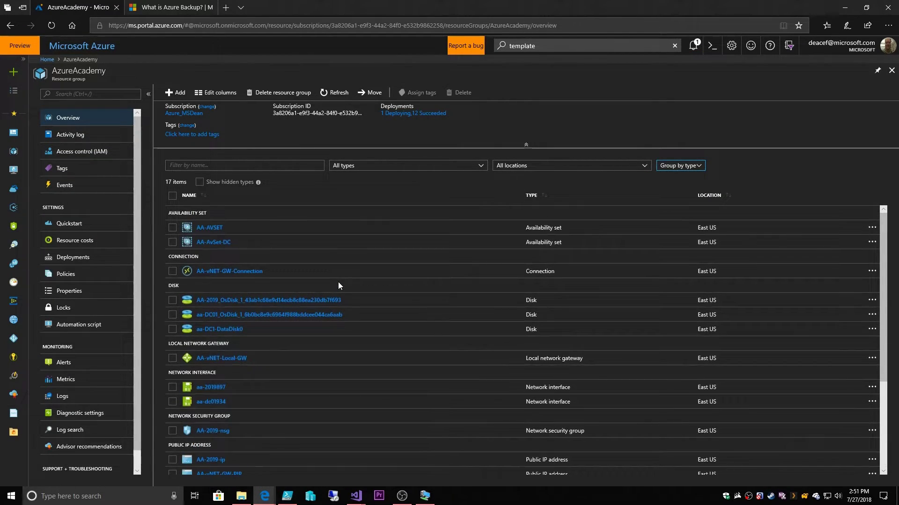
# Step: Refresh the resource list and open the AA-BackupVault Recovery Services vault
pyautogui.click(333, 92)
pyautogui.scroll(-4, 322, 230)
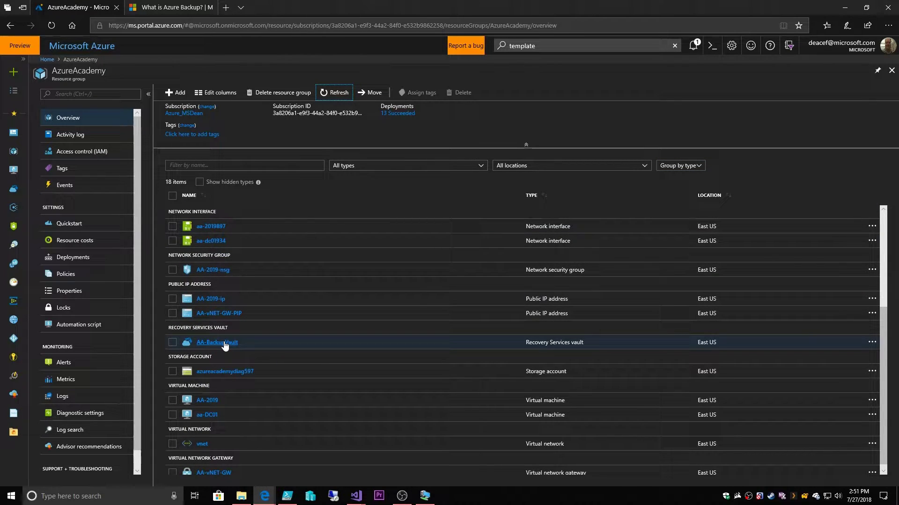
pyautogui.click(224, 344)
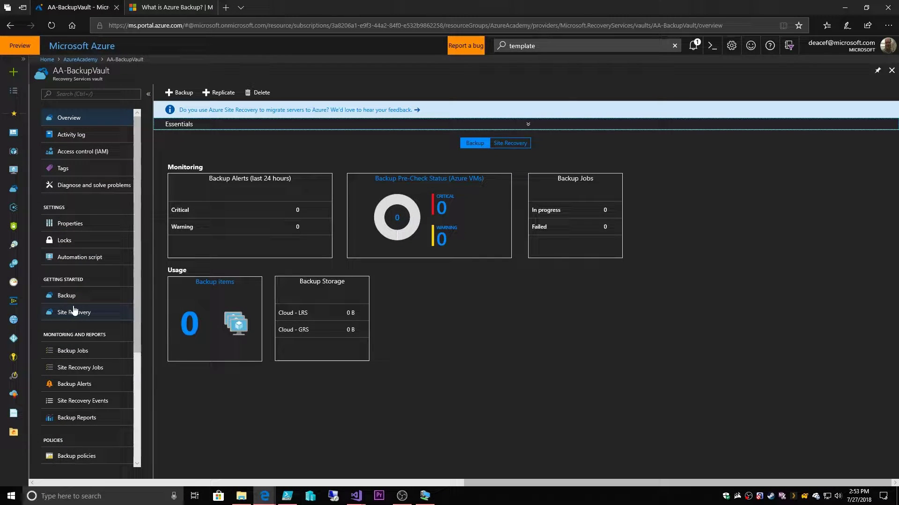
# Step: Look through the vault's settings and open Backup Configuration in its Backup Infrastructure to view the storage replication type
pyautogui.scroll(-3, 75, 311)
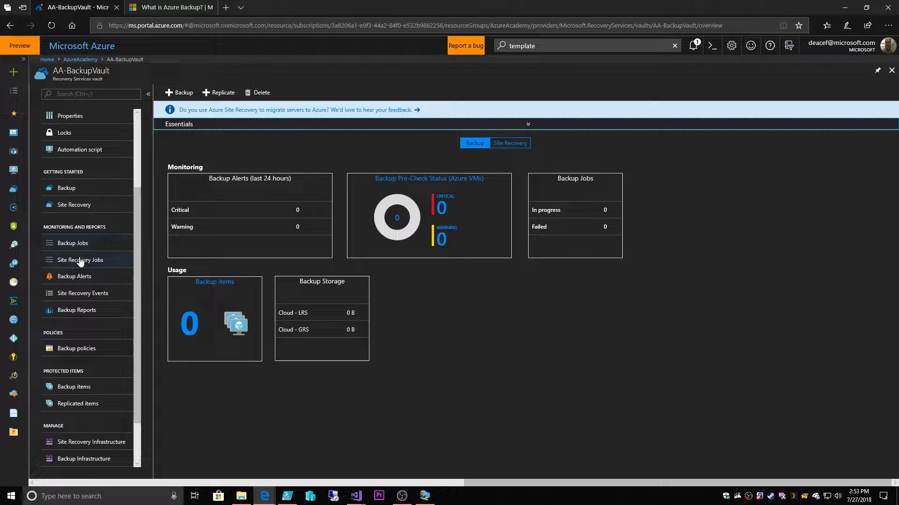
pyautogui.scroll(-2, 83, 302)
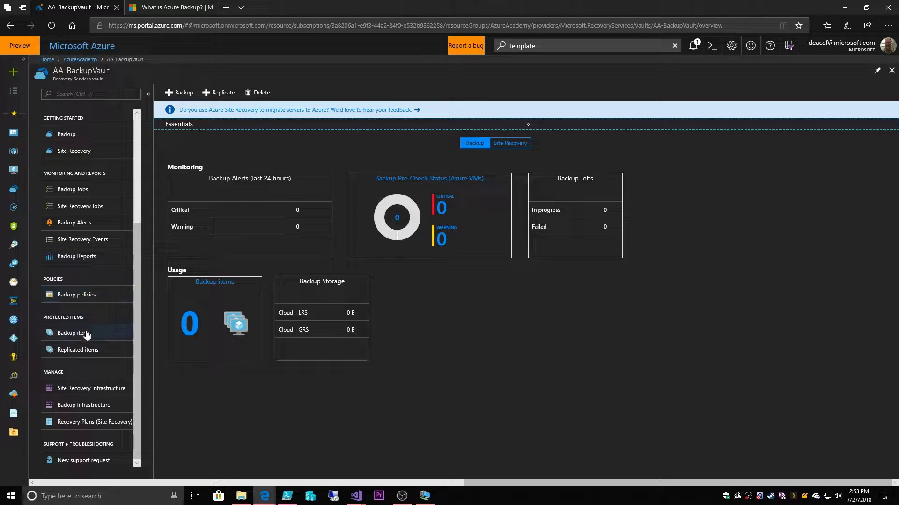
pyautogui.scroll(-1, 92, 356)
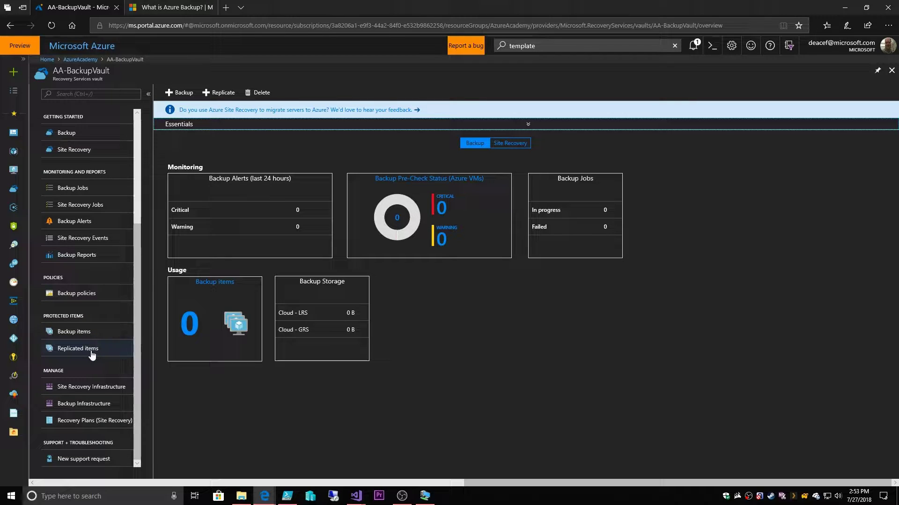
pyautogui.click(65, 405)
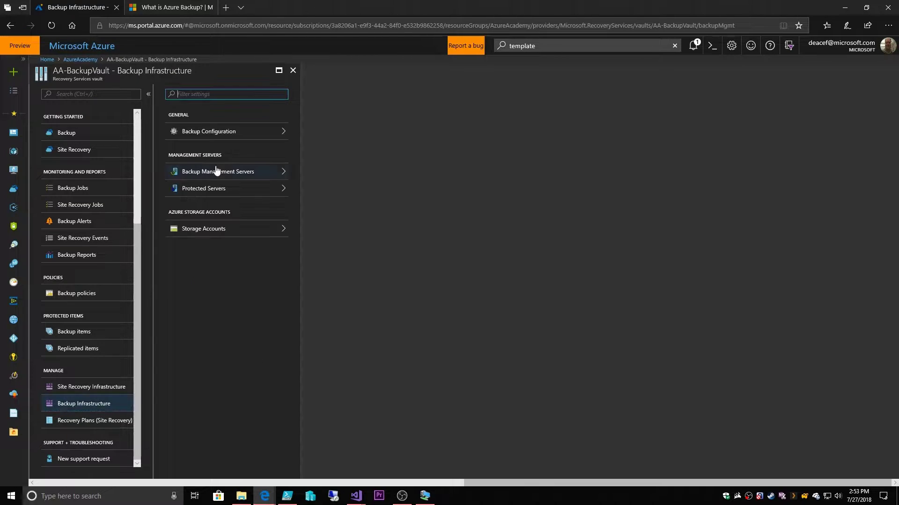
pyautogui.click(216, 134)
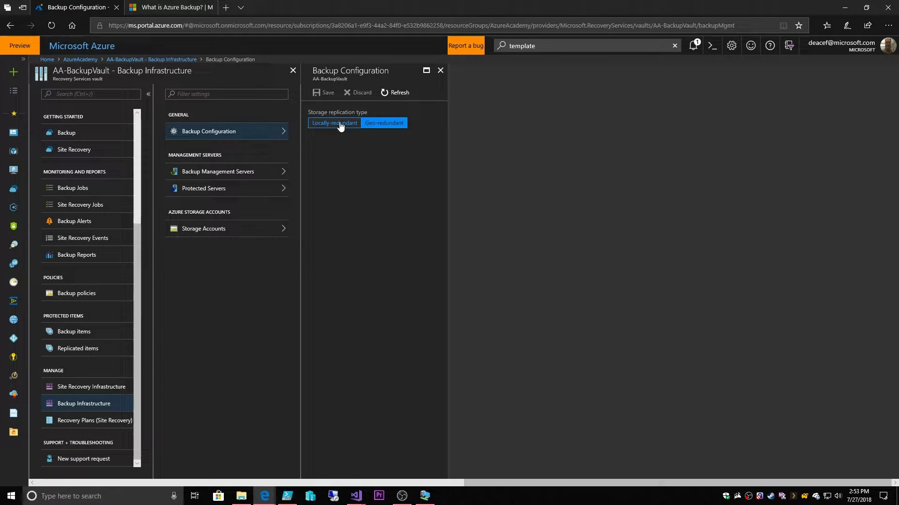
# Step: Search the web for Azure paired regions in a new tab, open the Microsoft documentation article, and examine its table of regional pairs
pyautogui.hotkey('ctrl', 't')
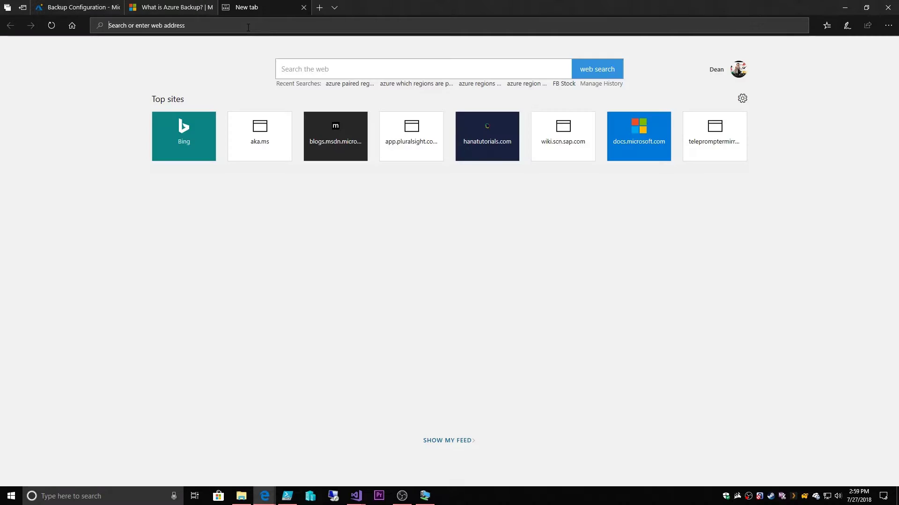
pyautogui.write('azure ')
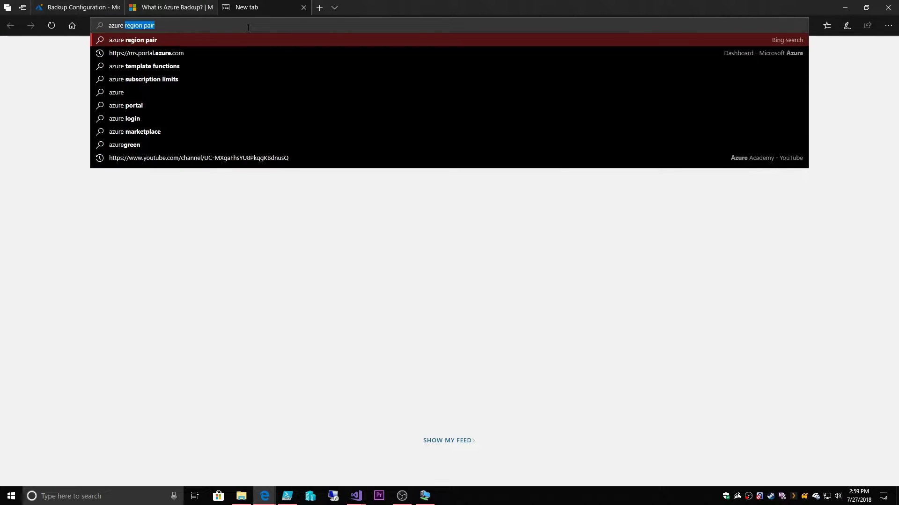
pyautogui.write('paired')
pyautogui.press('Down')
pyautogui.press('Return')
pyautogui.click(188, 290)
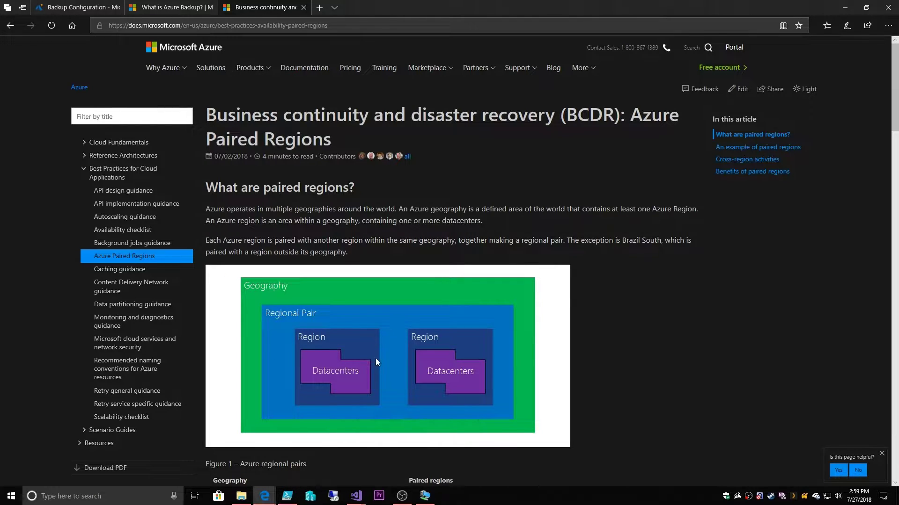
pyautogui.scroll(-8, 525, 301)
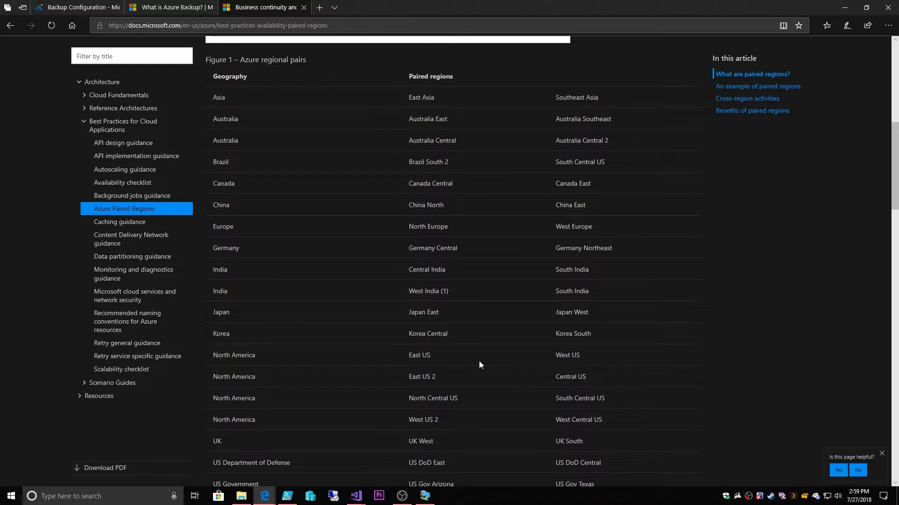
# Step: Examine the example diagram of paired regions further down in the Azure Paired Regions article
pyautogui.scroll(-12, 479, 350)
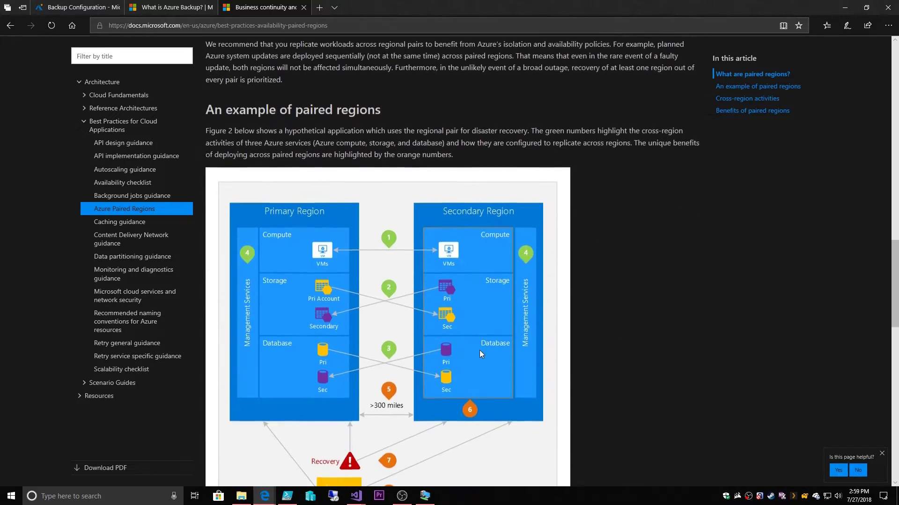
pyautogui.scroll(-1, 482, 347)
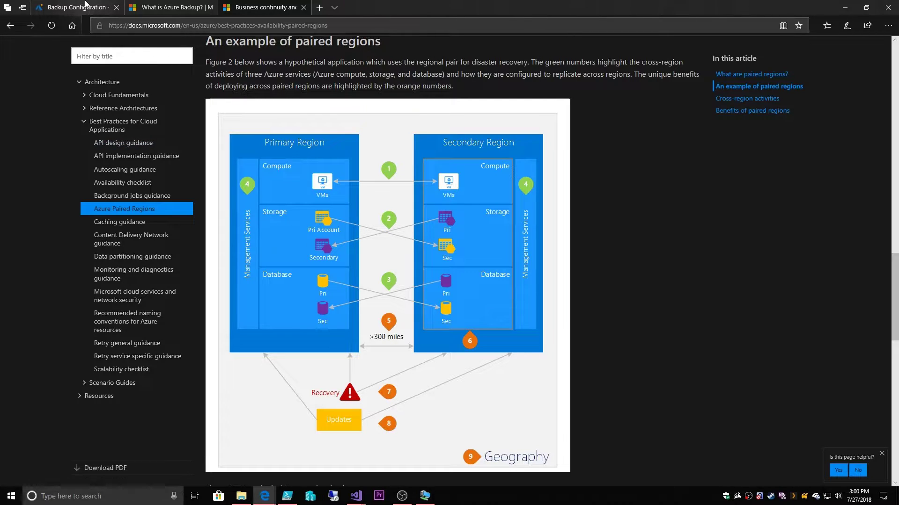
# Step: Return to the AA-BackupVault Backup Configuration, set the storage replication type to Locally-redundant and save it
pyautogui.moveTo(86, 4)
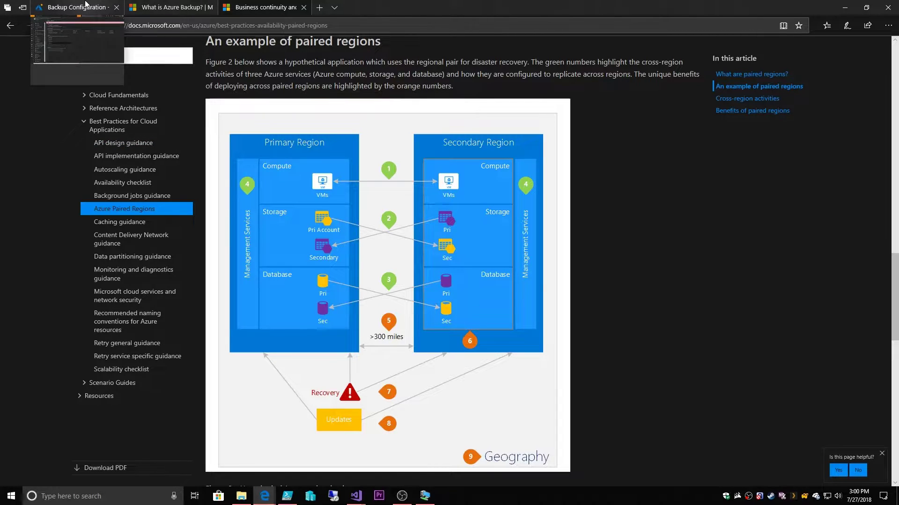
pyautogui.click(86, 3)
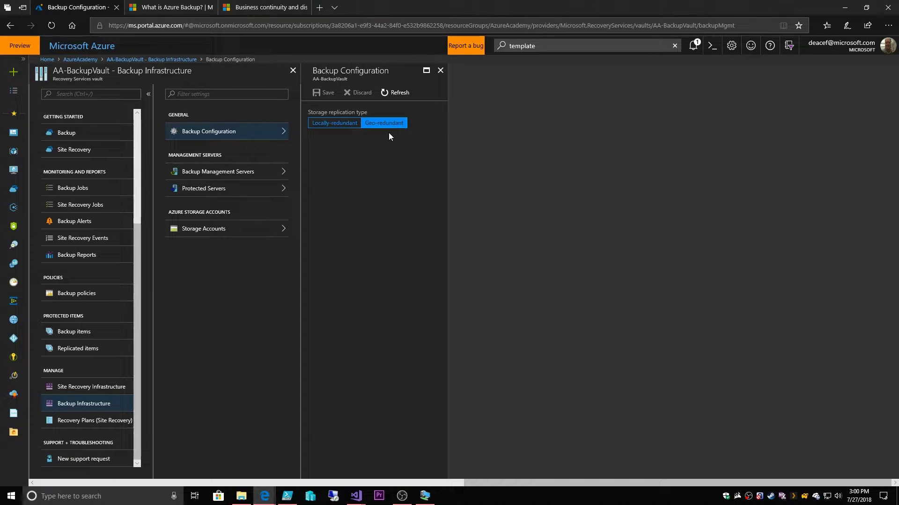
pyautogui.click(348, 125)
pyautogui.click(326, 93)
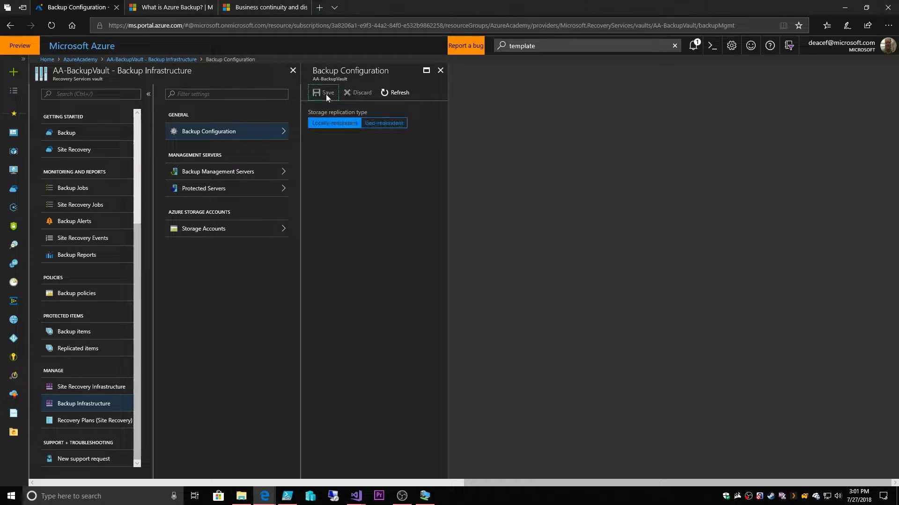
# Step: View the vault's Backup Management Servers, Protected Servers and Storage Accounts in its Backup Infrastructure
pyautogui.click(236, 174)
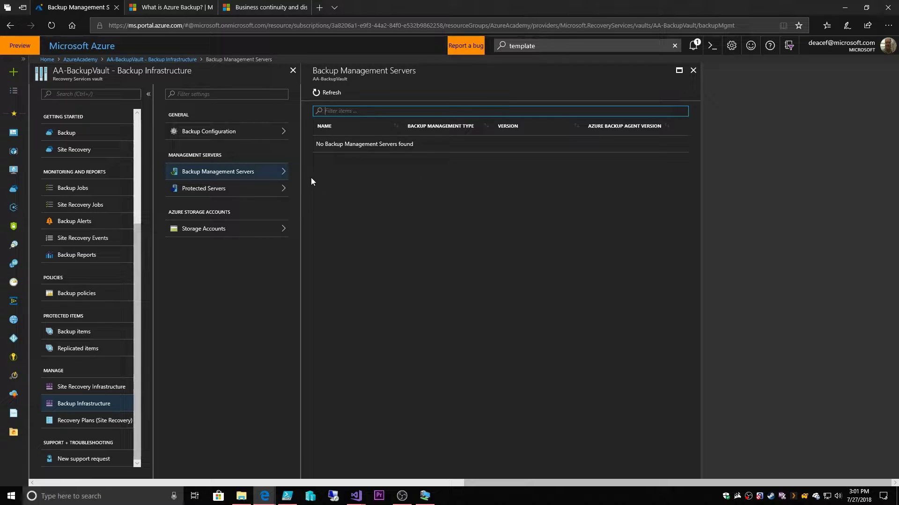
pyautogui.click(218, 188)
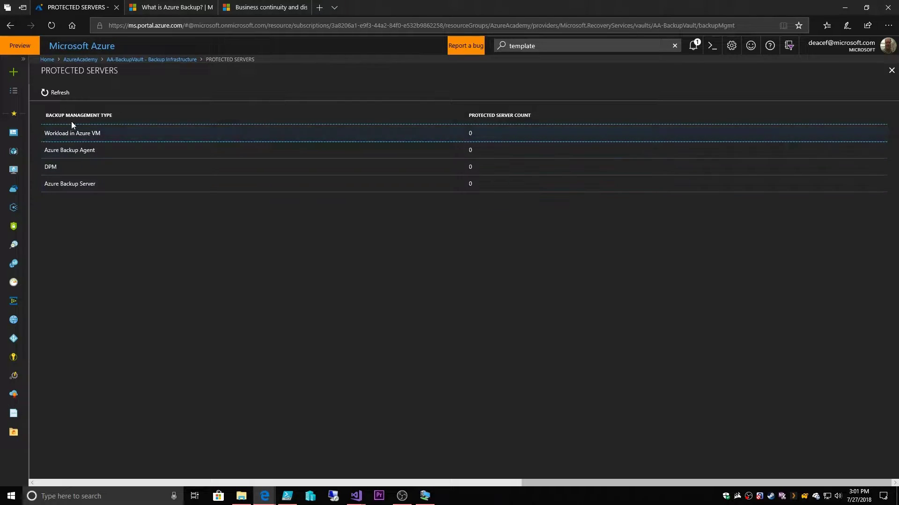
pyautogui.click(891, 70)
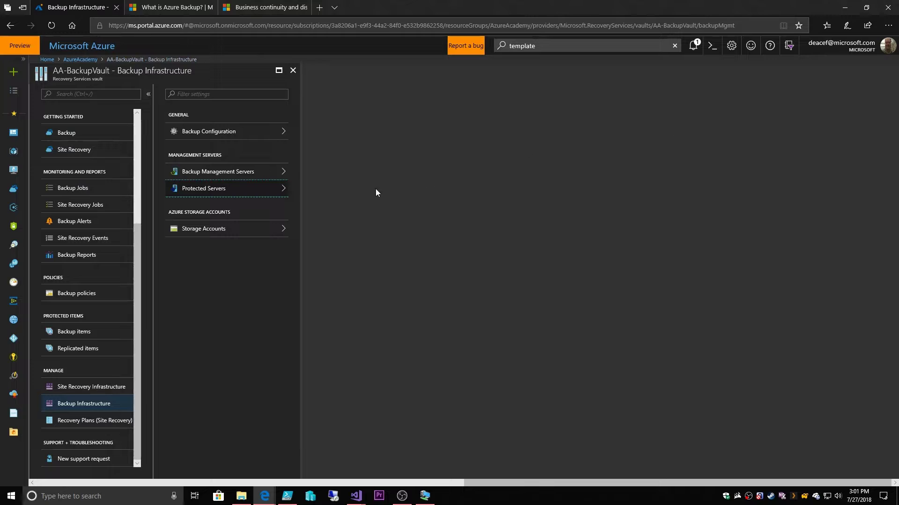
pyautogui.click(225, 230)
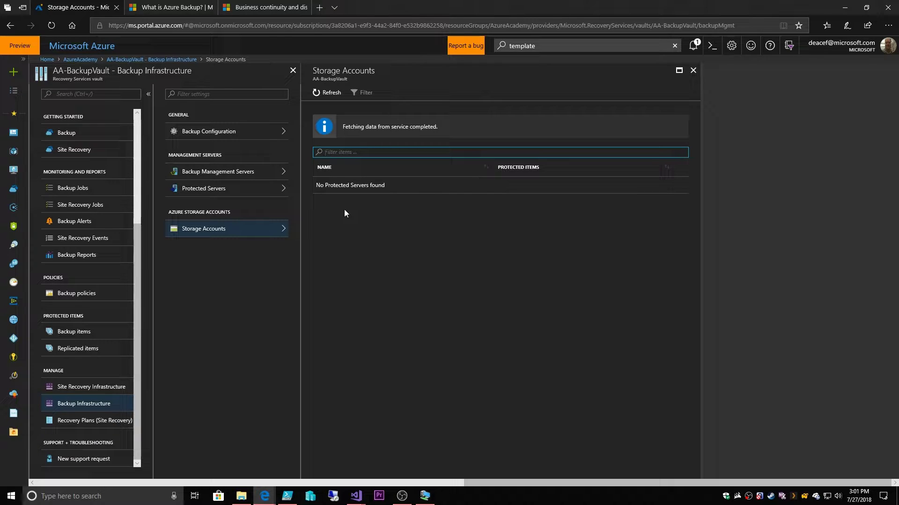
# Step: Open the vault's Backup page and view which workload types can be backed up from On-Premises
pyautogui.scroll(4, 108, 310)
pyautogui.click(64, 292)
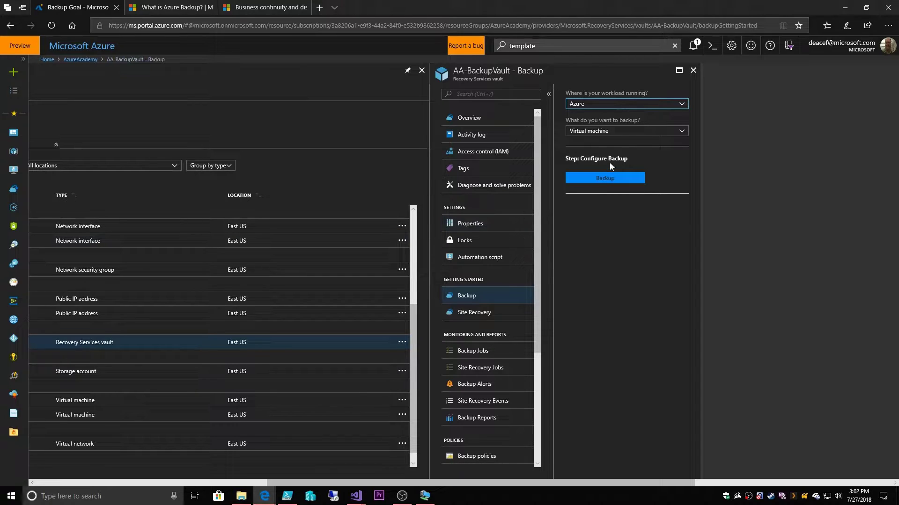
pyautogui.click(679, 107)
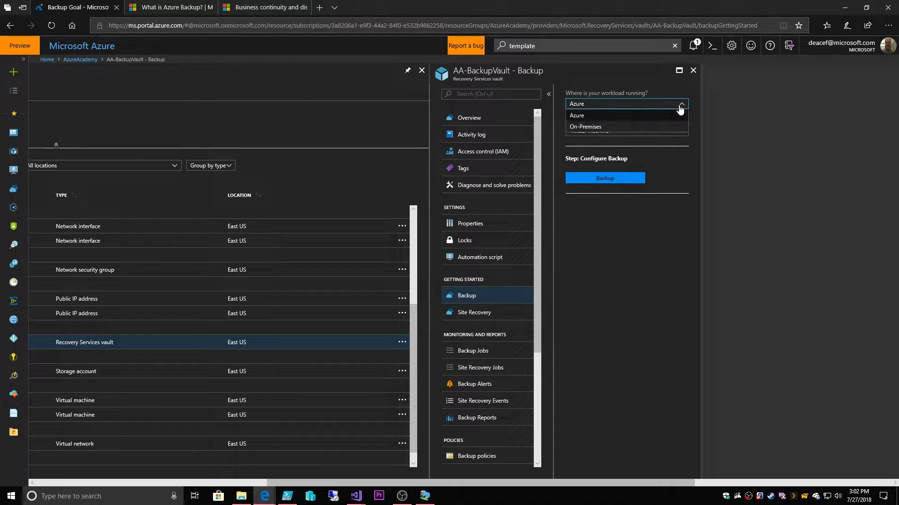
pyautogui.click(589, 128)
pyautogui.click(615, 133)
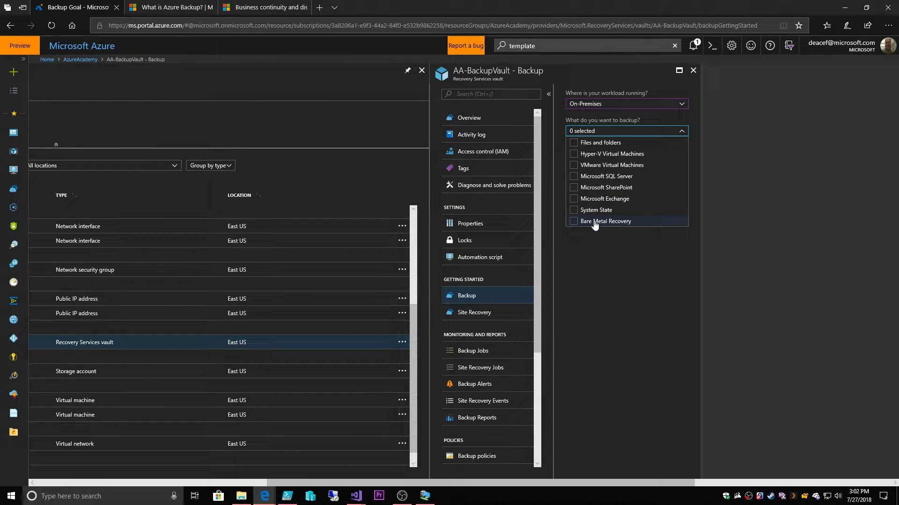
pyautogui.click(606, 260)
# Step: Set the workload location to Azure with Virtual machine as the backup target, and start configuring the backup
pyautogui.click(593, 103)
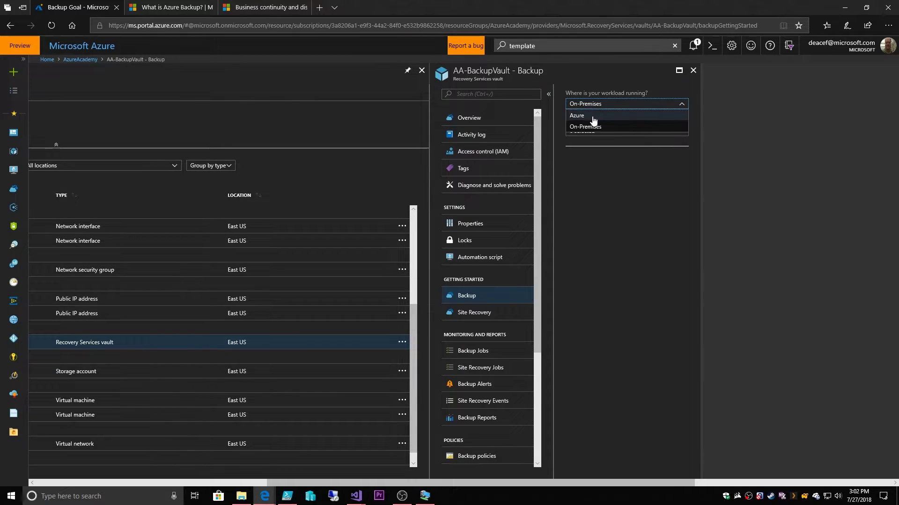
pyautogui.click(591, 115)
pyautogui.click(596, 127)
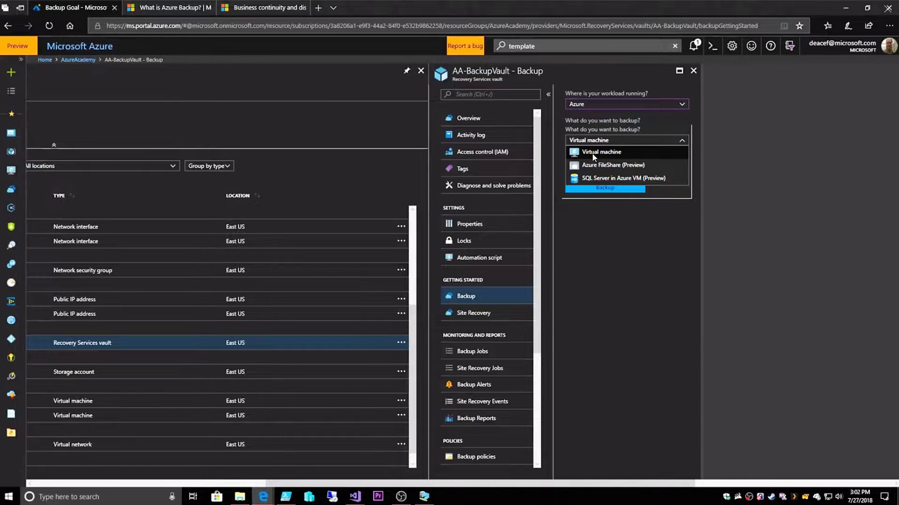
pyautogui.click(624, 191)
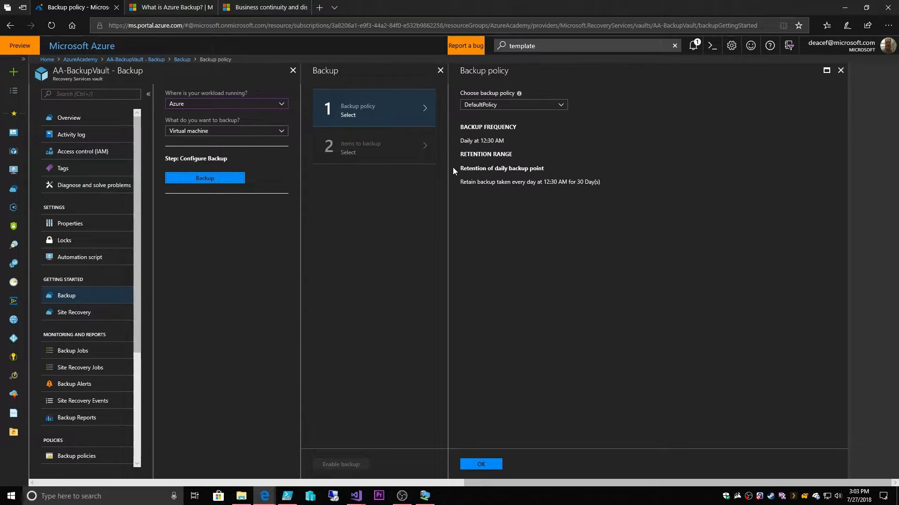
# Step: Start a new backup policy with a daily backup frequency at 1:00 AM
pyautogui.click(561, 107)
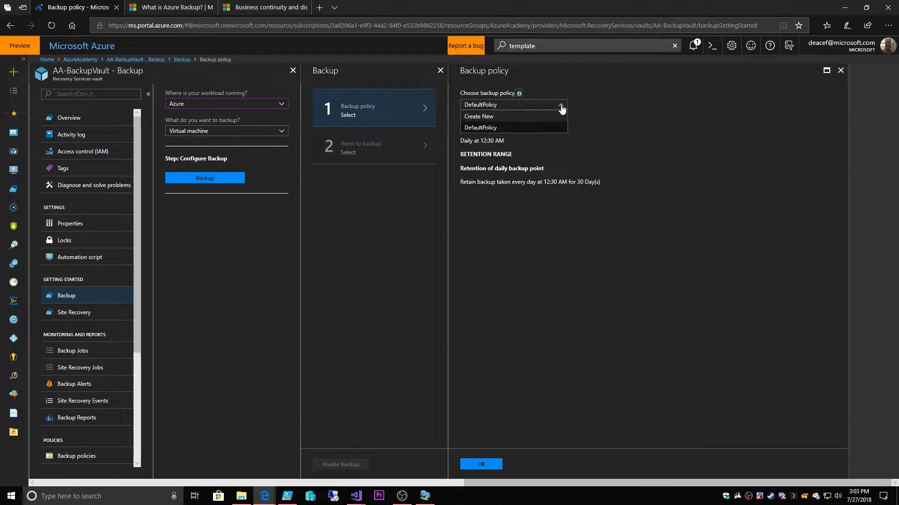
pyautogui.click(490, 117)
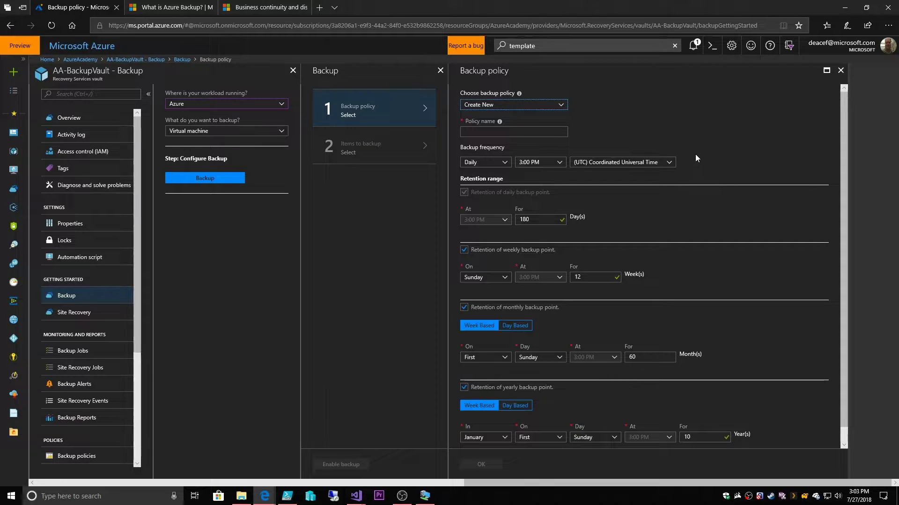
pyautogui.click(505, 163)
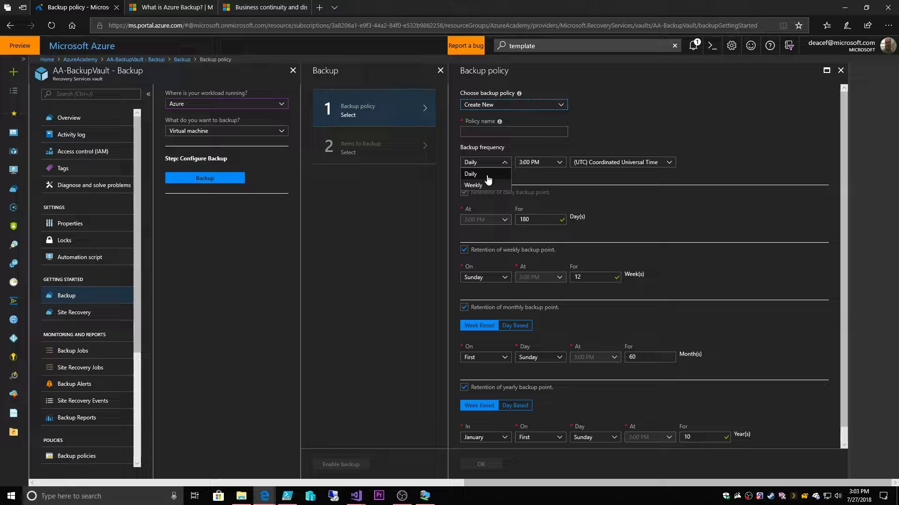
pyautogui.click(526, 175)
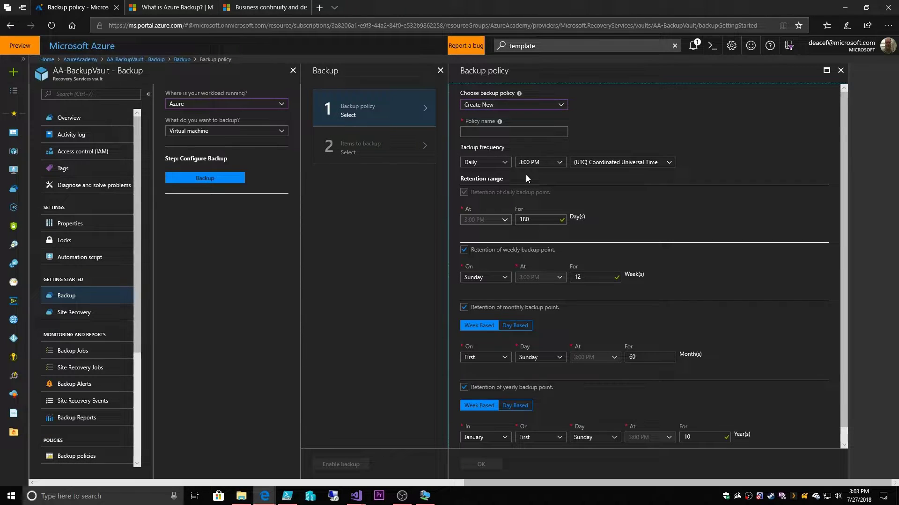
pyautogui.click(551, 166)
pyautogui.moveTo(562, 299); pyautogui.dragTo(563, 177)
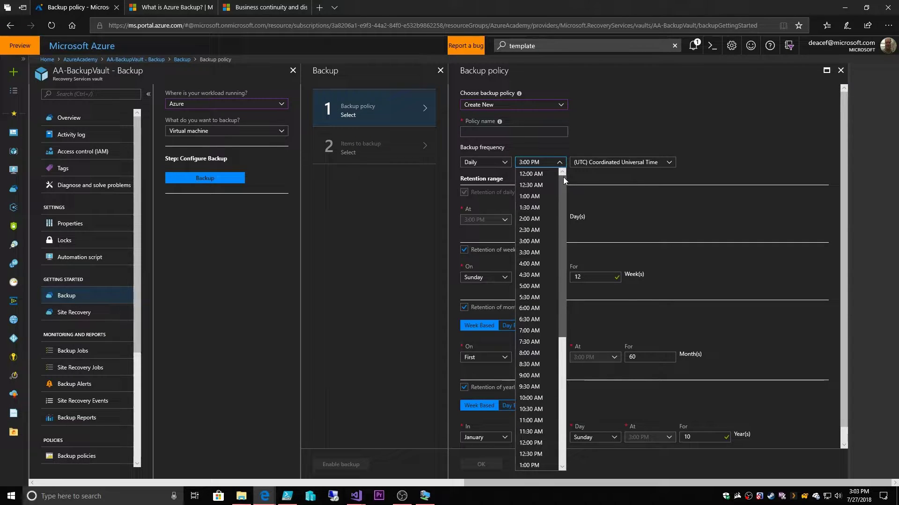
pyautogui.click(536, 196)
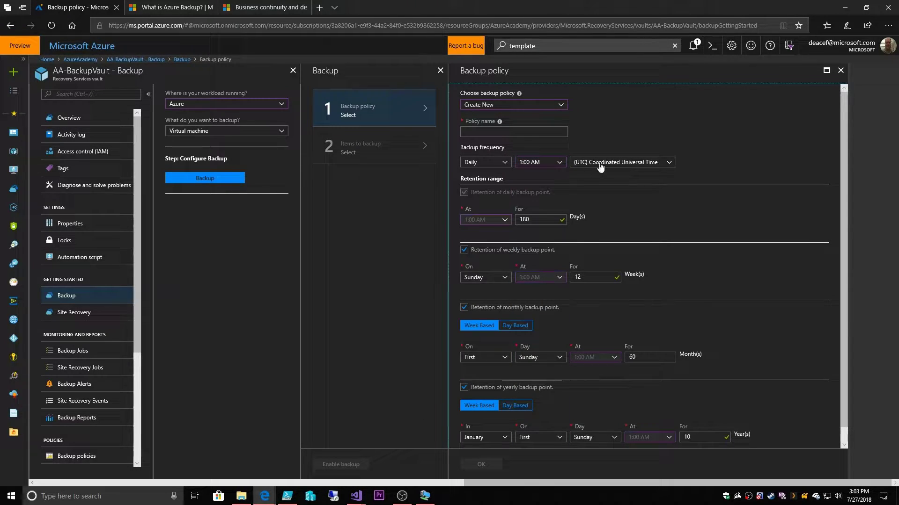
# Step: Set the policy's time zone to (UTC-05:00) Eastern Time (US & Canada) and name the policy SOX
pyautogui.click(625, 162)
pyautogui.scroll(-1, 649, 233)
pyautogui.scroll(1, 650, 233)
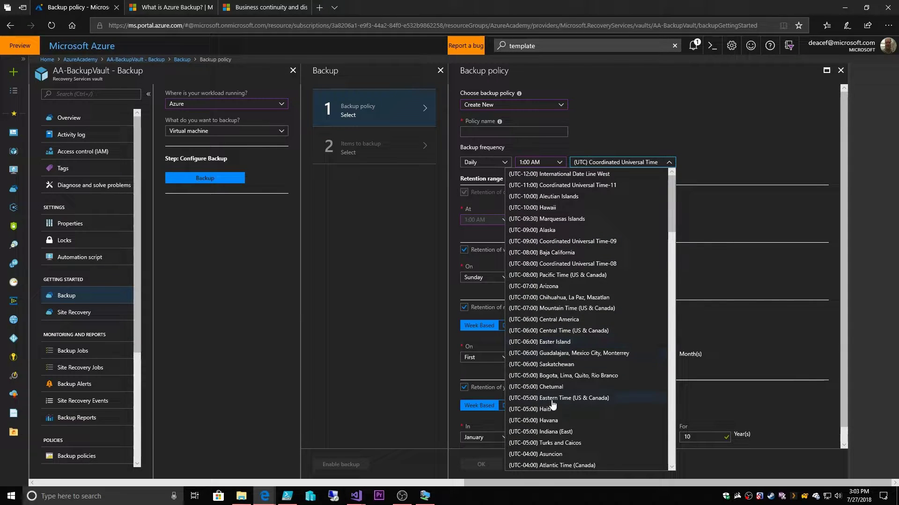
pyautogui.click(559, 399)
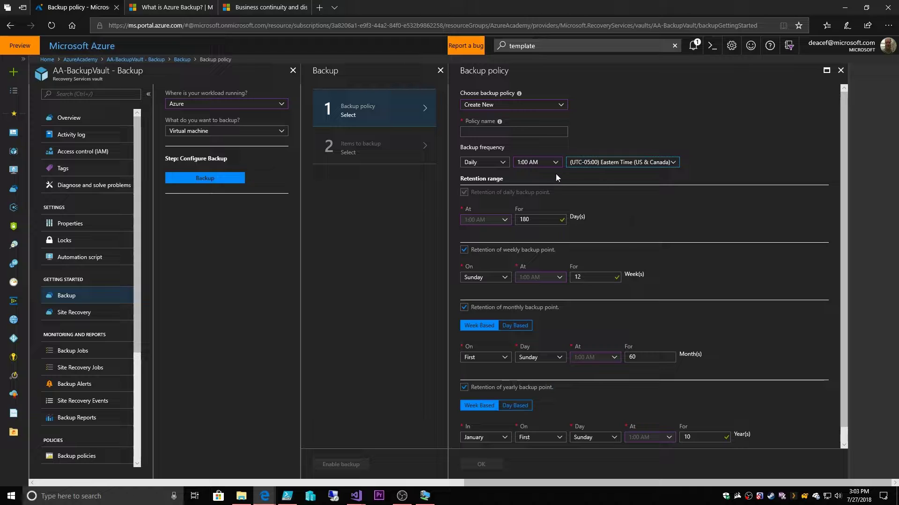
pyautogui.click(513, 131)
pyautogui.write('SOX')
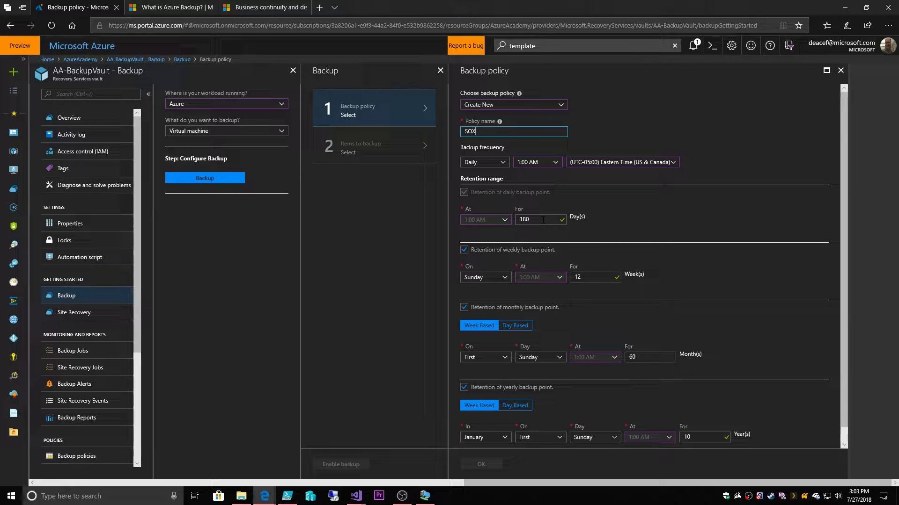
# Step: Set the policy's retention to 32 days for daily, 5 weeks for weekly and 13 months for monthly backup points, and confirm the policy
pyautogui.doubleClick(538, 220)
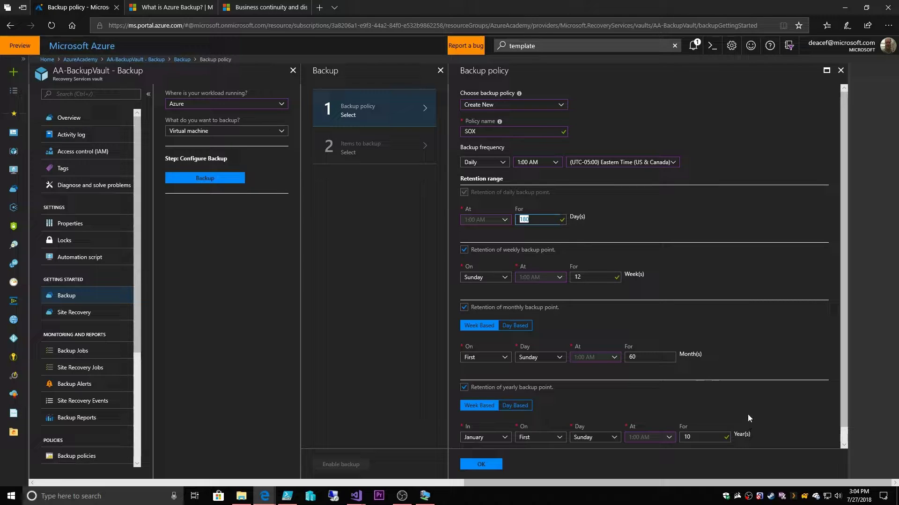
pyautogui.scroll(-1, 749, 411)
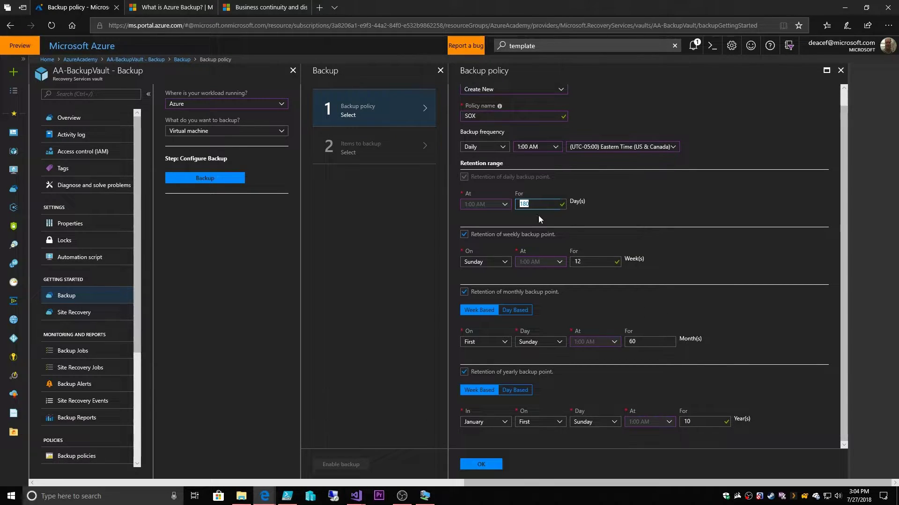
pyautogui.write('31')
pyautogui.hotkey('ctrl', 'a')
pyautogui.write('32')
pyautogui.doubleClick(576, 261)
pyautogui.write('5')
pyautogui.doubleClick(637, 341)
pyautogui.write('13')
pyautogui.doubleClick(702, 422)
pyautogui.click(481, 464)
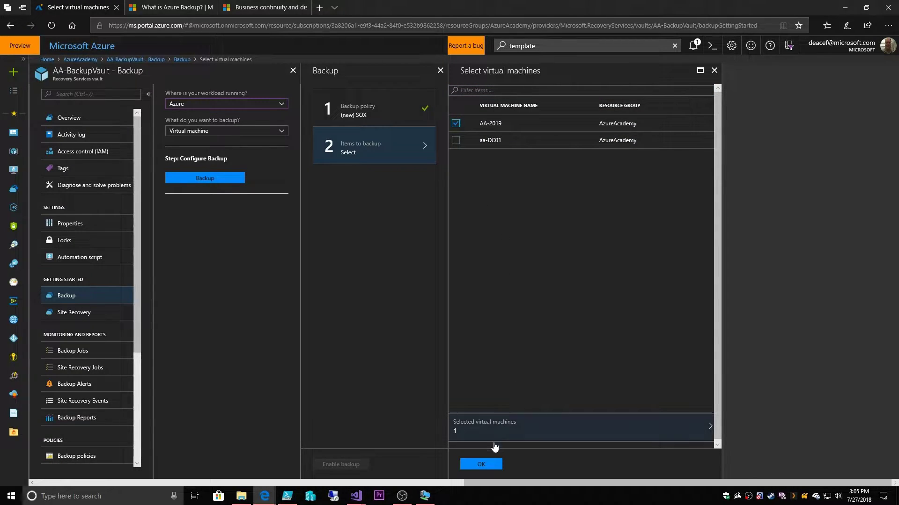
# Step: Confirm AA-2019 as the virtual machine to back up and enable the backup
pyautogui.click(480, 464)
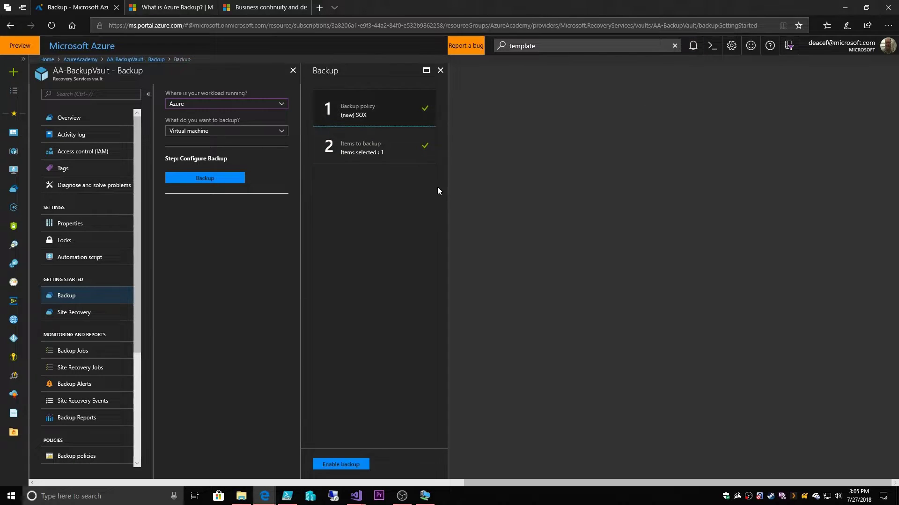
pyautogui.click(339, 464)
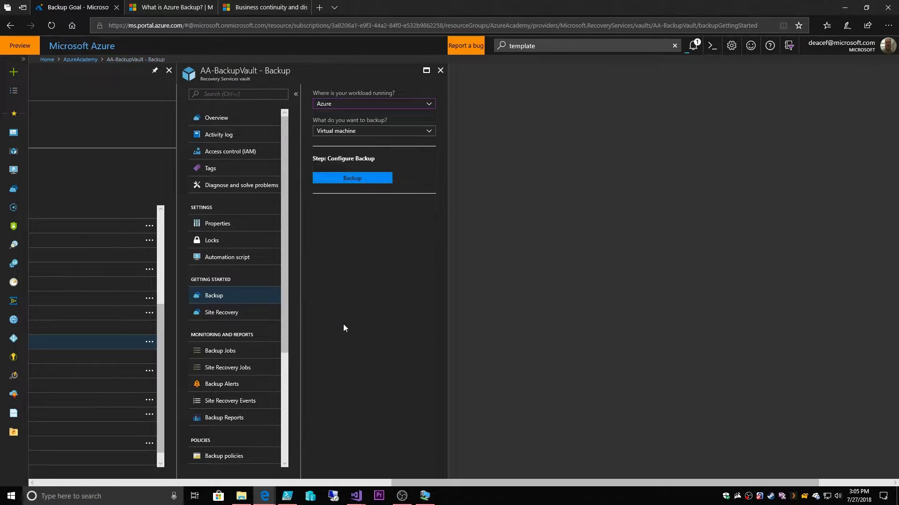
# Step: Open the vault's Backup Jobs and view the details of the aa-2019 Configure backup job
pyautogui.moveTo(420, 482); pyautogui.dragTo(227, 482)
pyautogui.click(613, 357)
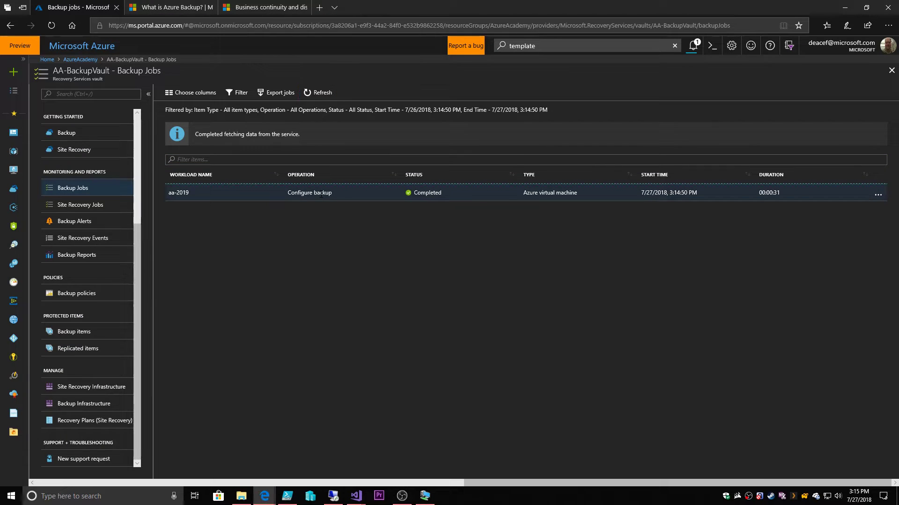
pyautogui.click(321, 194)
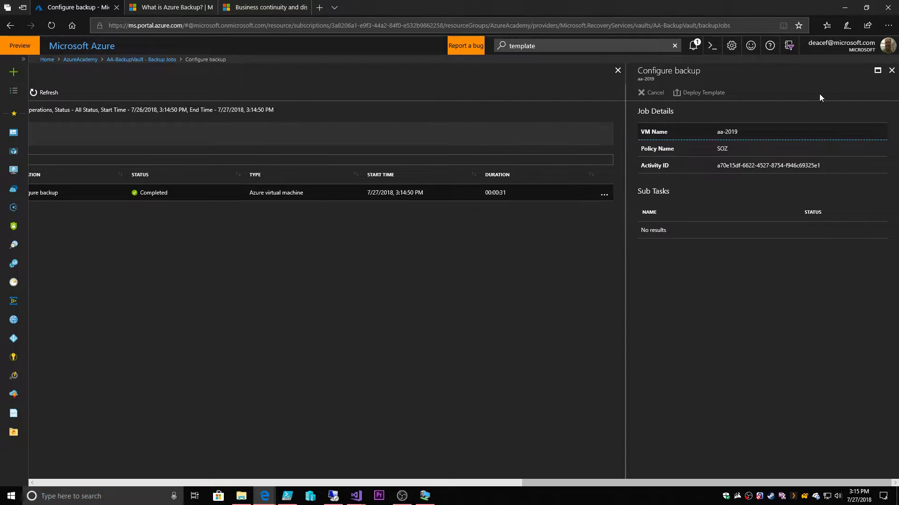
pyautogui.click(890, 70)
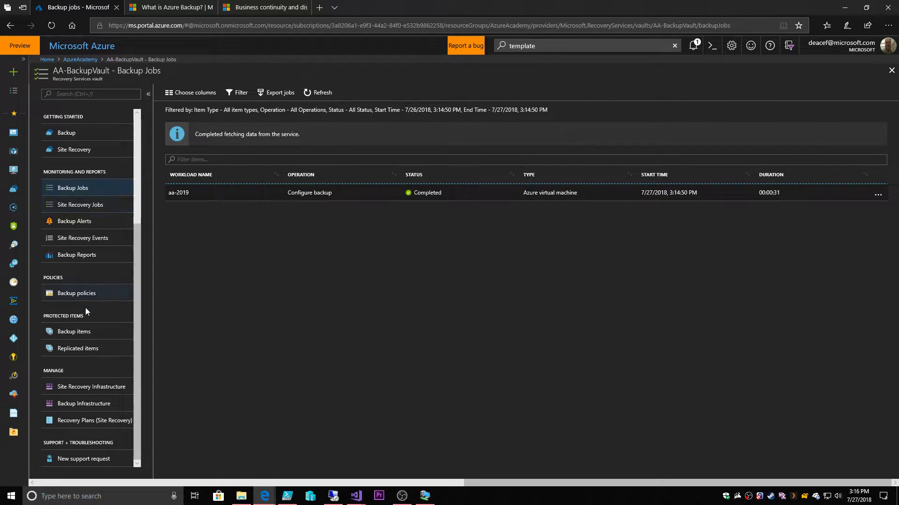
# Step: Open the Azure Virtual Machine backup items and widen the Last Backup Status column to read the status of AA-2019
pyautogui.click(74, 333)
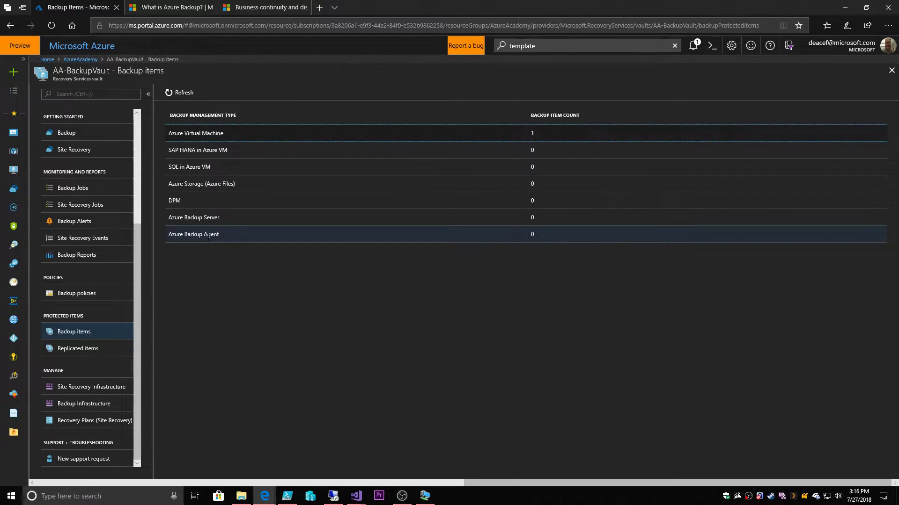
pyautogui.click(199, 132)
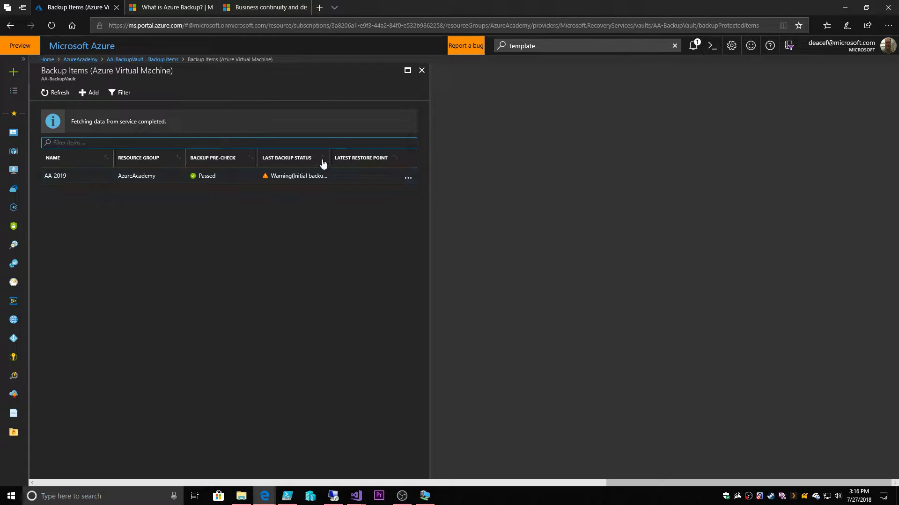
pyautogui.moveTo(331, 158); pyautogui.dragTo(349, 159)
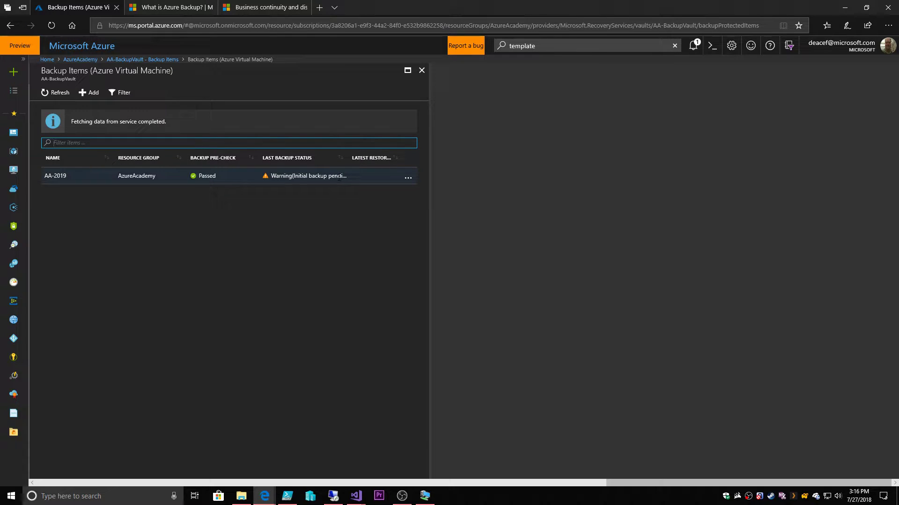
# Step: Start an on-demand backup of the AA-2019 virtual machine, with its backup retained until March 31, 2021
pyautogui.click(340, 177)
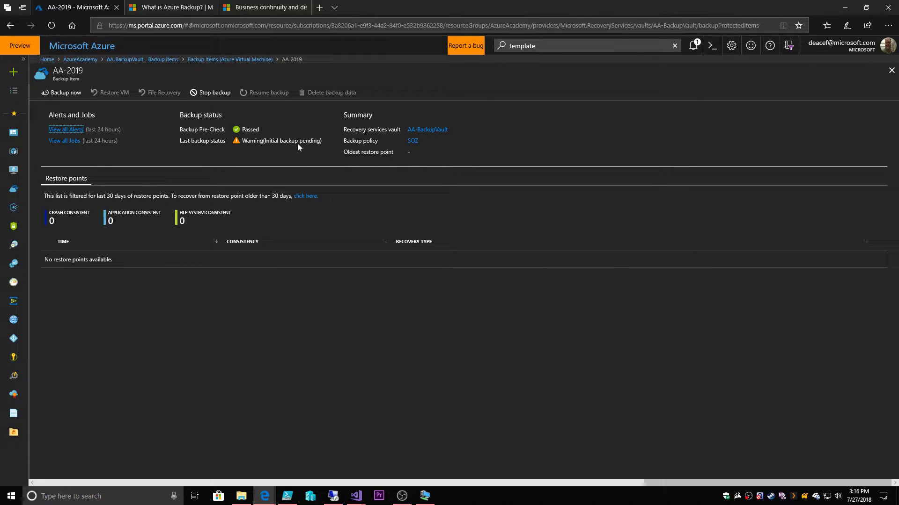
pyautogui.click(65, 93)
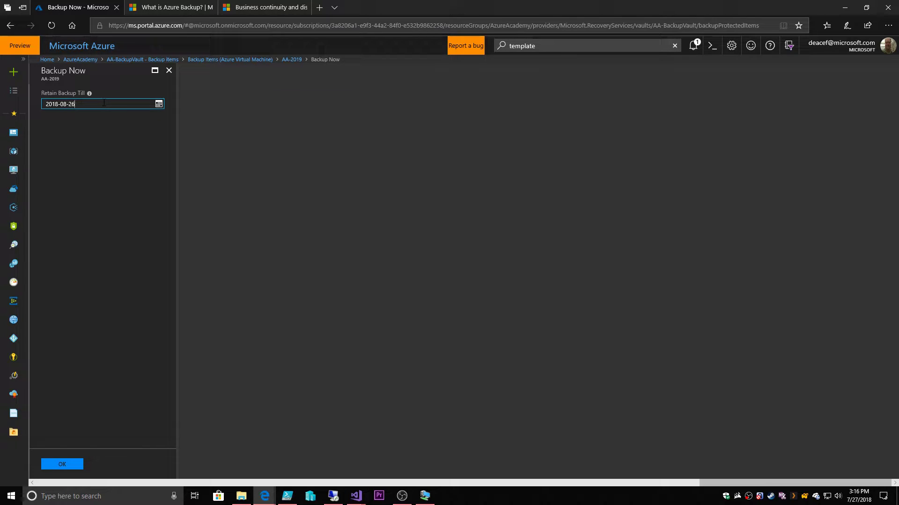
pyautogui.click(159, 106)
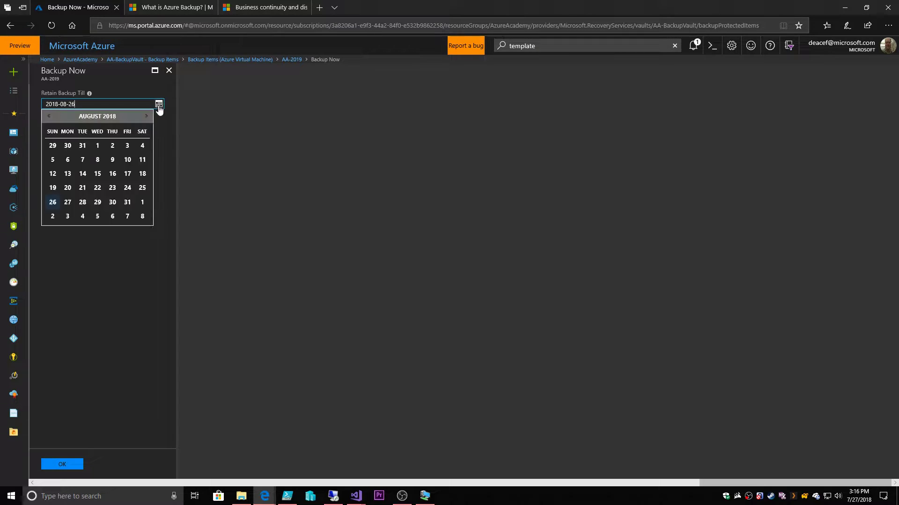
pyautogui.click(148, 117)
pyautogui.click(147, 116)
pyautogui.click(147, 117)
pyautogui.click(147, 118)
pyautogui.click(146, 118)
pyautogui.click(146, 118)
pyautogui.click(146, 118)
pyautogui.click(147, 118)
pyautogui.click(147, 117)
pyautogui.click(147, 118)
pyautogui.click(147, 118)
pyautogui.click(146, 118)
pyautogui.click(147, 118)
pyautogui.click(146, 118)
pyautogui.click(146, 118)
pyautogui.click(146, 118)
pyautogui.click(146, 118)
pyautogui.click(146, 118)
pyautogui.click(146, 118)
pyautogui.click(146, 118)
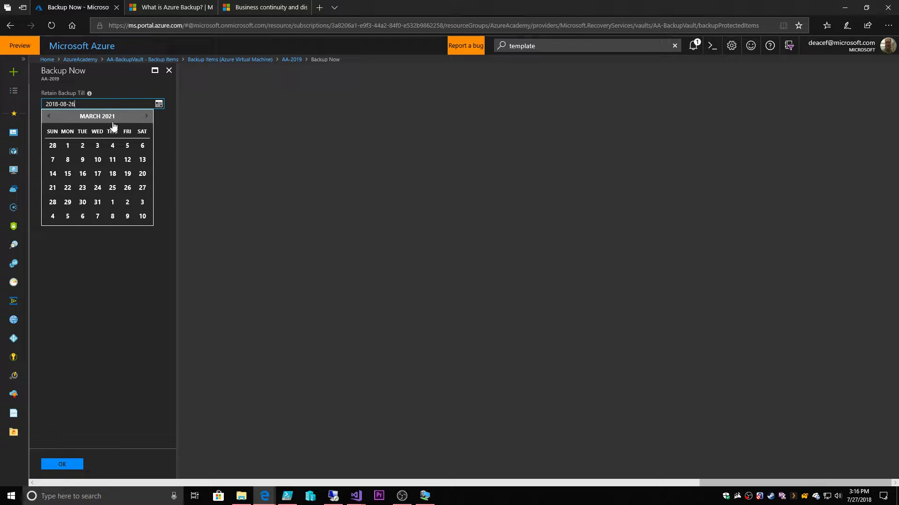
pyautogui.click(98, 202)
pyautogui.click(61, 463)
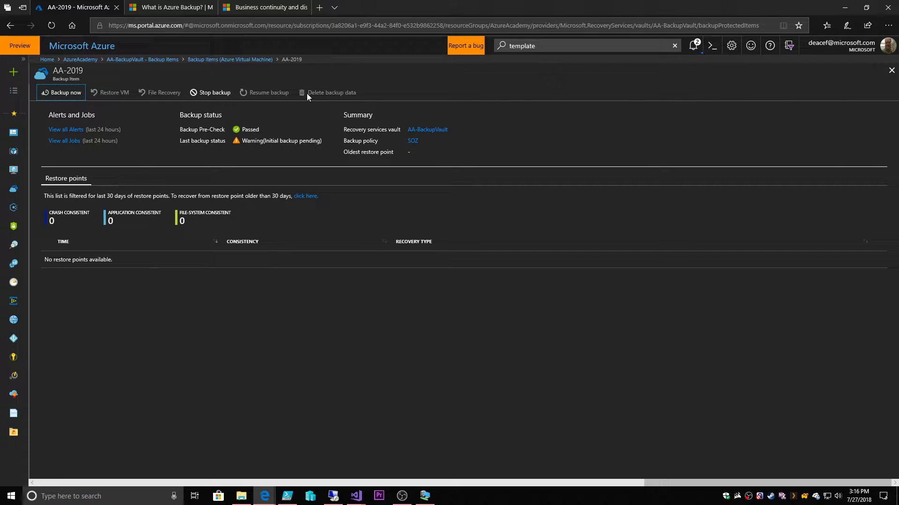
# Step: Return to AA-BackupVault and view its Backup Jobs to check the aa-2019 backup job
pyautogui.click(162, 60)
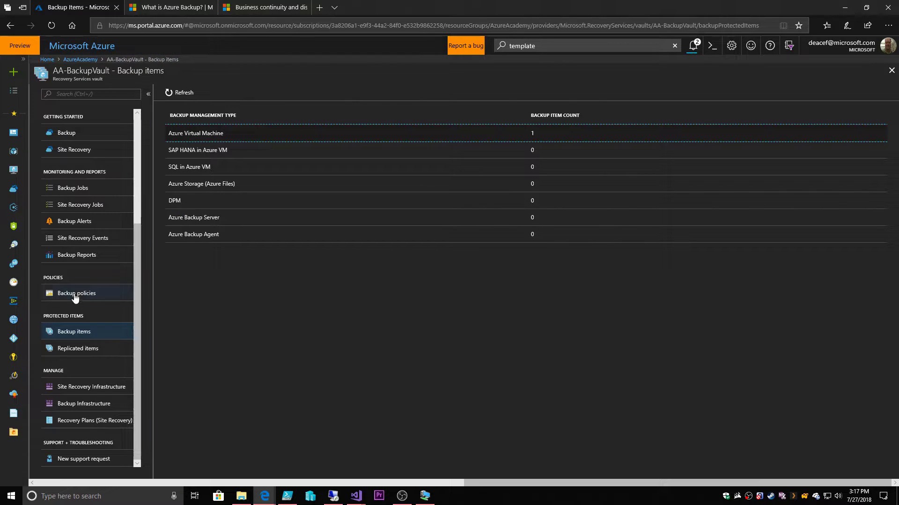
pyautogui.click(78, 192)
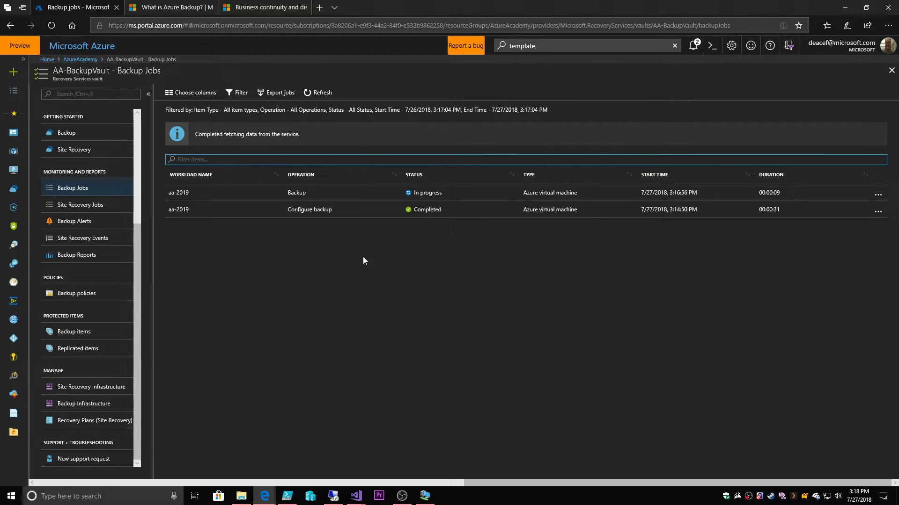
# Step: Review the full, differential and incremental backup comparison in the What is Azure Backup? article, and refresh the vault's Backup Jobs list
pyautogui.click(178, 7)
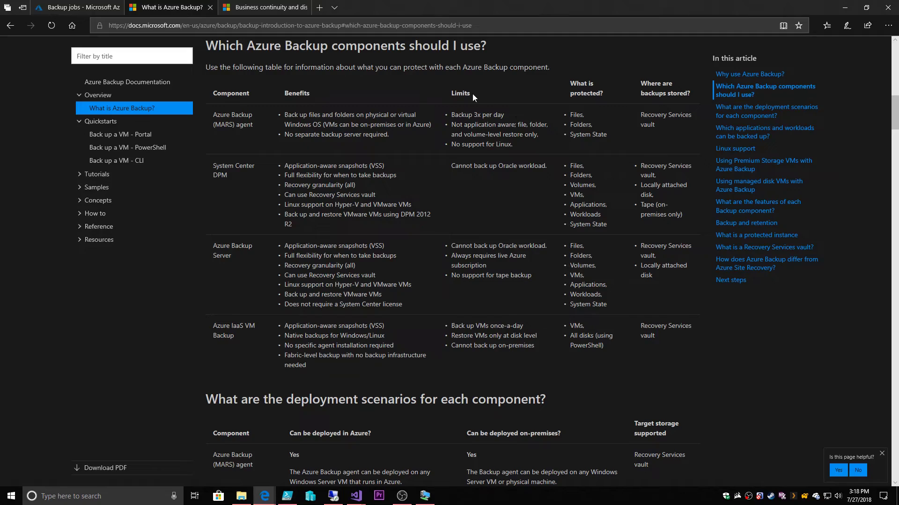
pyautogui.scroll(-5, 669, 198)
pyautogui.scroll(-20, 642, 209)
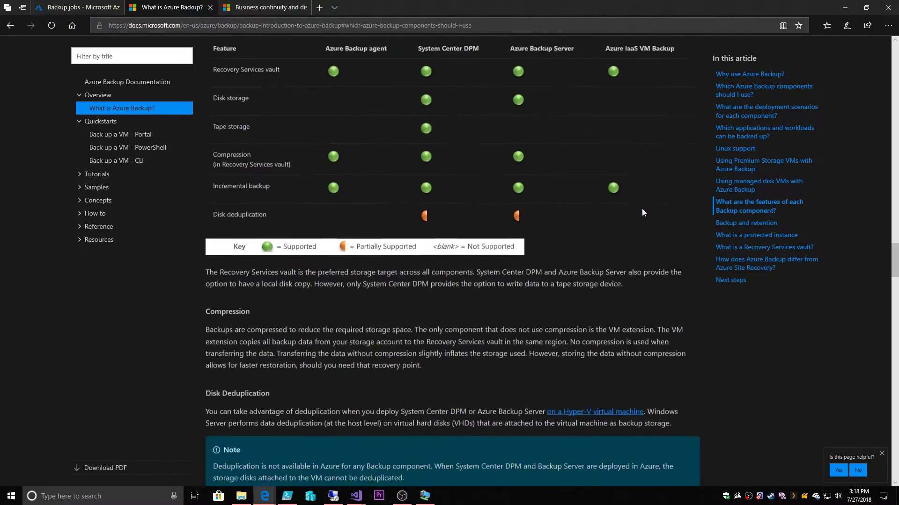
pyautogui.scroll(2, 644, 212)
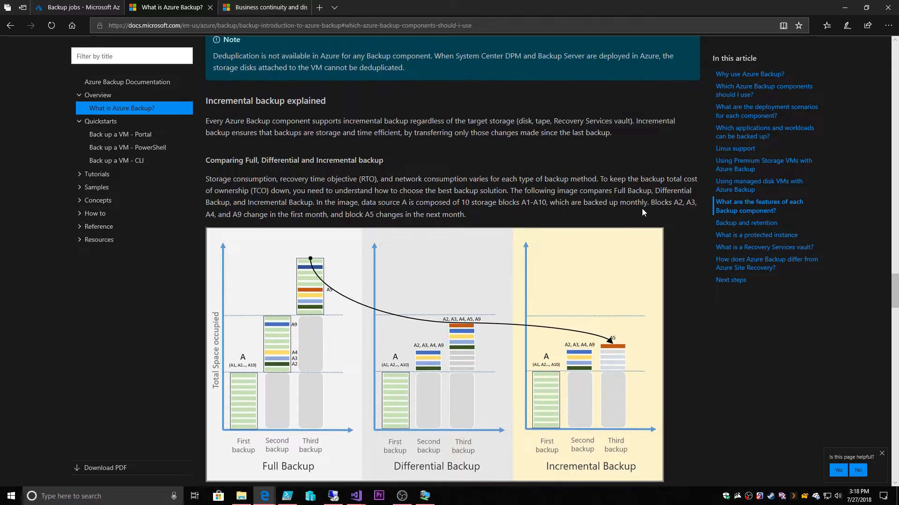
pyautogui.scroll(-3, 481, 170)
pyautogui.scroll(3, 480, 169)
pyautogui.click(79, 7)
pyautogui.click(319, 92)
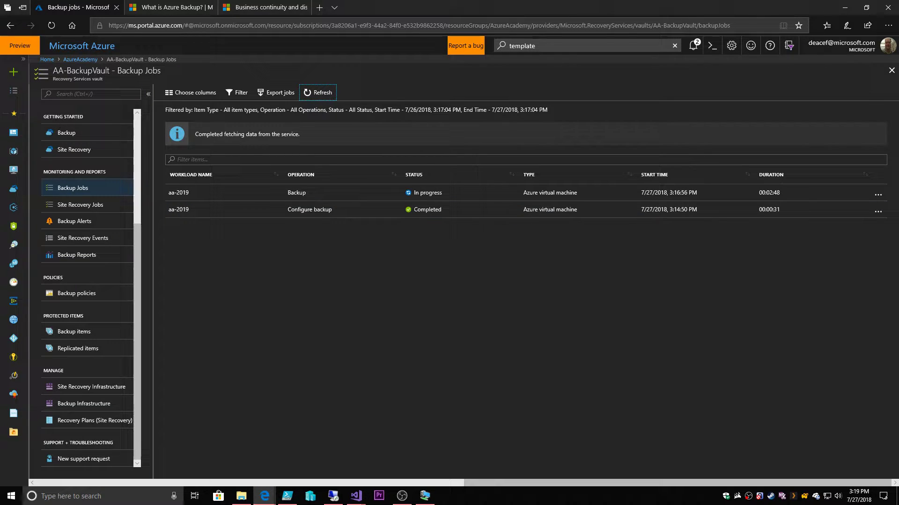
# Step: Open the AzureAcademy resource group and group its resources by type
pyautogui.click(14, 133)
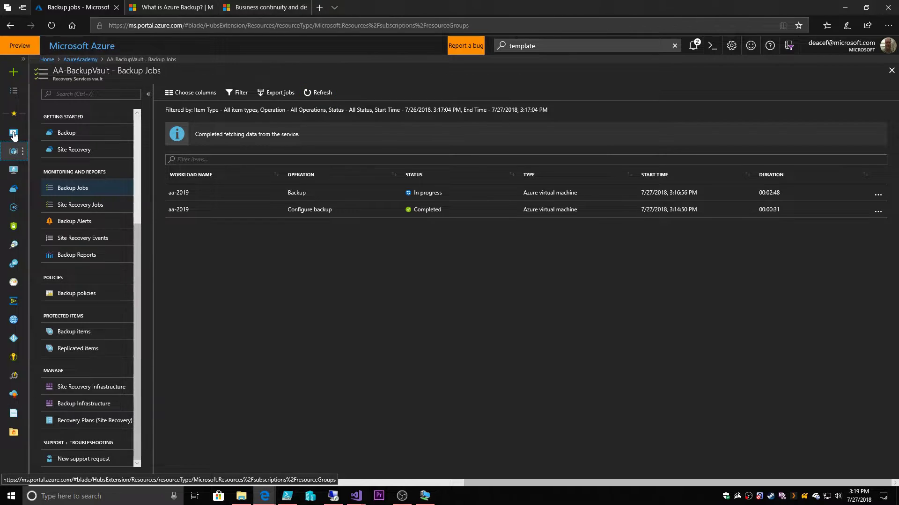
pyautogui.click(144, 225)
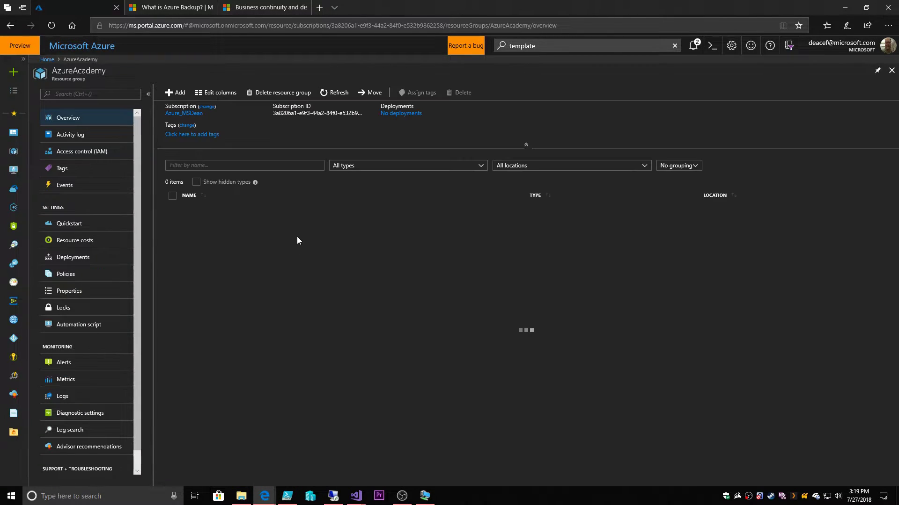
pyautogui.click(678, 165)
pyautogui.click(674, 187)
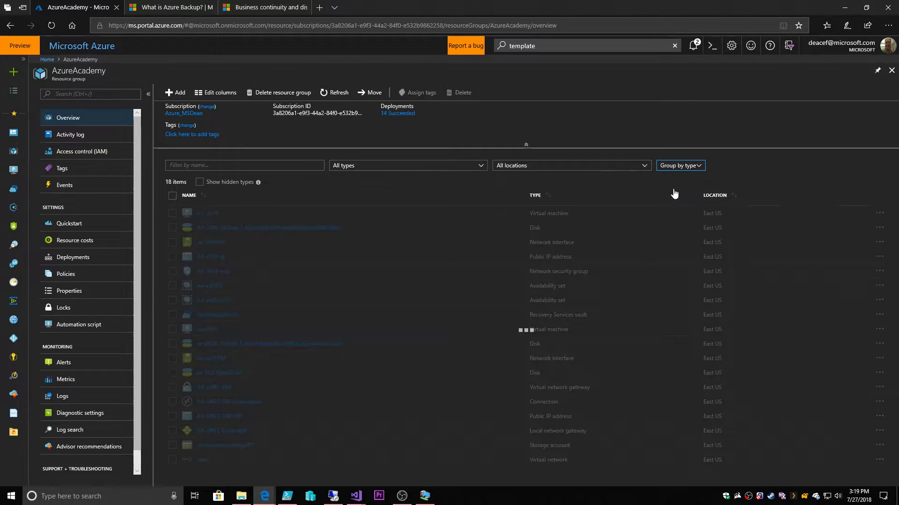
pyautogui.scroll(-5, 353, 265)
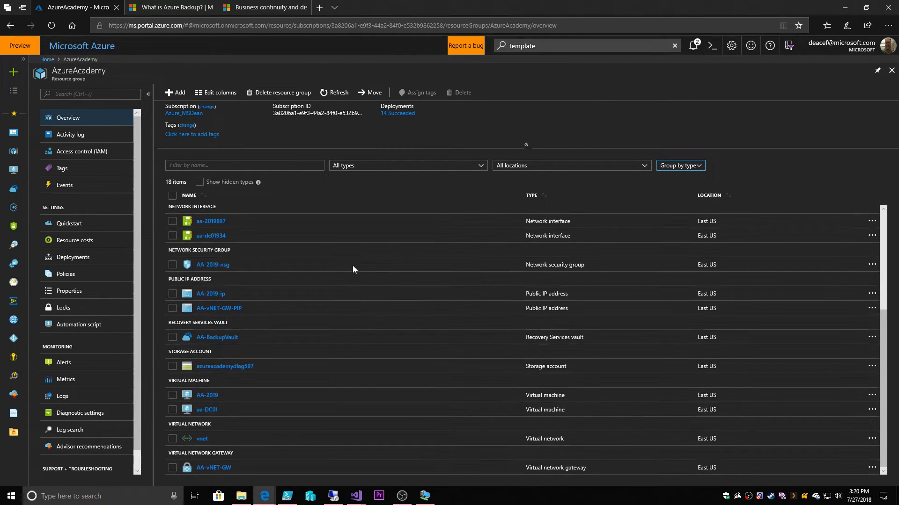
# Step: In the azureacademydiag597 storage account's Files service, start a new file share and name it aa0fileshare
pyautogui.click(221, 368)
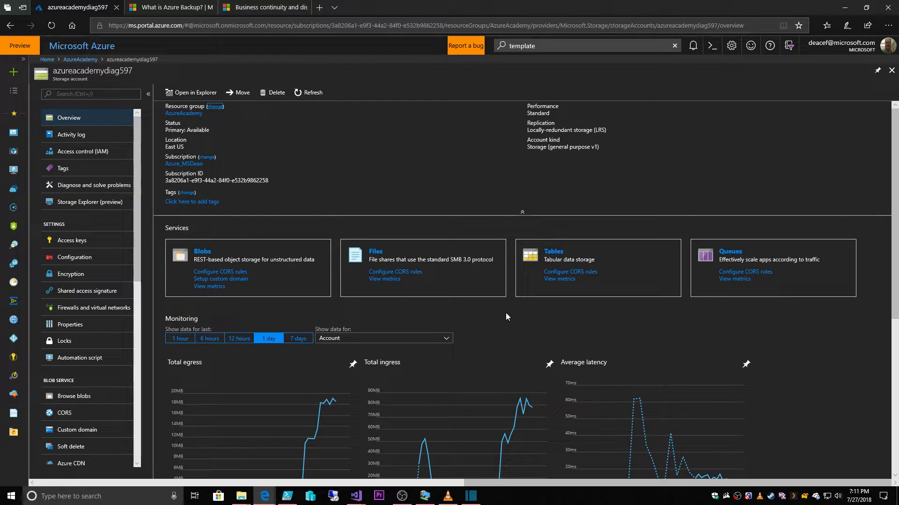
pyautogui.click(375, 253)
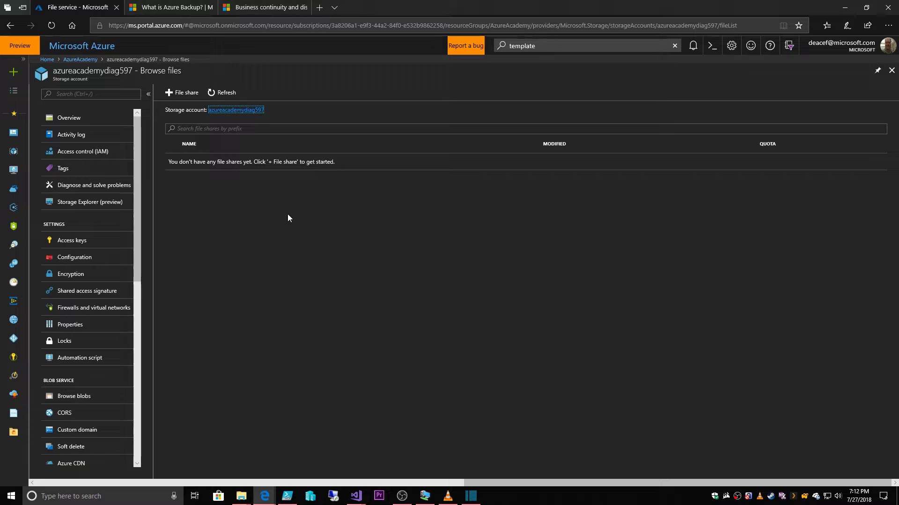
pyautogui.click(182, 93)
pyautogui.click(201, 152)
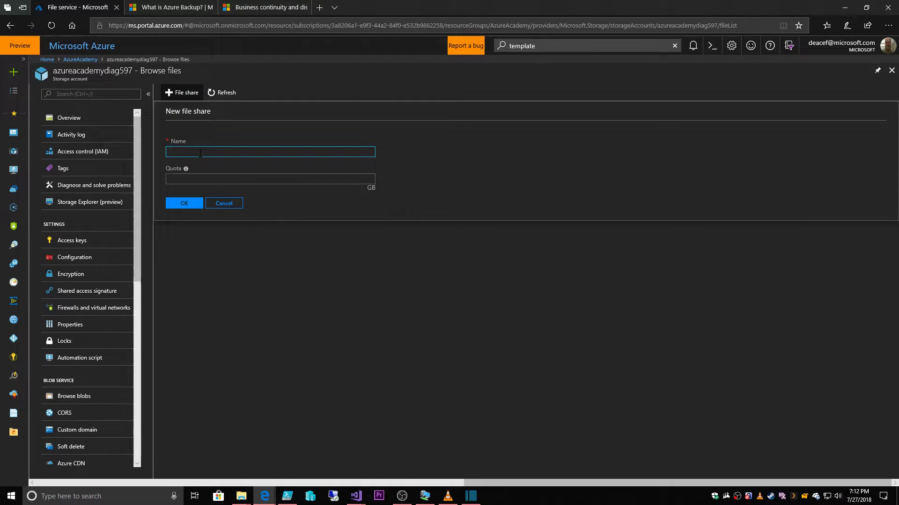
pyautogui.write('aa0fileshare')
pyautogui.write('P')
pyautogui.press('Tab')
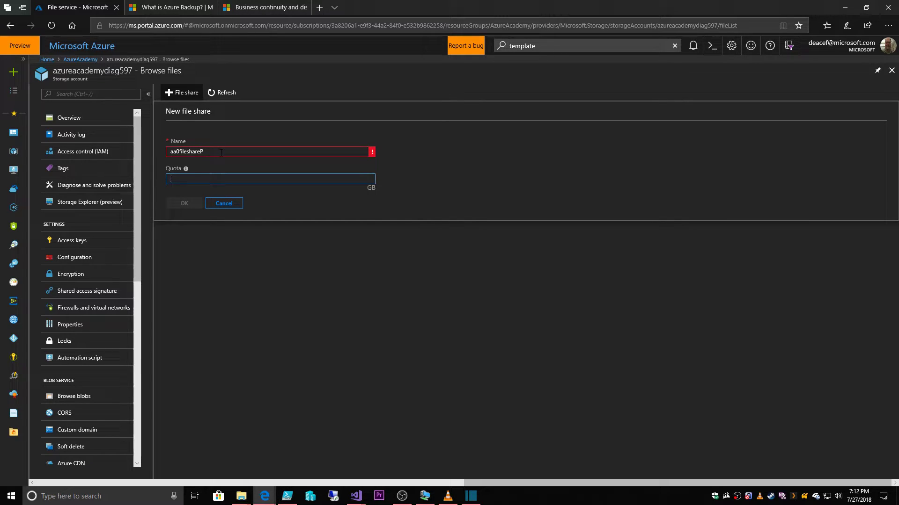
pyautogui.click(221, 152)
pyautogui.press('BackSpace')
pyautogui.press('BackSpace')
pyautogui.press('BackSpace')
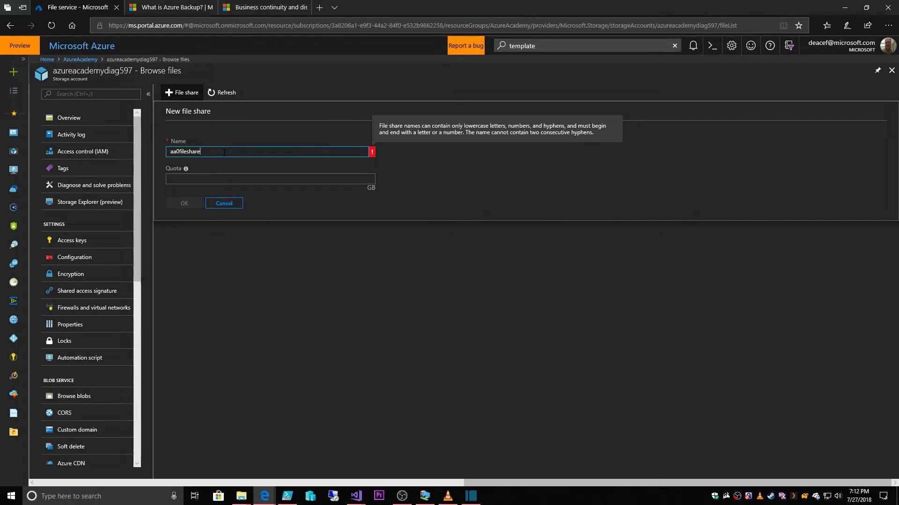
pyautogui.press('Tab')
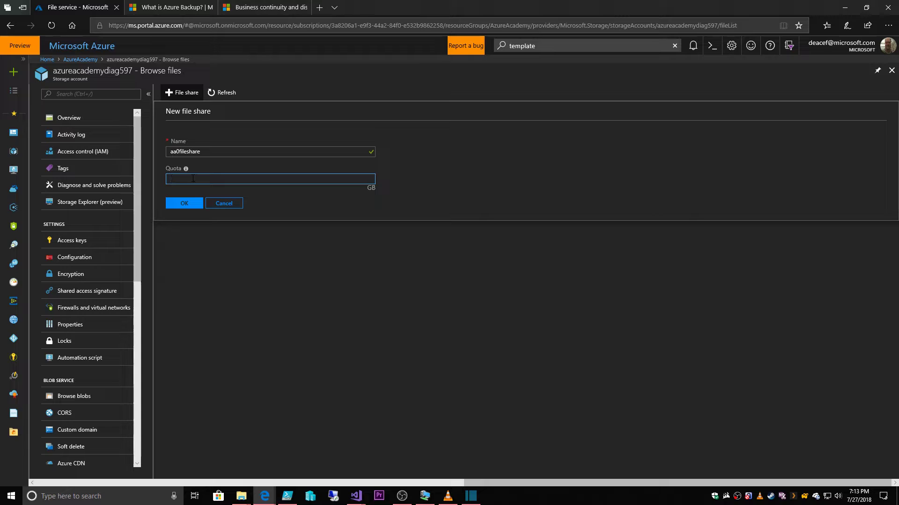
# Step: Set the new file share's quota to 5120 GB and create the share
pyautogui.write('1')
pyautogui.press('Tab')
pyautogui.moveTo(193, 179); pyautogui.dragTo(164, 184)
pyautogui.write('10')
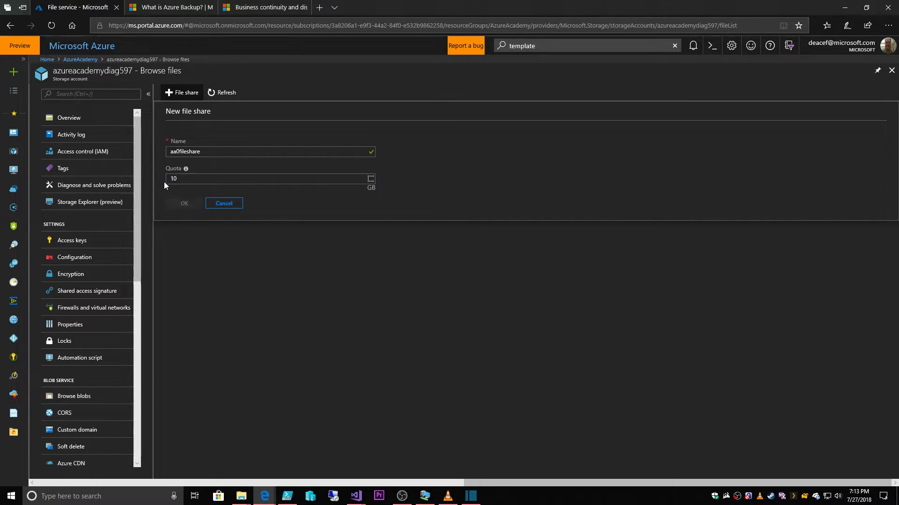
pyautogui.write('0')
pyautogui.press('Tab')
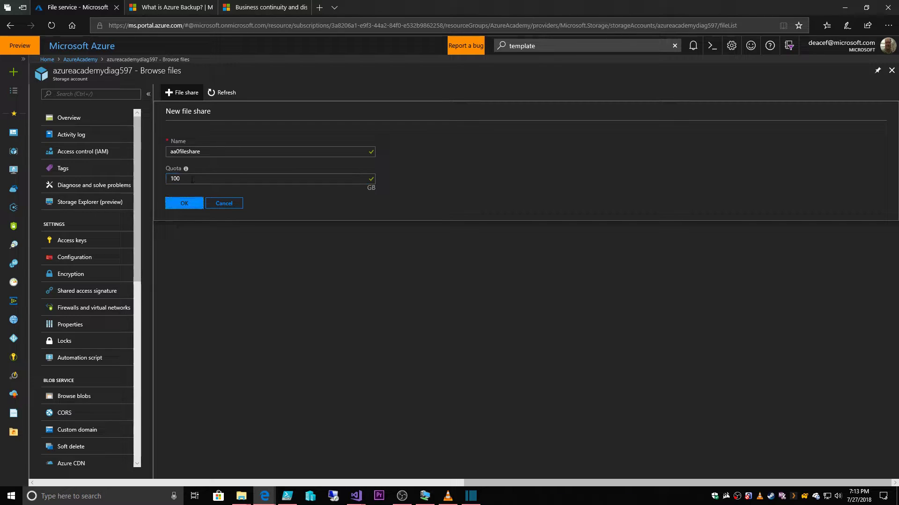
pyautogui.click(196, 180)
pyautogui.write('0')
pyautogui.click(196, 180)
pyautogui.moveTo(196, 179); pyautogui.dragTo(158, 182)
pyautogui.write('5120')
pyautogui.press('Tab')
pyautogui.click(190, 206)
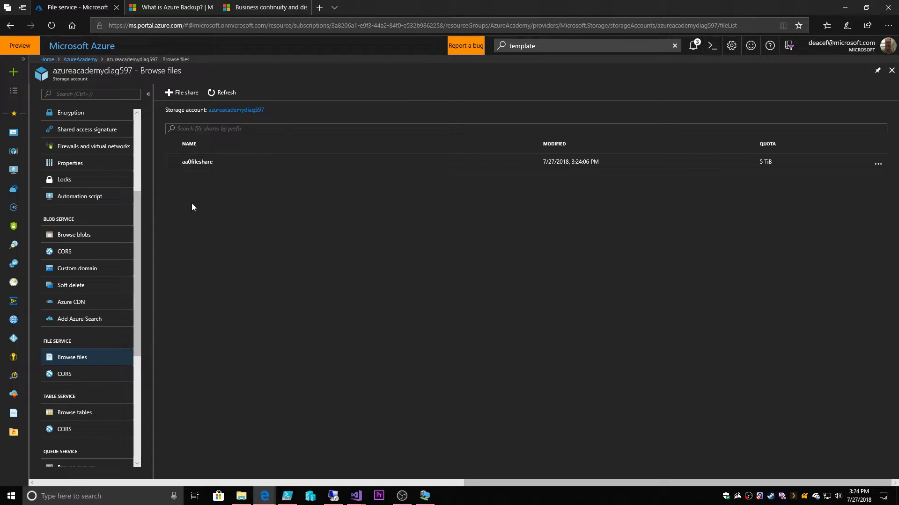
# Step: Upload disks.ps1 from the scripts folder to the aa0fileshare file share and check the portal notifications
pyautogui.click(208, 165)
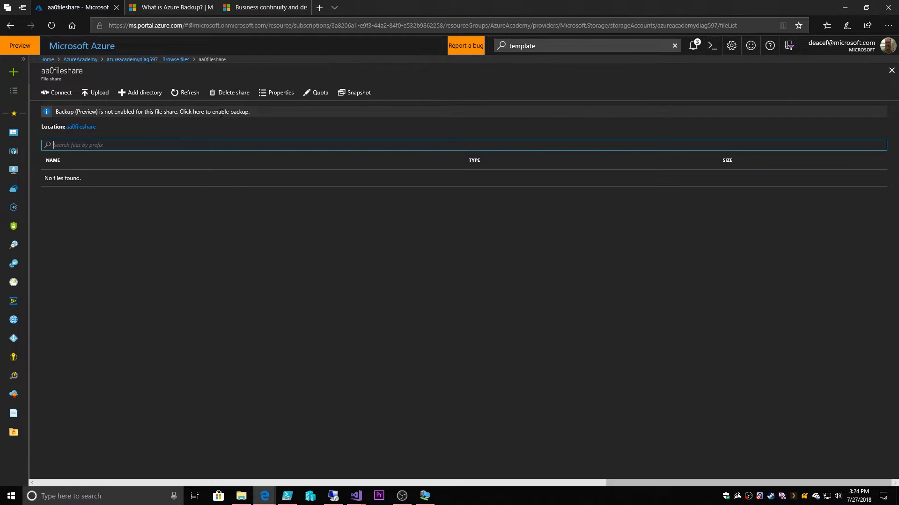
pyautogui.click(99, 93)
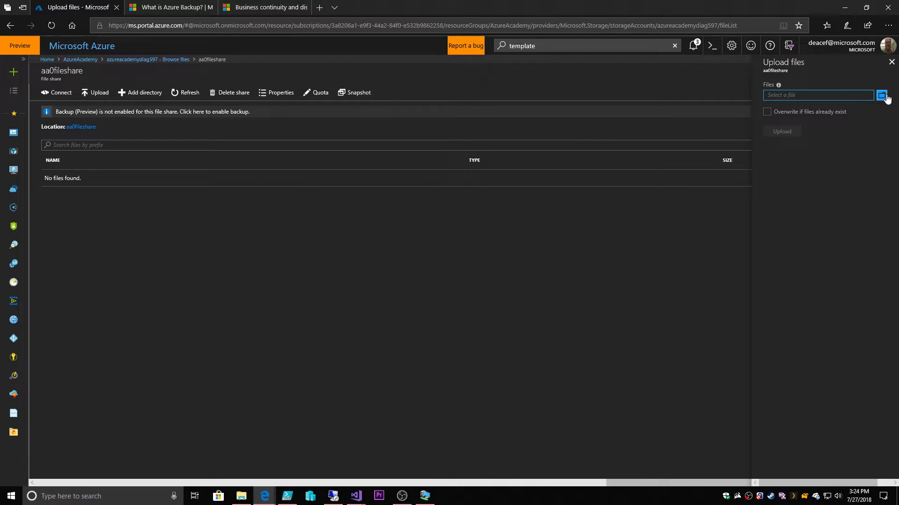
pyautogui.click(884, 96)
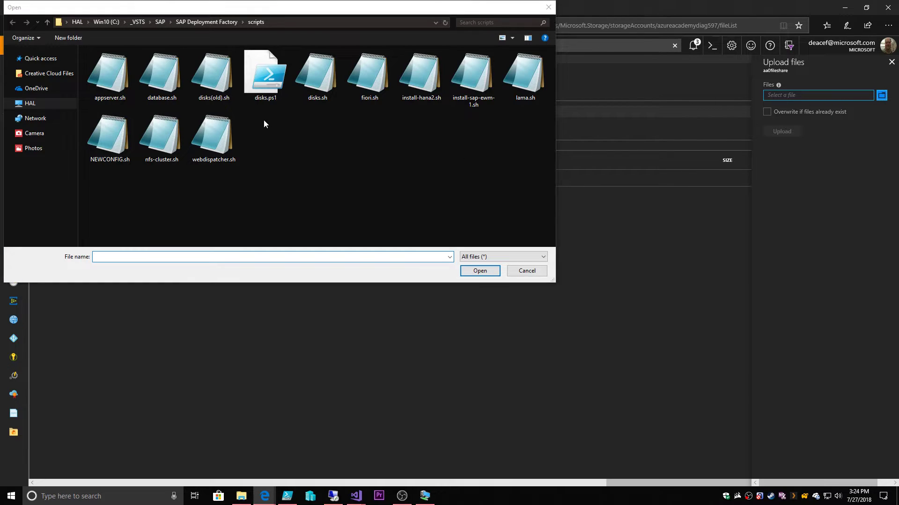
pyautogui.doubleClick(265, 86)
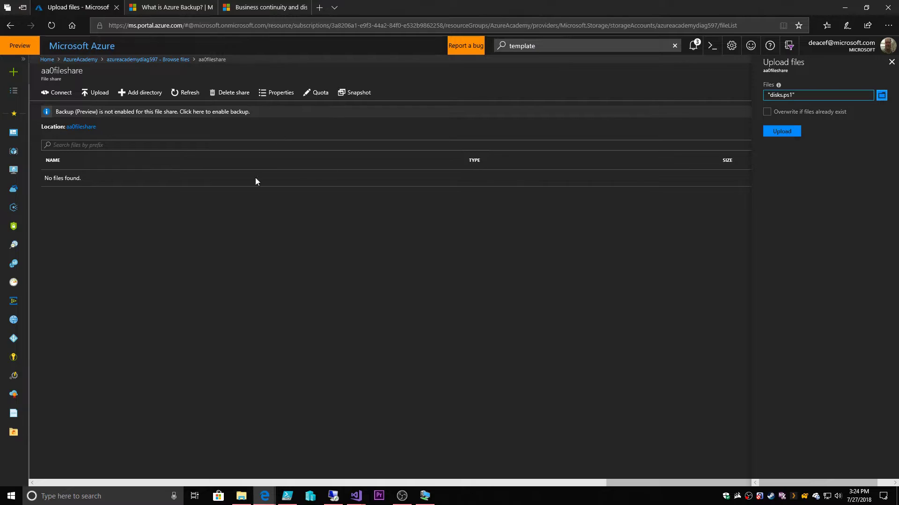
pyautogui.click(783, 132)
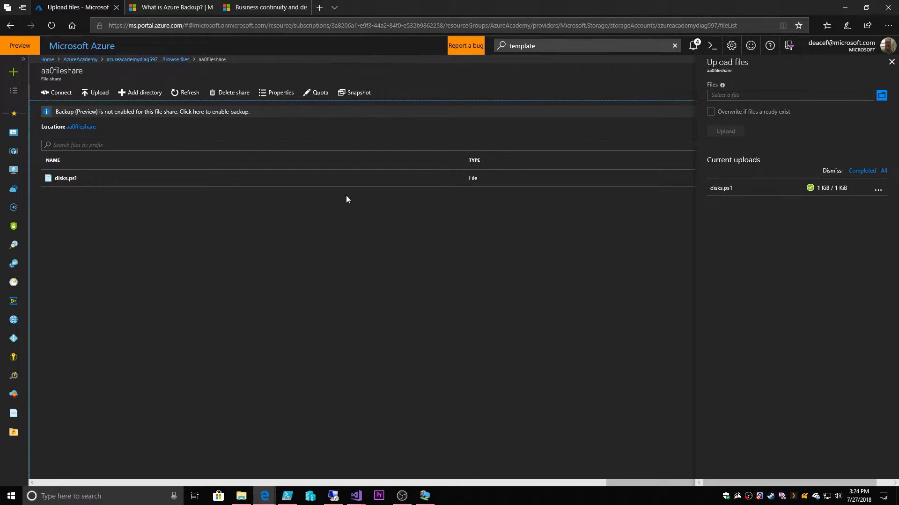
pyautogui.click(891, 61)
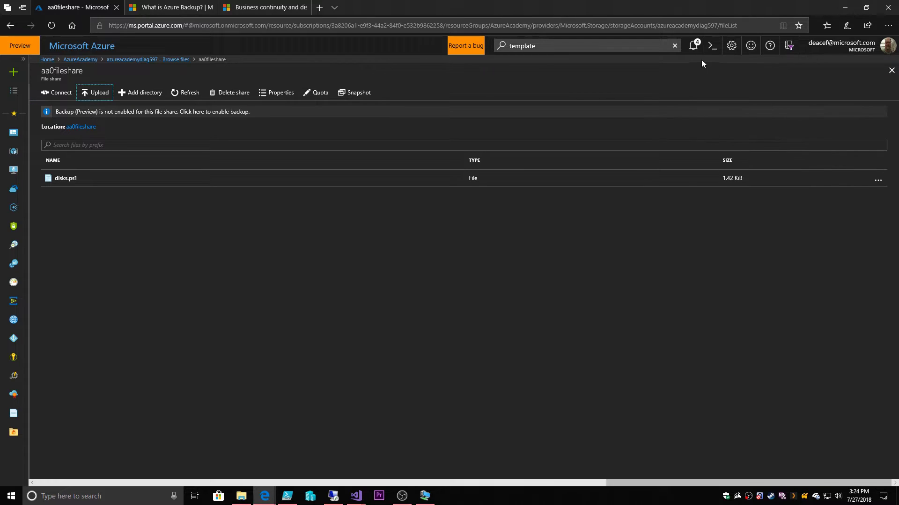
pyautogui.click(692, 49)
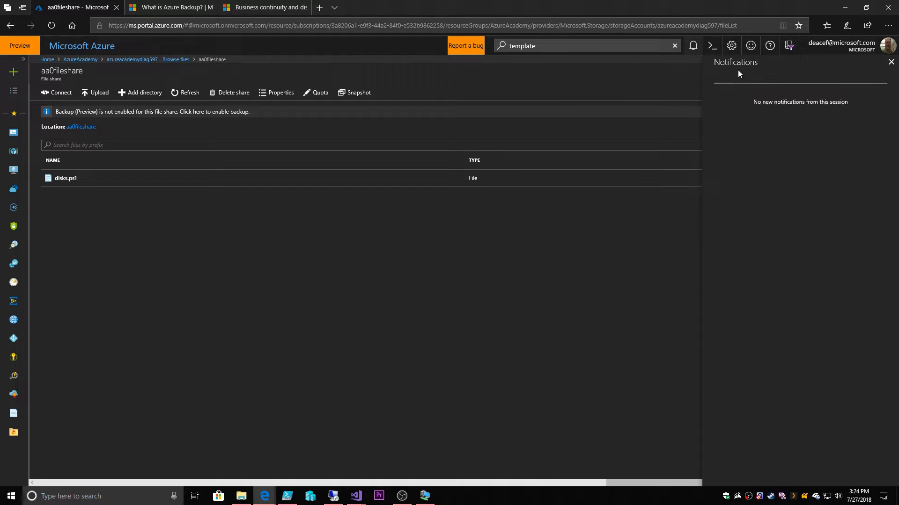
pyautogui.click(693, 48)
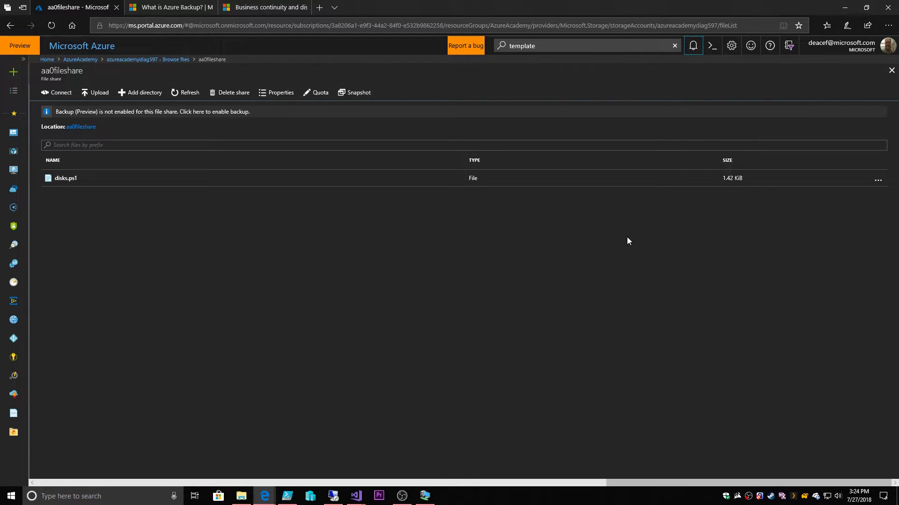
# Step: Create a snapshot of the aa0fileshare file share and dismiss the portal notifications
pyautogui.click(358, 93)
pyautogui.click(363, 111)
pyautogui.click(693, 46)
pyautogui.click(849, 76)
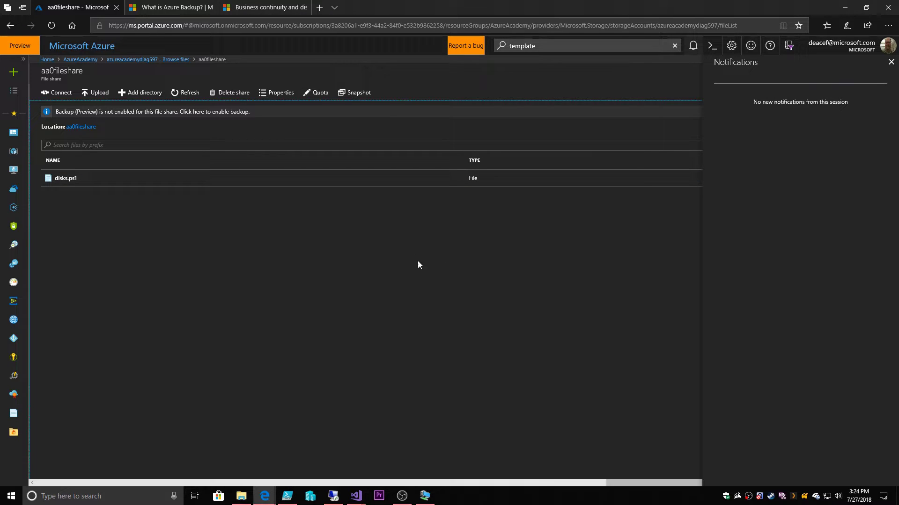
pyautogui.click(686, 55)
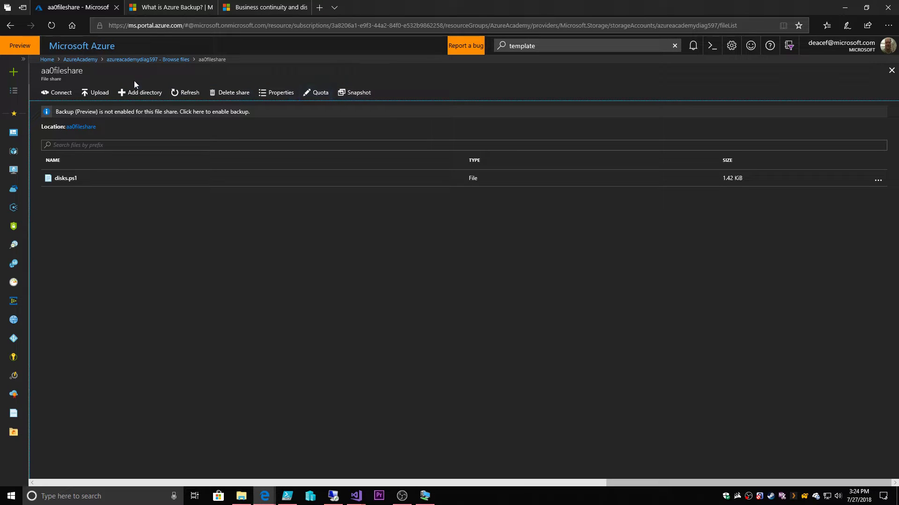
# Step: From the AzureAcademy resource group, open AA-BackupVault and start configuring a backup for the Azure FileShare (Preview) workload
pyautogui.click(86, 60)
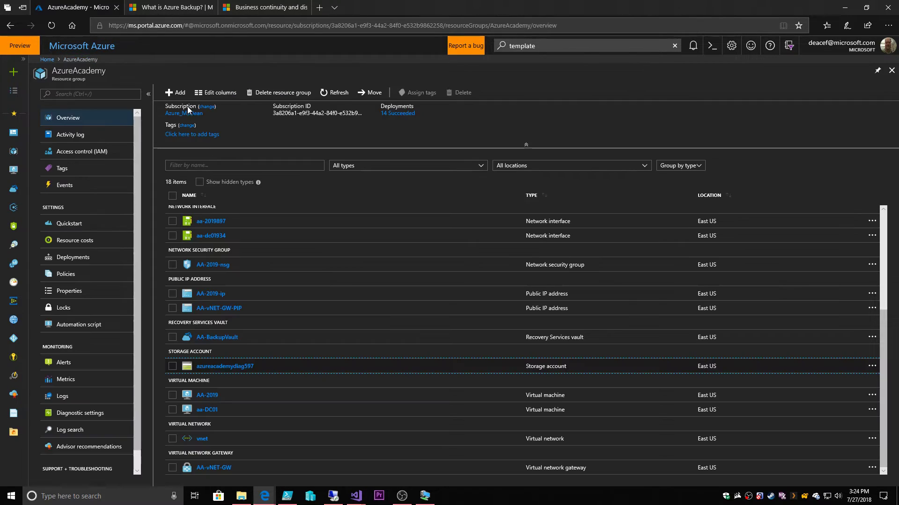
pyautogui.click(216, 338)
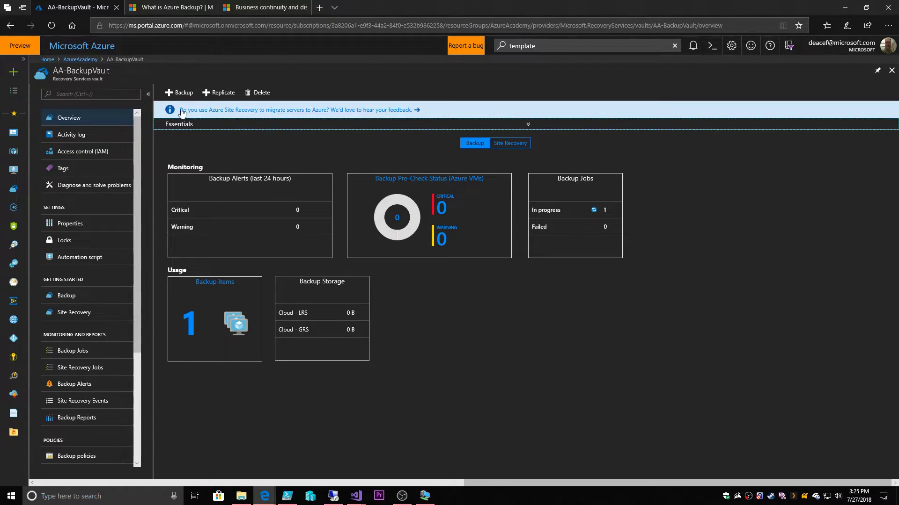
pyautogui.click(178, 93)
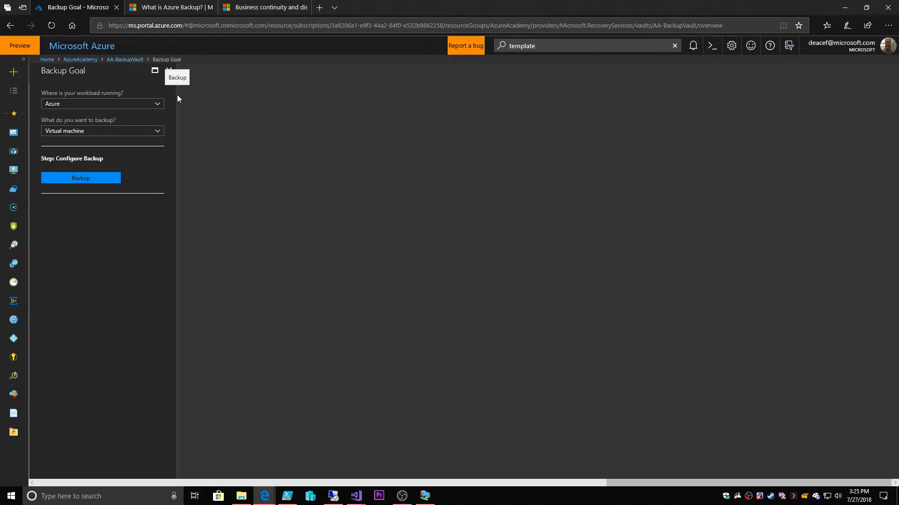
pyautogui.click(105, 132)
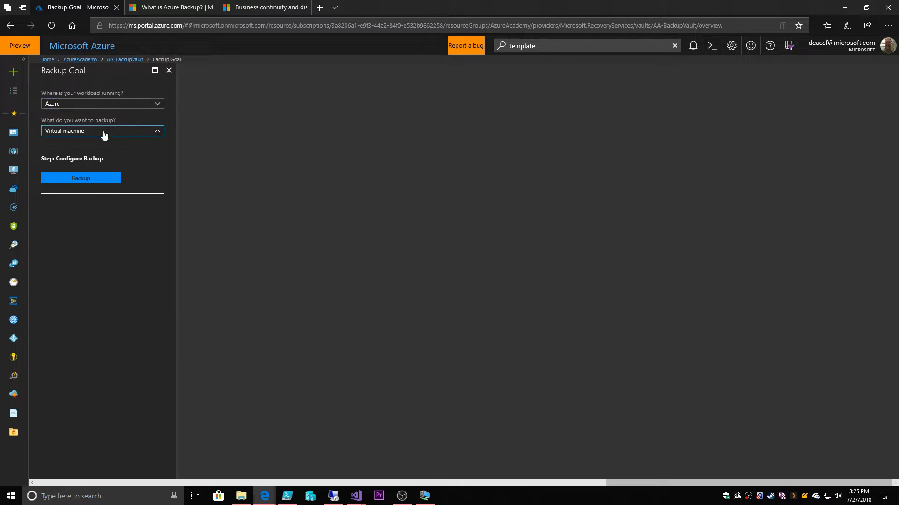
pyautogui.click(85, 152)
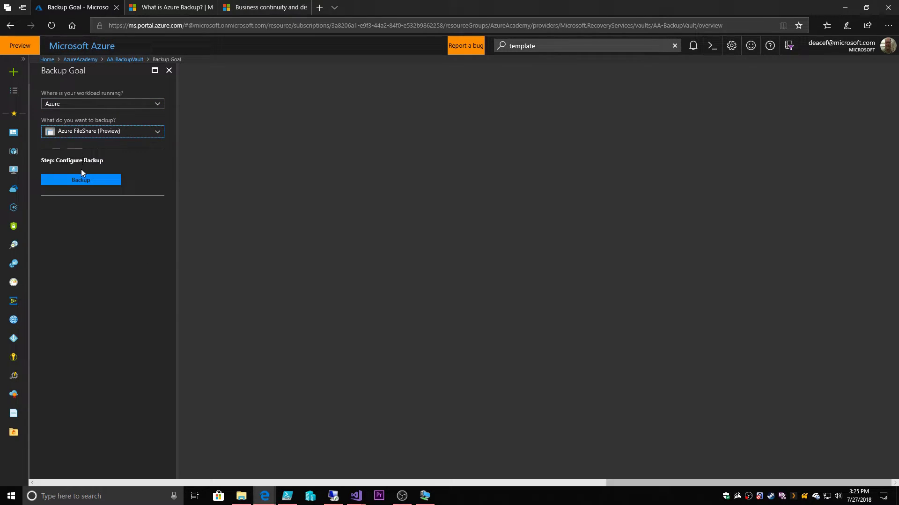
pyautogui.click(81, 181)
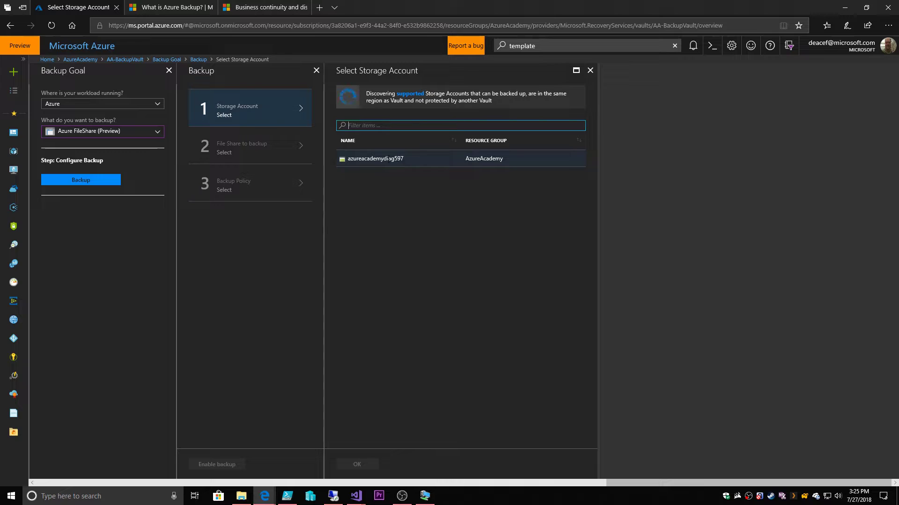
# Step: Choose storage account azureacademydiag597 and select its aa0fileshare file share for backup
pyautogui.click(388, 158)
pyautogui.click(360, 464)
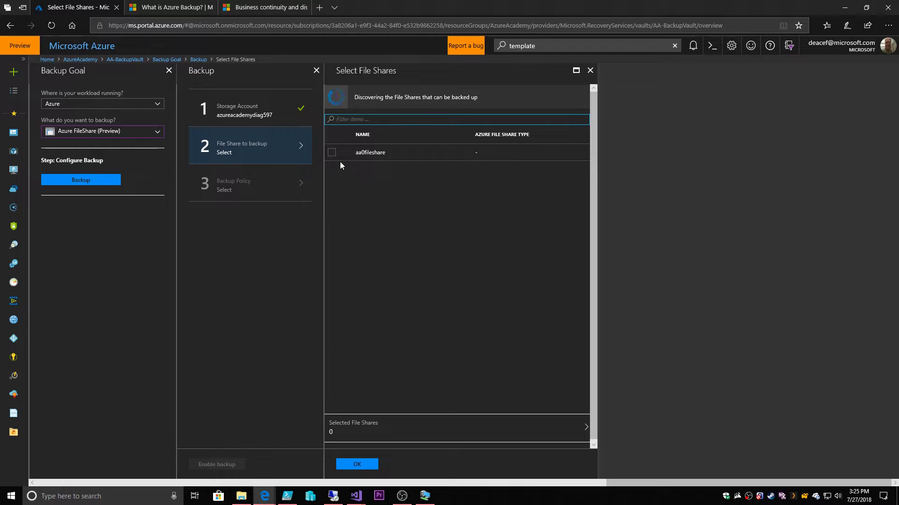
pyautogui.click(332, 152)
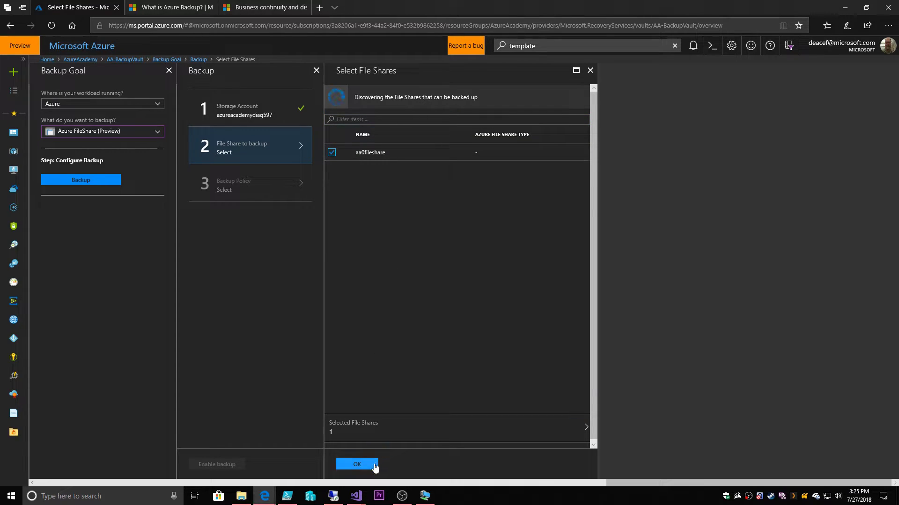
pyautogui.click(355, 464)
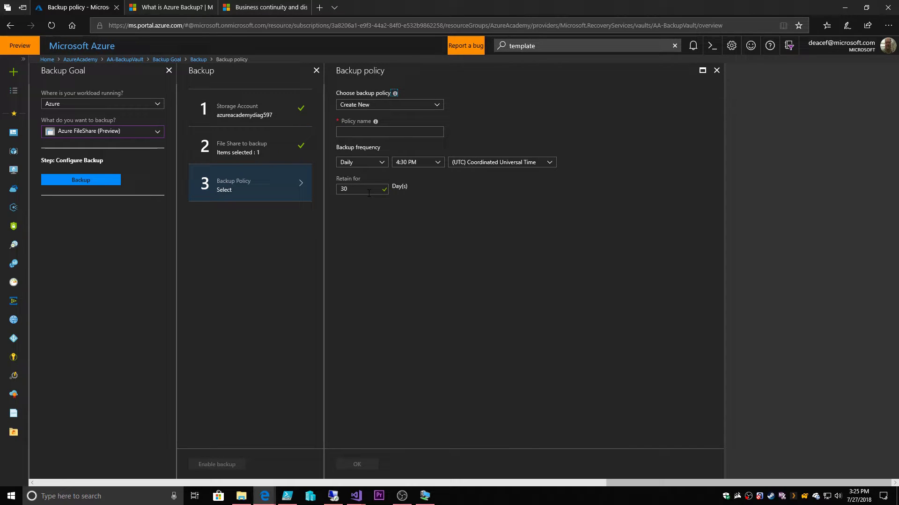
# Step: Create a new backup policy for the file share and name it sharepolicy
pyautogui.click(390, 104)
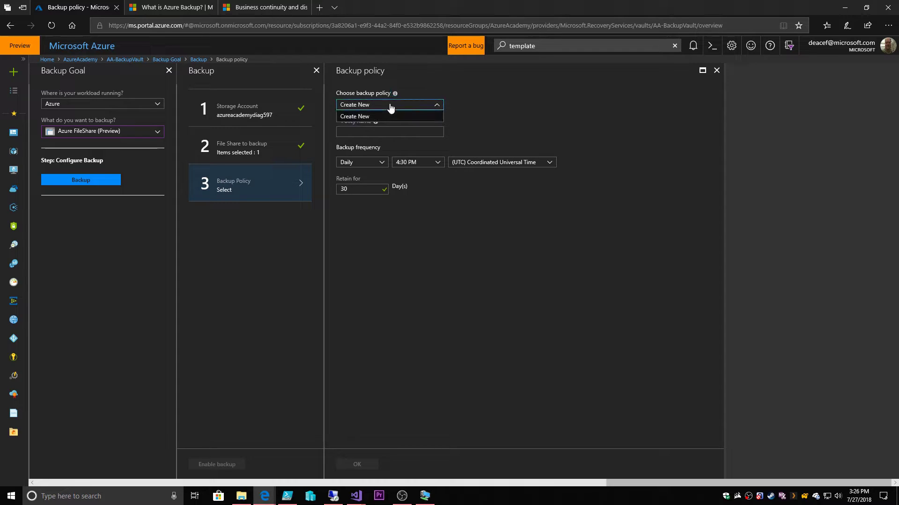
pyautogui.click(385, 115)
pyautogui.click(379, 131)
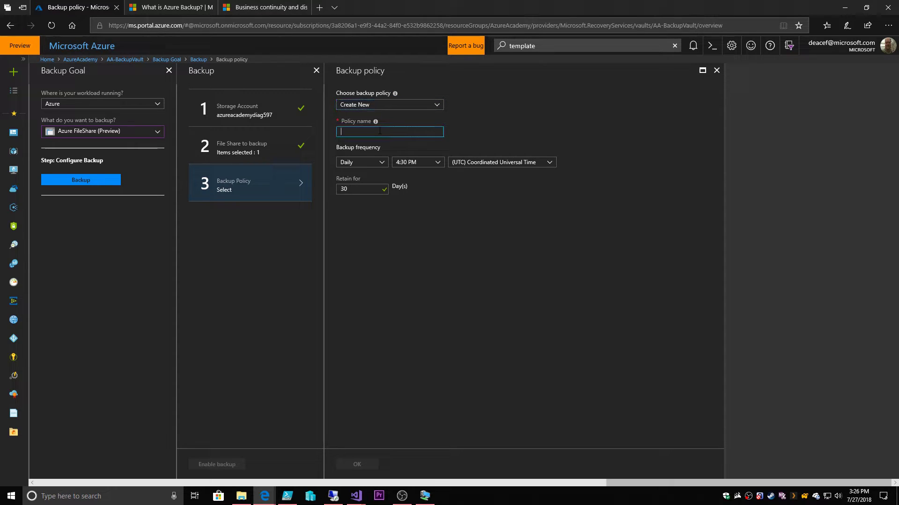
pyautogui.write('sharepo')
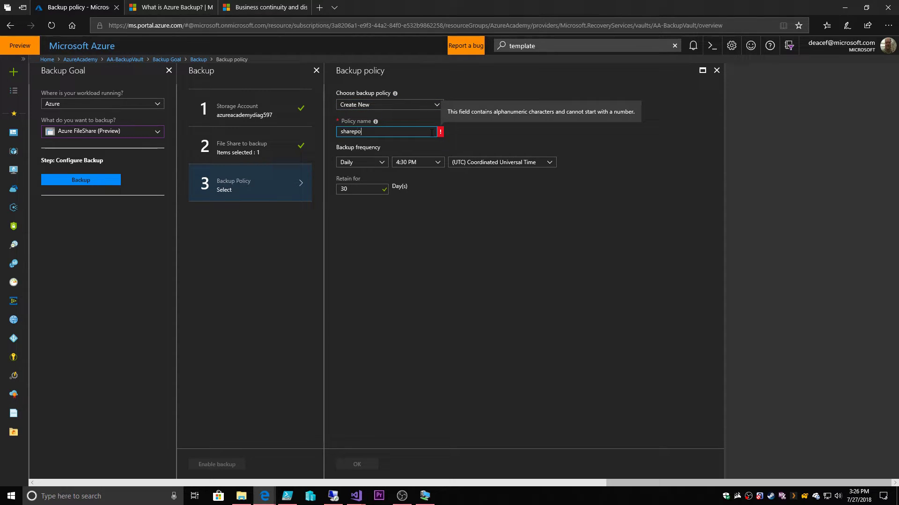
pyautogui.write('licy')
pyautogui.press('Tab')
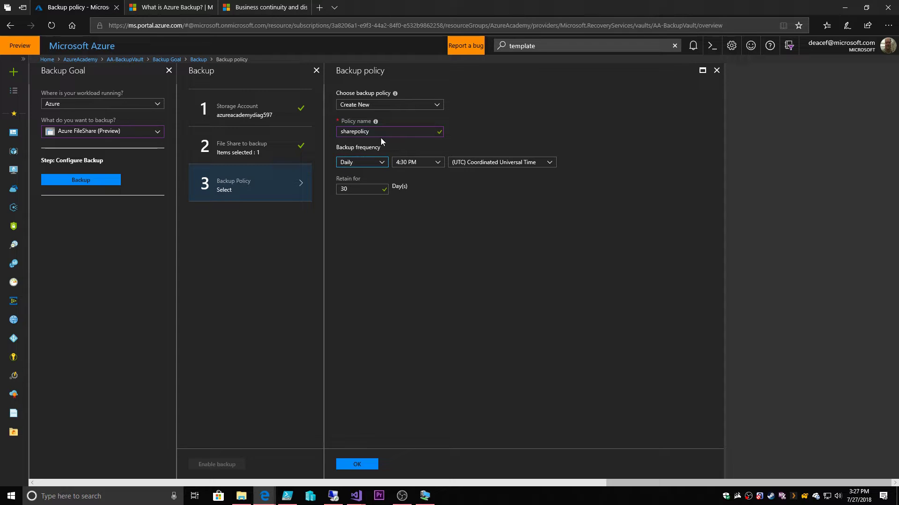
# Step: Set sharepolicy's daily backup time to 10:00 PM with a retention of 120 days and accept the policy
pyautogui.click(437, 163)
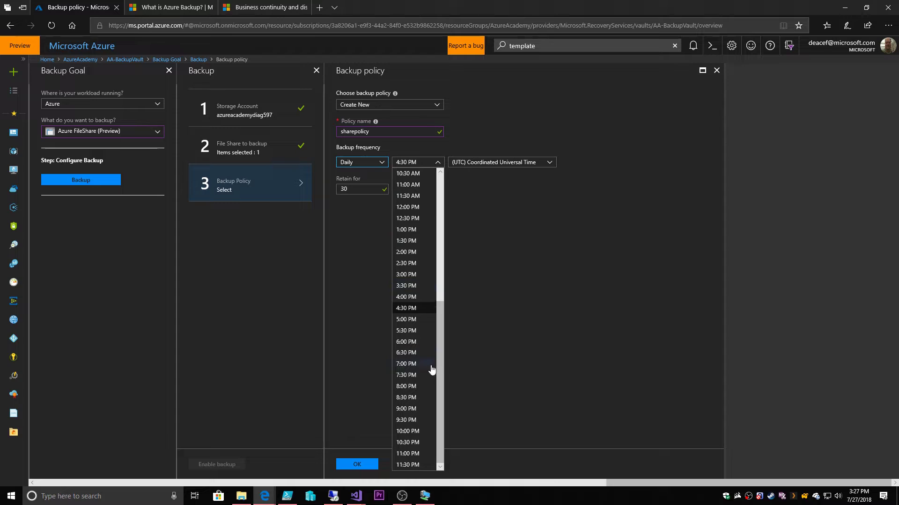
pyautogui.click(414, 431)
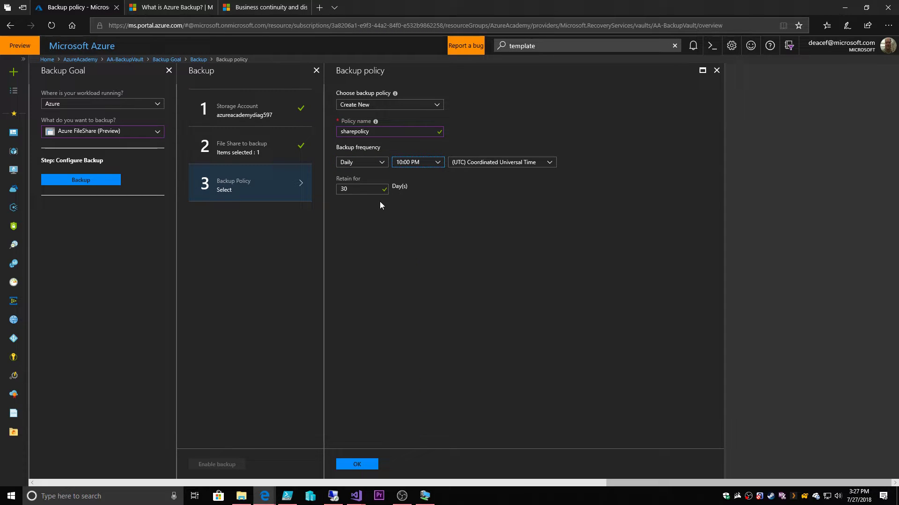
pyautogui.moveTo(375, 187); pyautogui.dragTo(337, 189)
pyautogui.write('120')
pyautogui.click(361, 463)
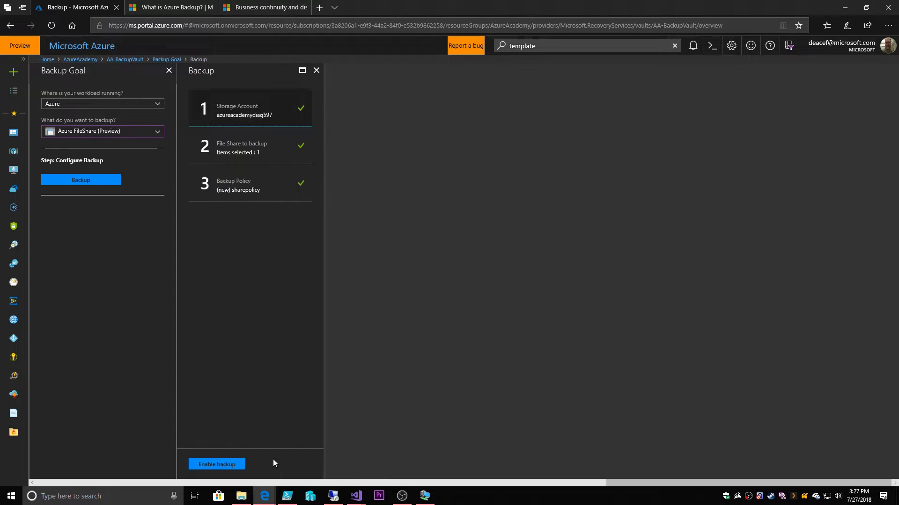
# Step: Enable the file share backup and check AA-BackupVault's backup jobs
pyautogui.click(218, 464)
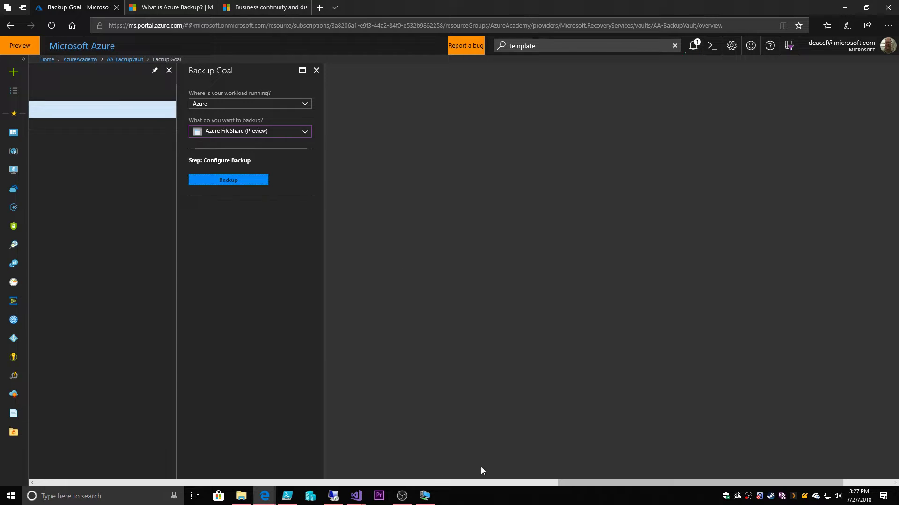
pyautogui.moveTo(568, 482); pyautogui.dragTo(304, 476)
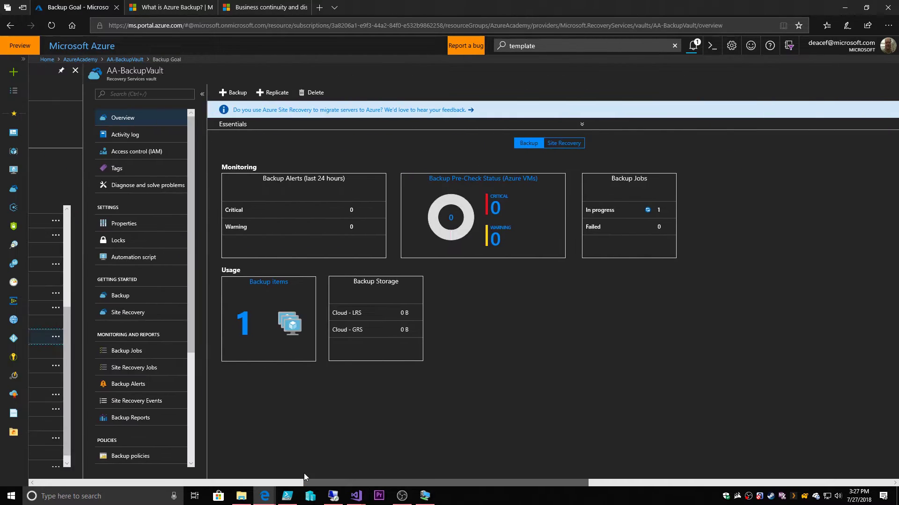
pyautogui.click(156, 352)
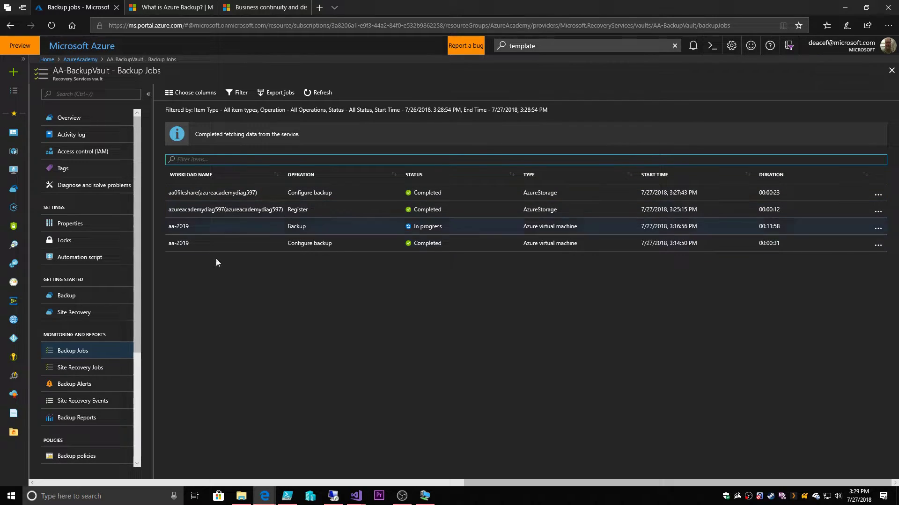
# Step: Open aa0fileshare among the vault's Azure Storage backup items and run an on-demand backup retained until 2018-08-26
pyautogui.scroll(-3, 85, 365)
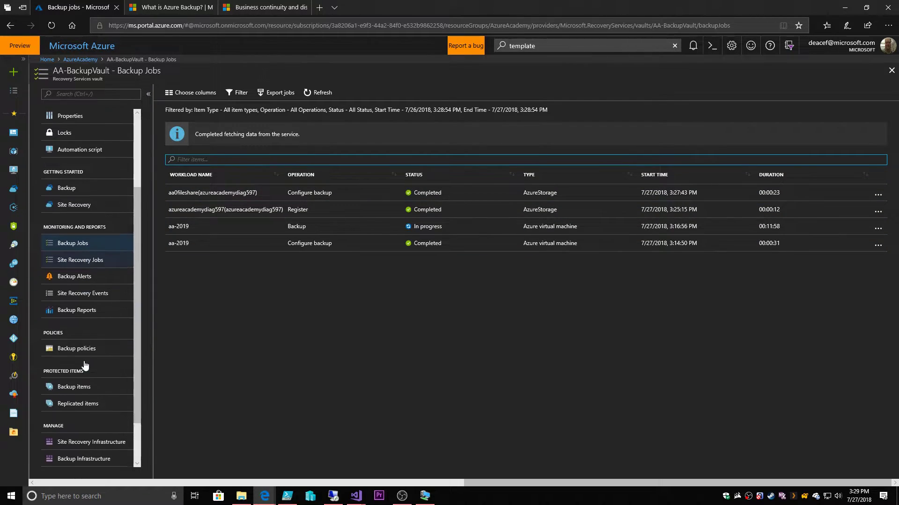
pyautogui.scroll(-2, 82, 355)
pyautogui.click(75, 335)
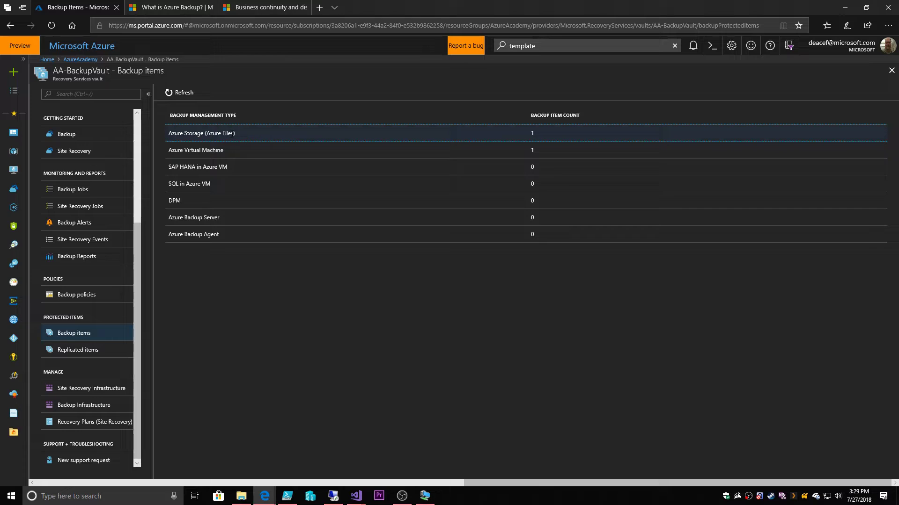
pyautogui.click(217, 133)
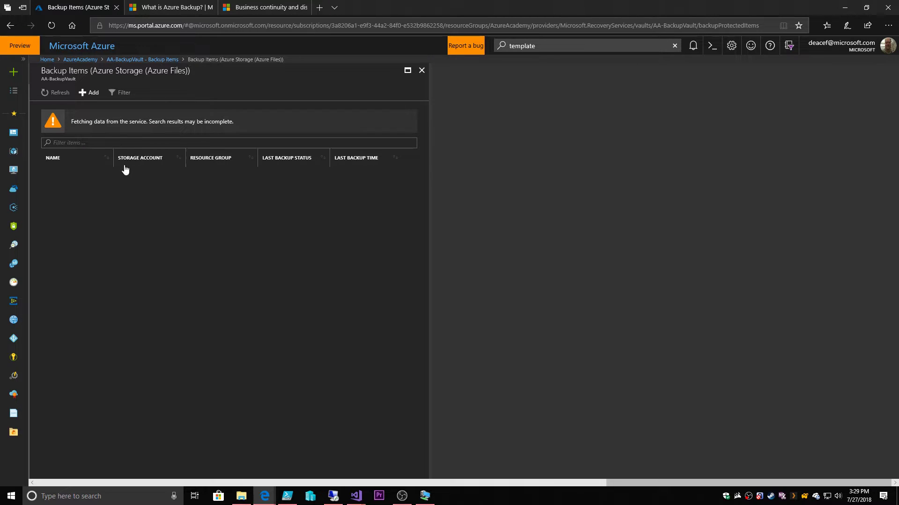
pyautogui.click(285, 177)
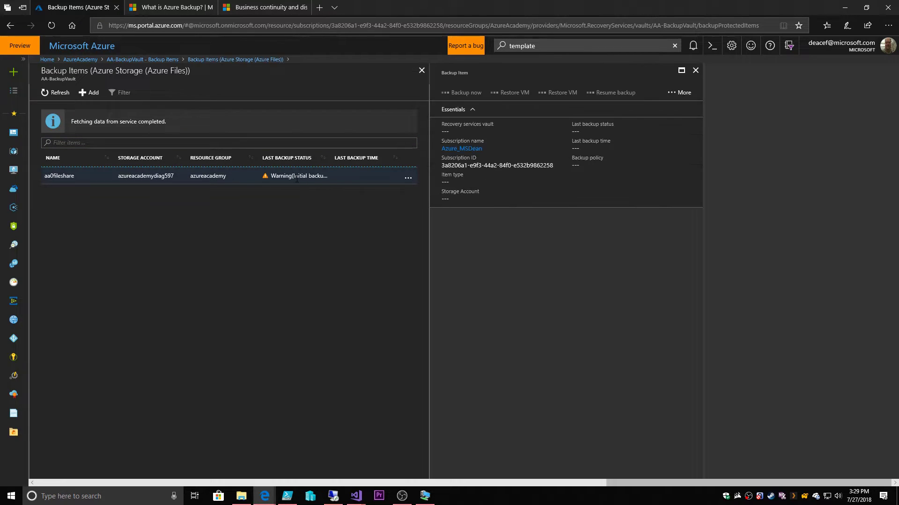
pyautogui.click(459, 92)
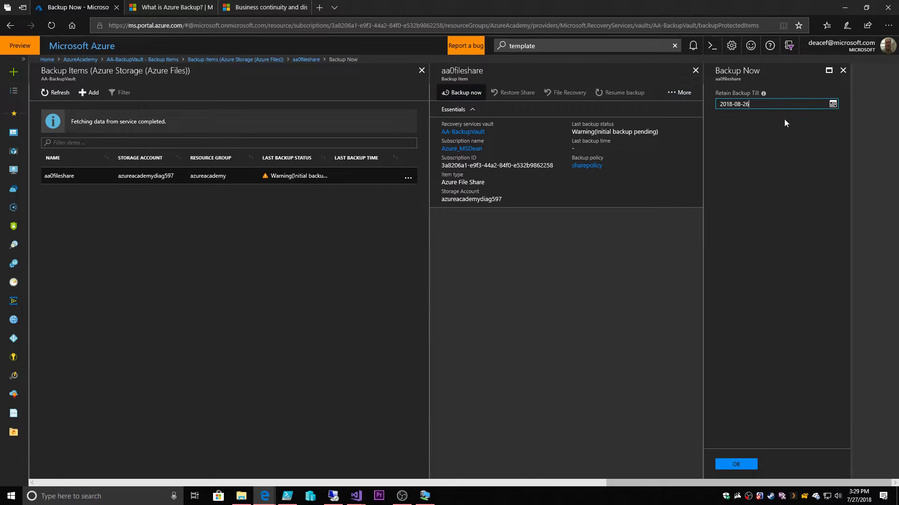
pyautogui.click(736, 463)
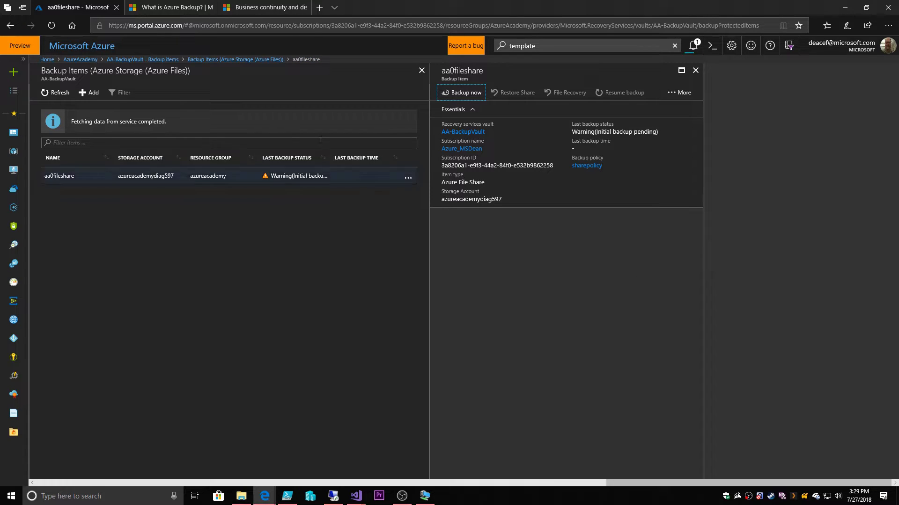
# Step: Return to AA-BackupVault's backup jobs and refresh the list to check the aa0fileshare backup
pyautogui.click(161, 59)
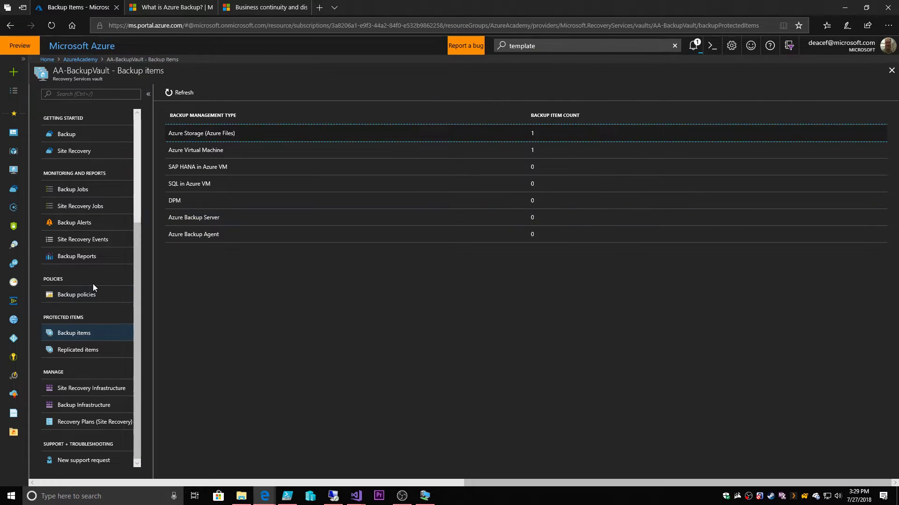
pyautogui.click(75, 190)
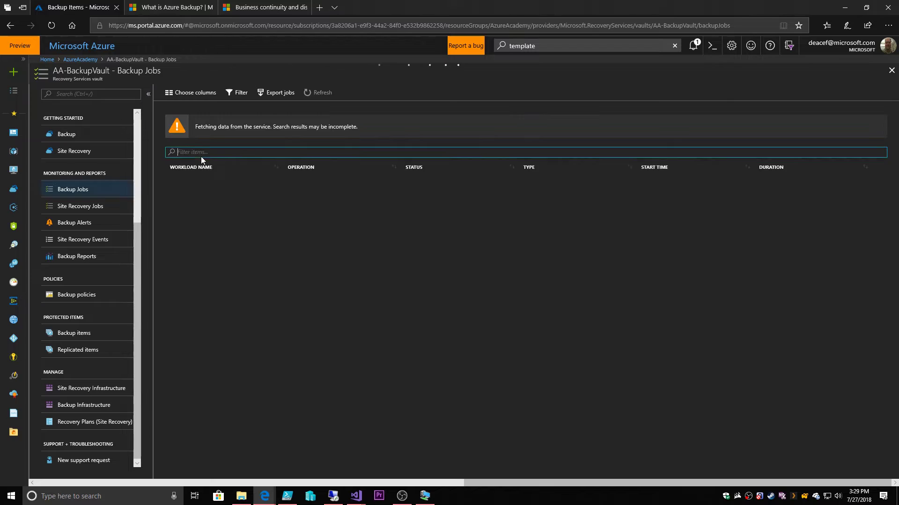
pyautogui.click(317, 92)
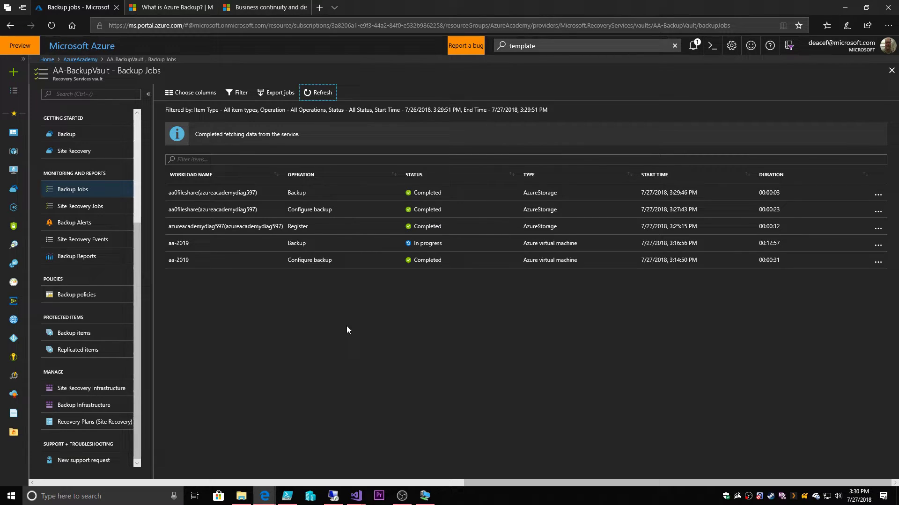
# Step: Run another on-demand backup of aa0fileshare retained until 2018-08-26 and return to the vault's backup items
pyautogui.click(74, 333)
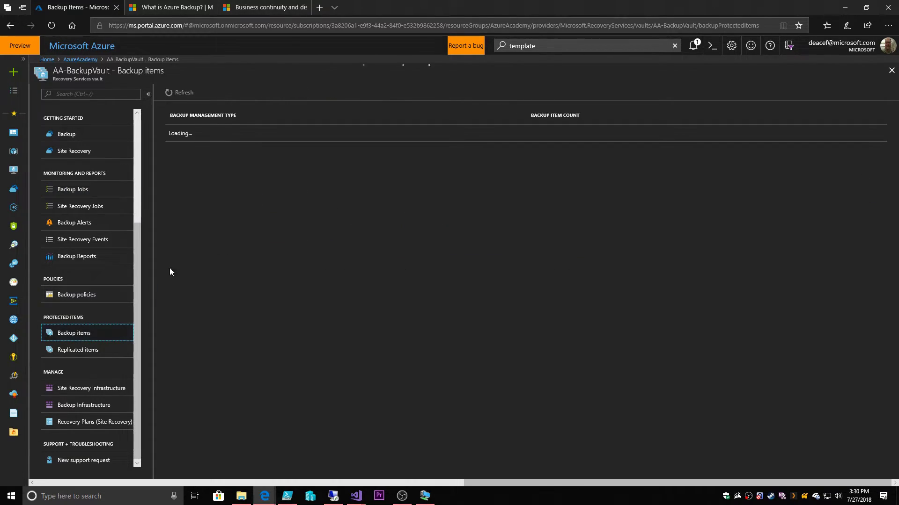
pyautogui.click(192, 135)
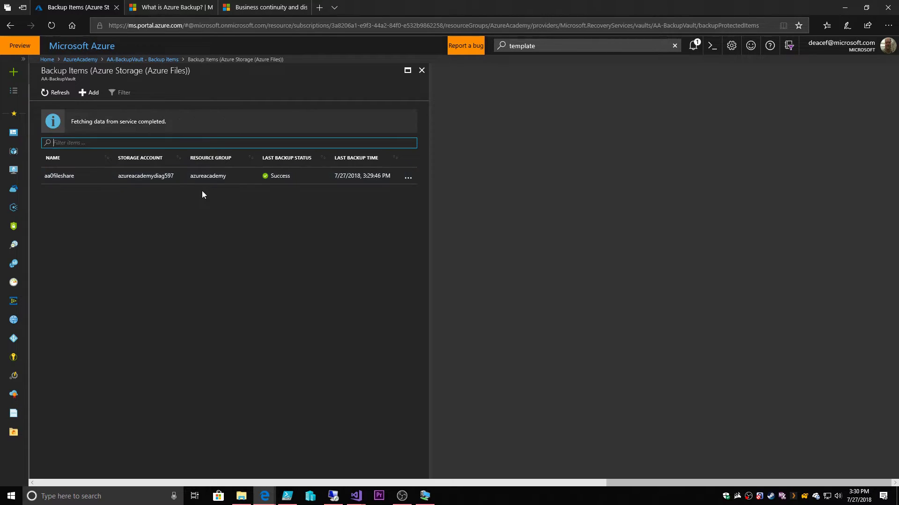
pyautogui.click(202, 176)
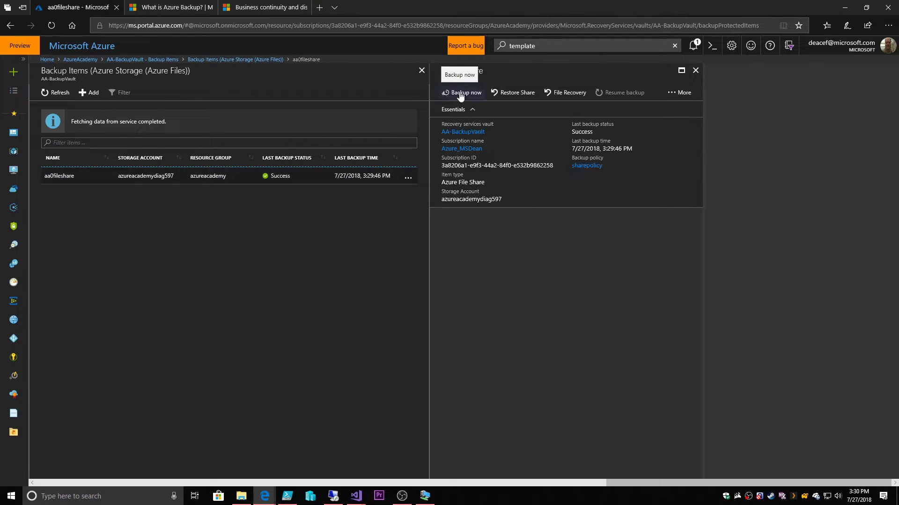
pyautogui.click(461, 94)
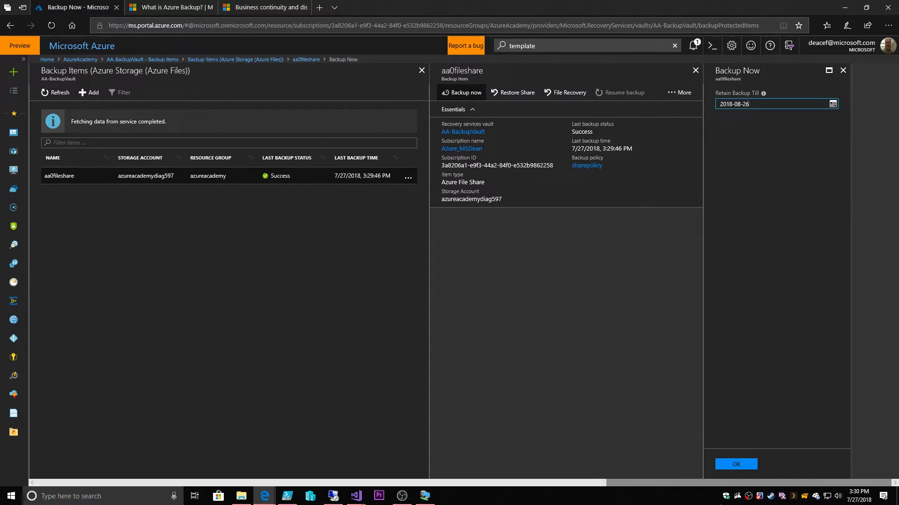
pyautogui.click(735, 464)
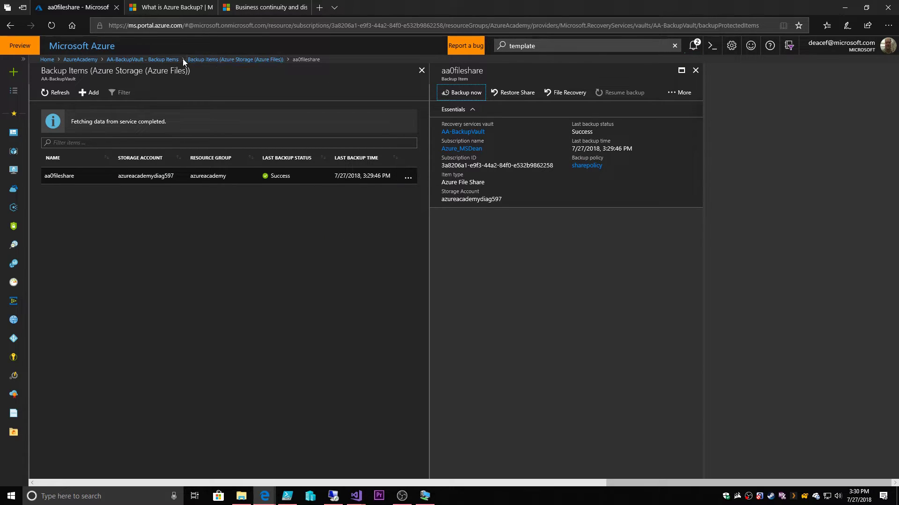
pyautogui.click(156, 59)
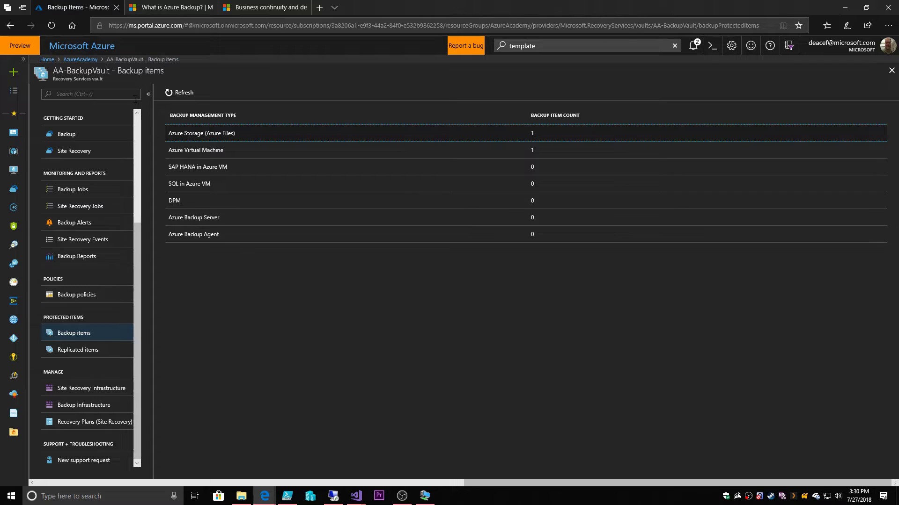
pyautogui.scroll(3, 97, 339)
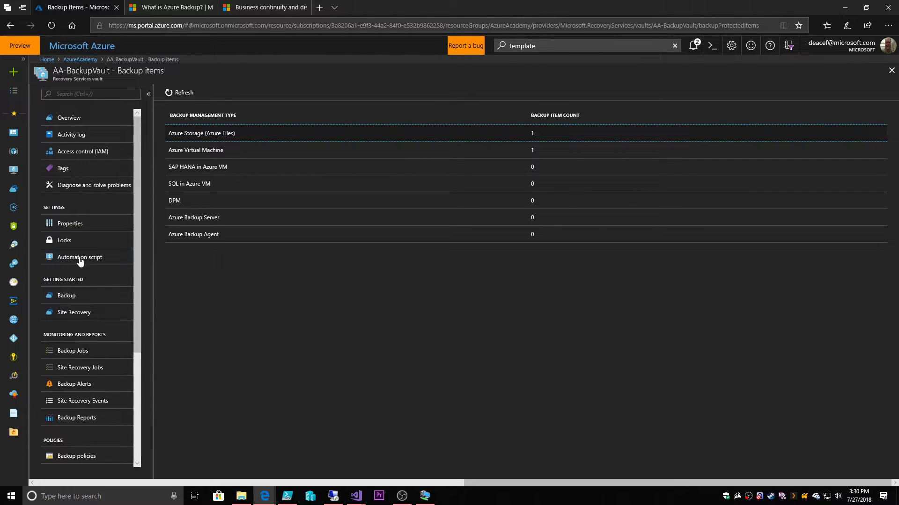
# Step: Download the Recovery Services Agent from AA-BackupVault's properties and save MARSAgentInstaller.exe in OneDrive\Powershell\__AZURE\Azure Backup
pyautogui.click(72, 225)
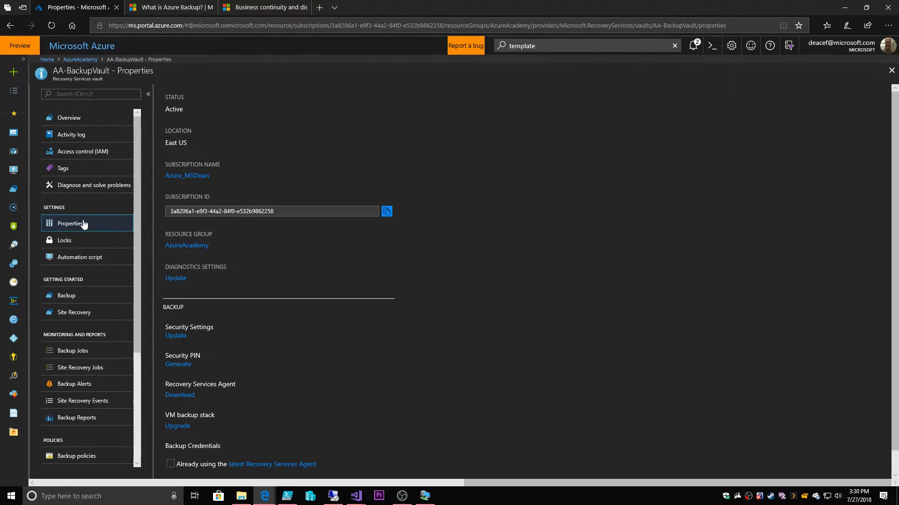
pyautogui.scroll(-1, 396, 241)
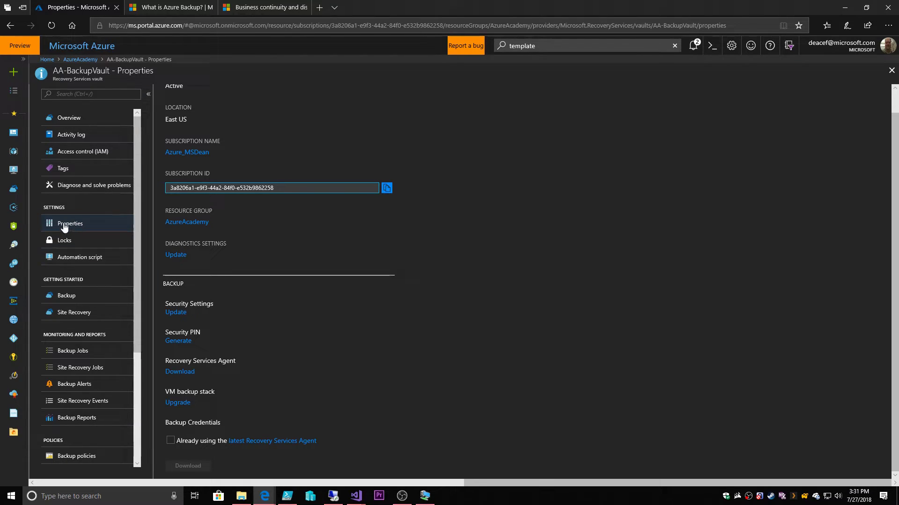
pyautogui.click(187, 371)
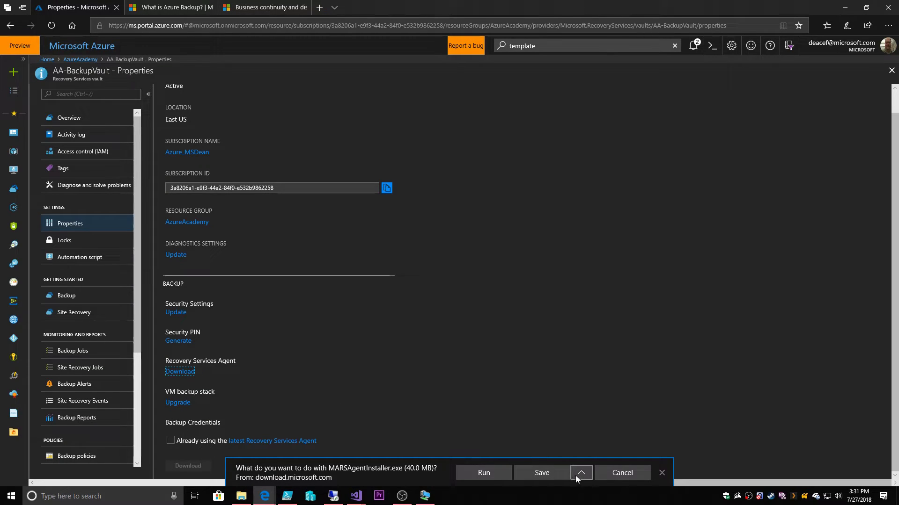
pyautogui.click(580, 474)
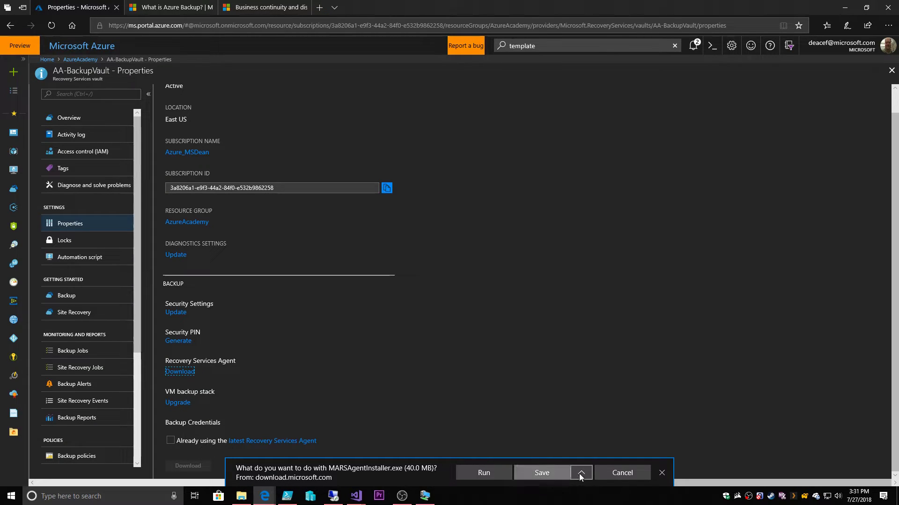
pyautogui.click(556, 454)
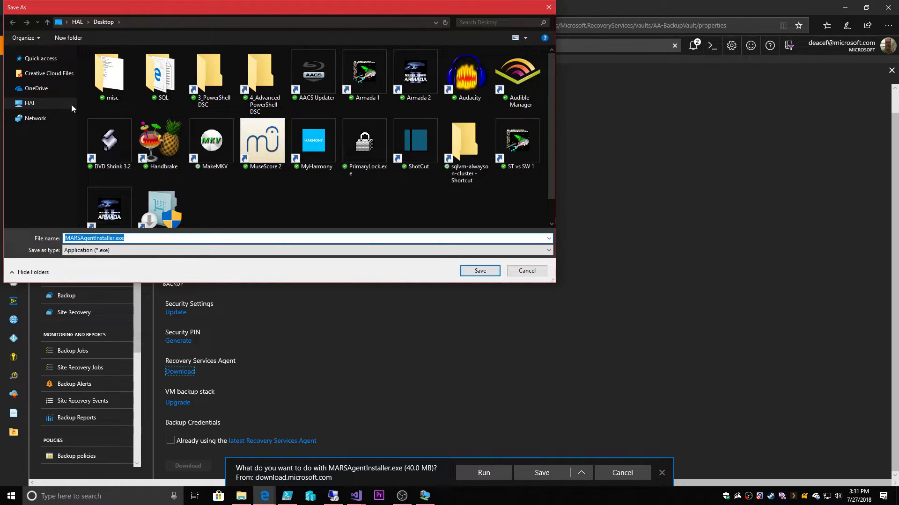
pyautogui.click(35, 88)
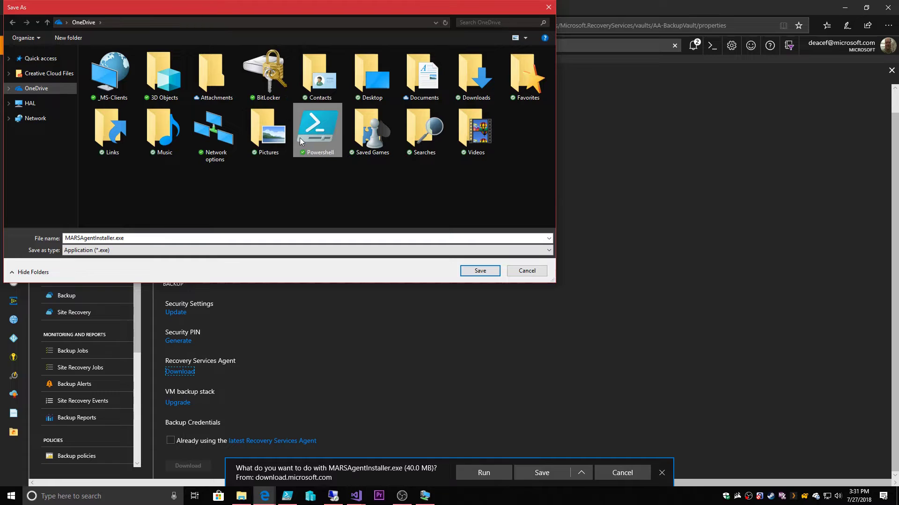
pyautogui.doubleClick(299, 138)
pyautogui.click(175, 82)
pyautogui.doubleClick(174, 82)
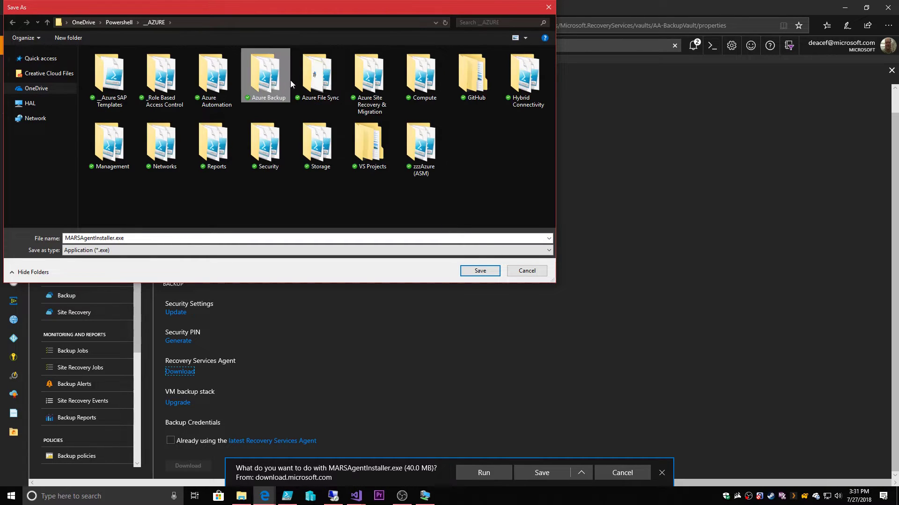
pyautogui.doubleClick(276, 80)
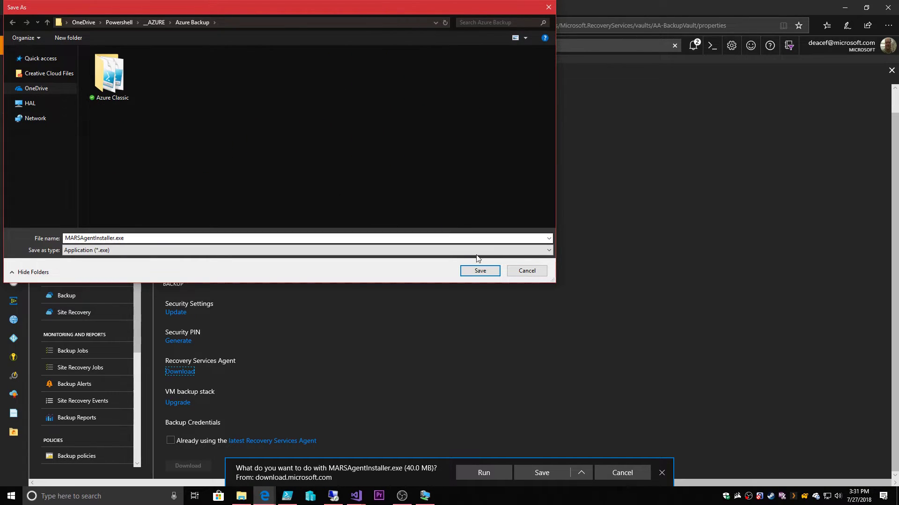
pyautogui.click(479, 272)
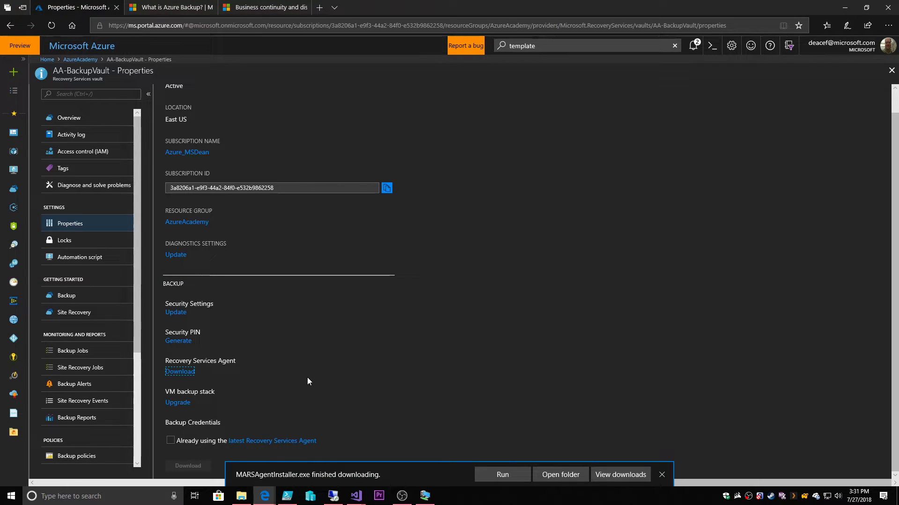
# Step: Confirm the latest Recovery Services Agent is already in use and save the vault's backup credentials file in the Azure Backup folder
pyautogui.click(171, 441)
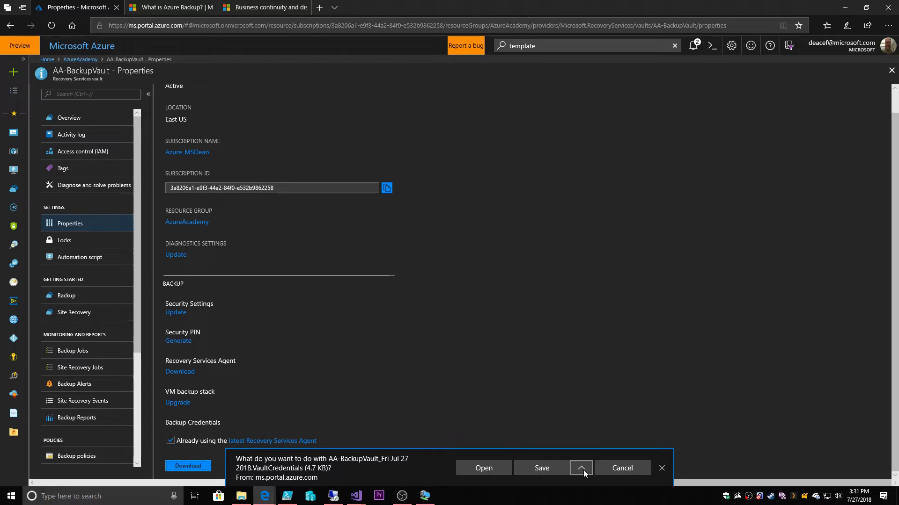
pyautogui.click(582, 470)
pyautogui.click(568, 456)
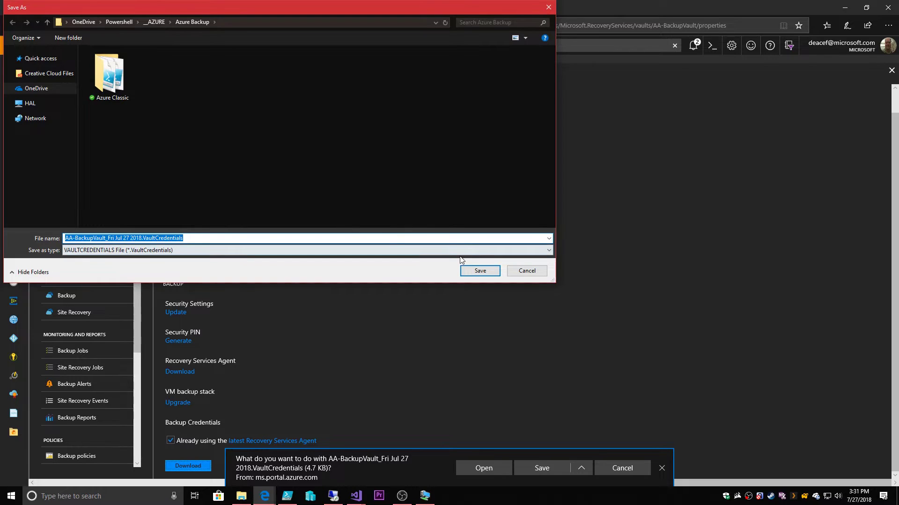
pyautogui.click(479, 271)
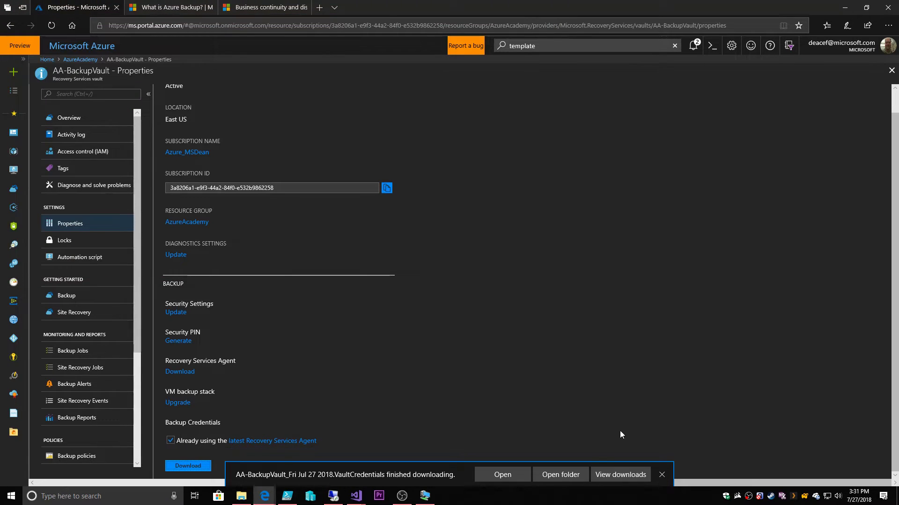
pyautogui.click(621, 475)
pyautogui.click(883, 68)
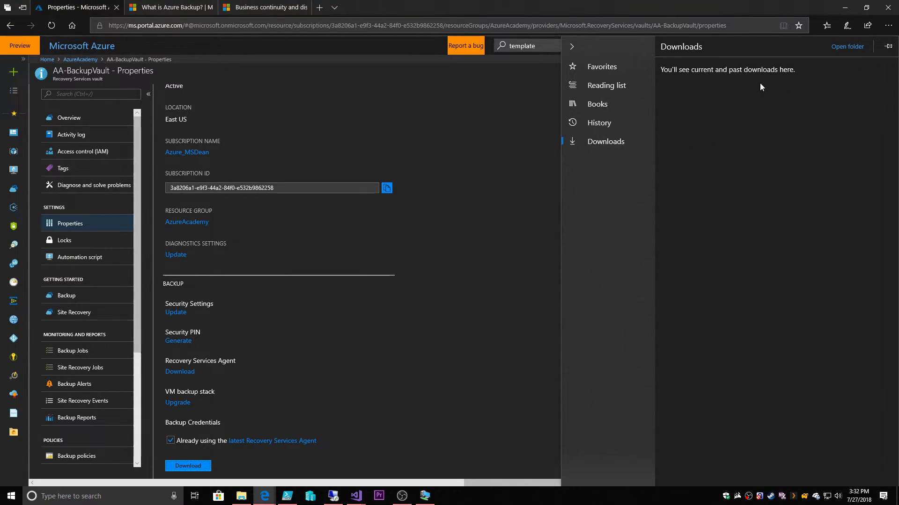
pyautogui.click(517, 148)
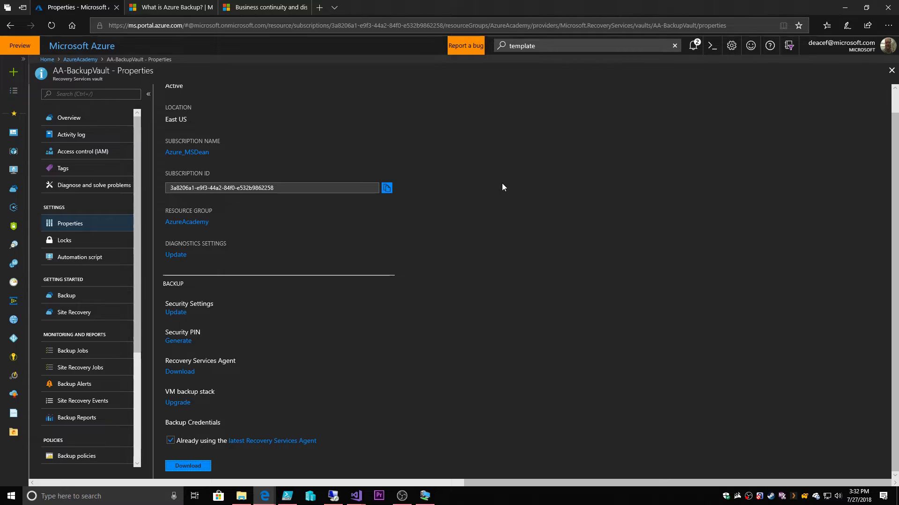
# Step: Switch to the Azure Backup folder in File Explorer and locate the downloaded agent installer and vault credentials file
pyautogui.click(242, 497)
pyautogui.click(428, 213)
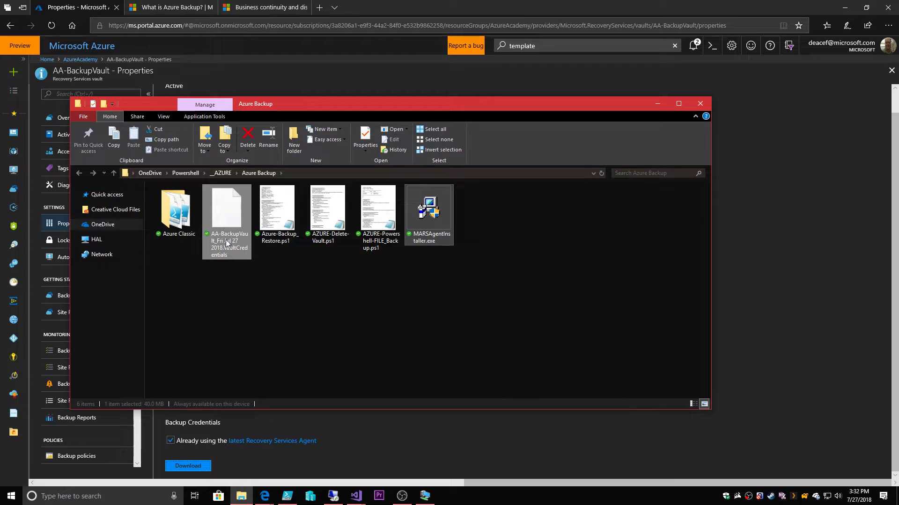
pyautogui.keyDown('ctrl'); pyautogui.click(229, 218); pyautogui.keyUp('ctrl')
pyautogui.click(303, 313)
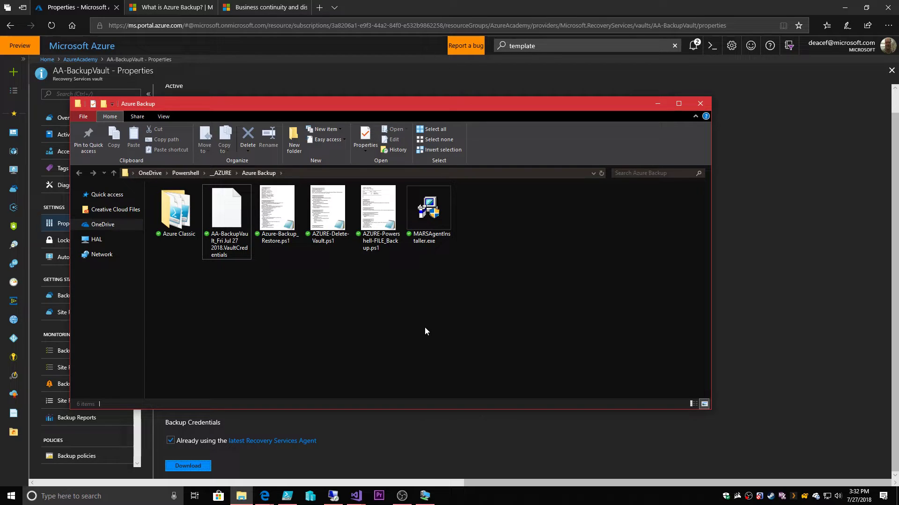
# Step: Run MARSAgentInstaller.exe and install the Microsoft Azure Recovery Services Agent with the default folders and proxy settings
pyautogui.click(429, 204)
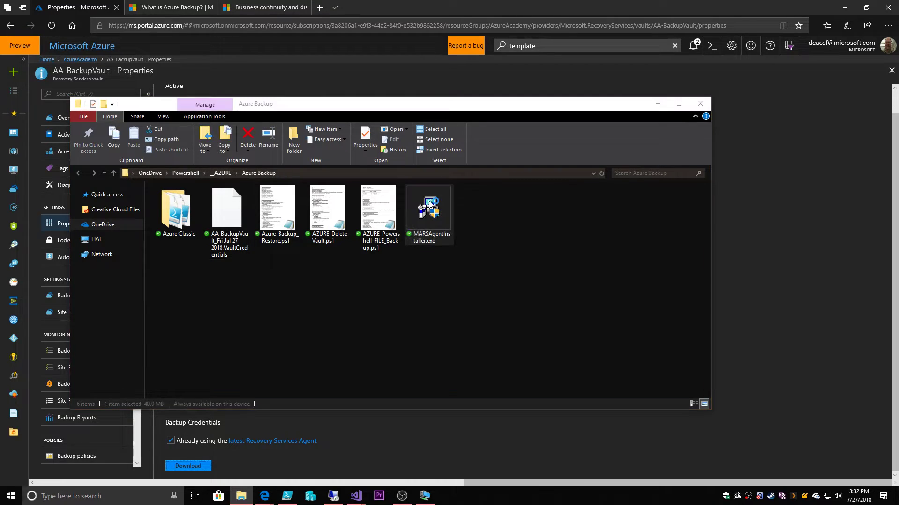
pyautogui.doubleClick(430, 204)
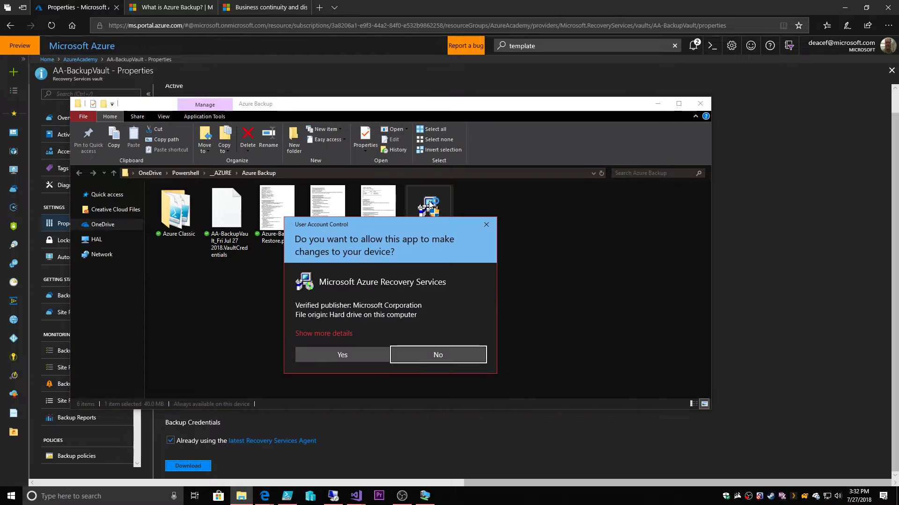
pyautogui.click(336, 353)
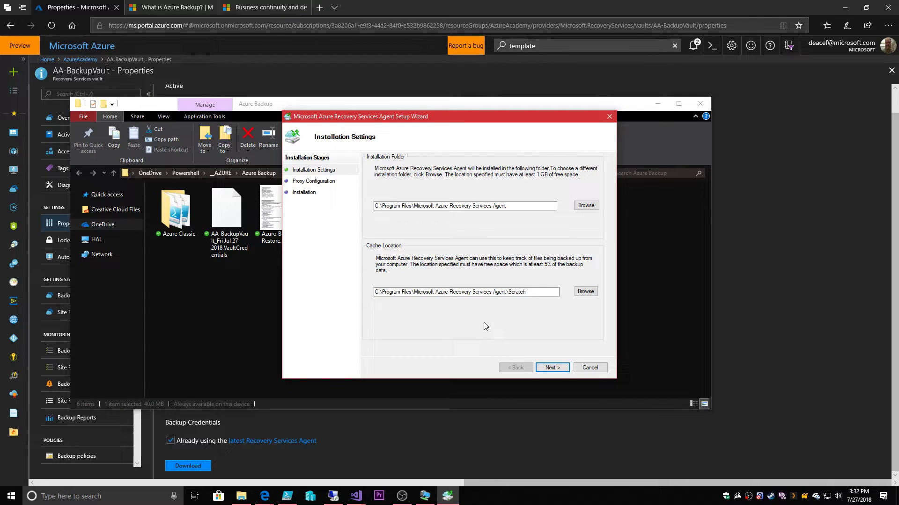
pyautogui.click(553, 368)
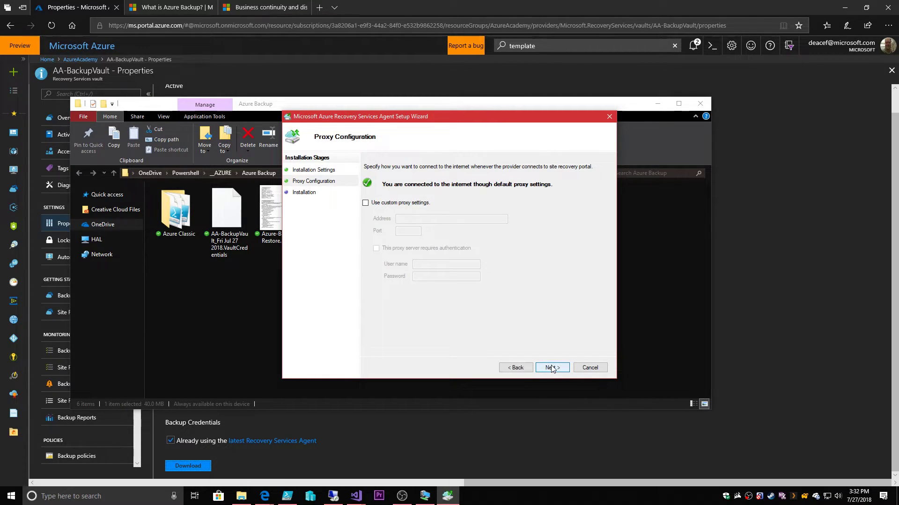
pyautogui.click(552, 368)
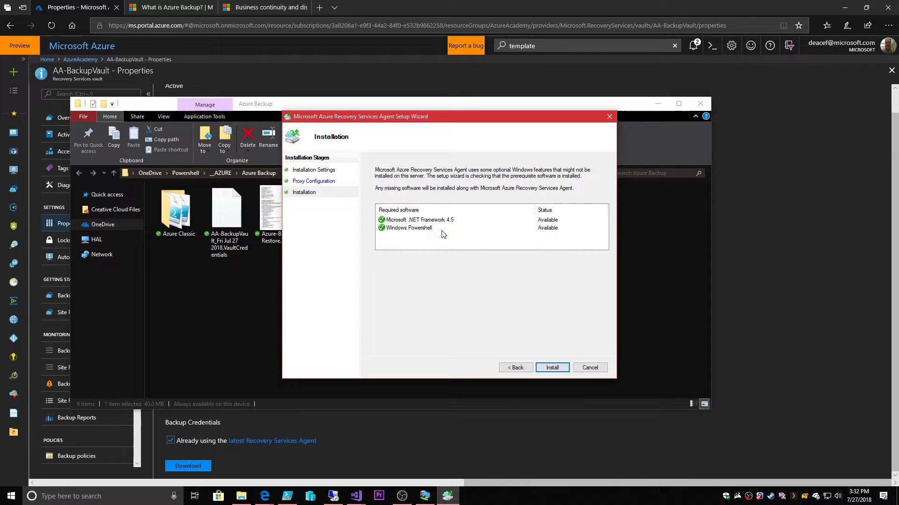
pyautogui.click(548, 368)
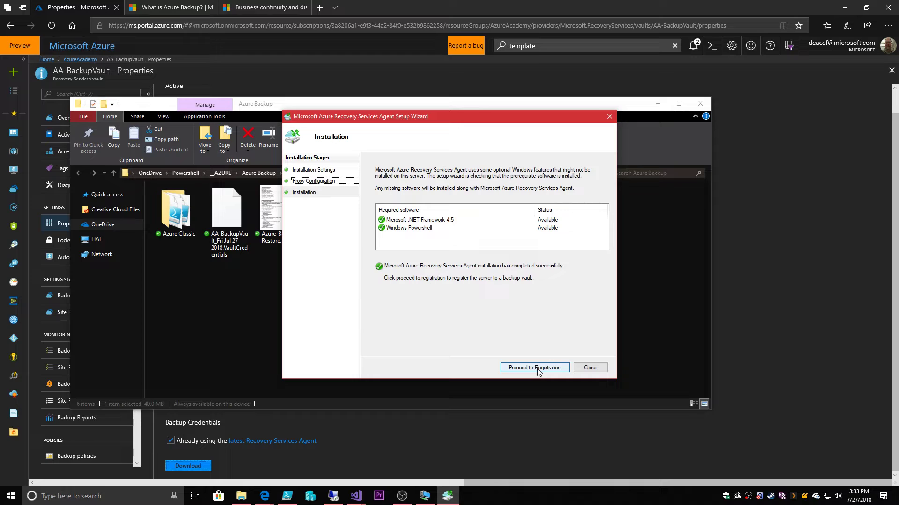
# Step: Proceed to server registration and identify the vault with the AA-BackupVault credentials file from OneDrive\Powershell\__AZURE\Azure Backup
pyautogui.click(537, 368)
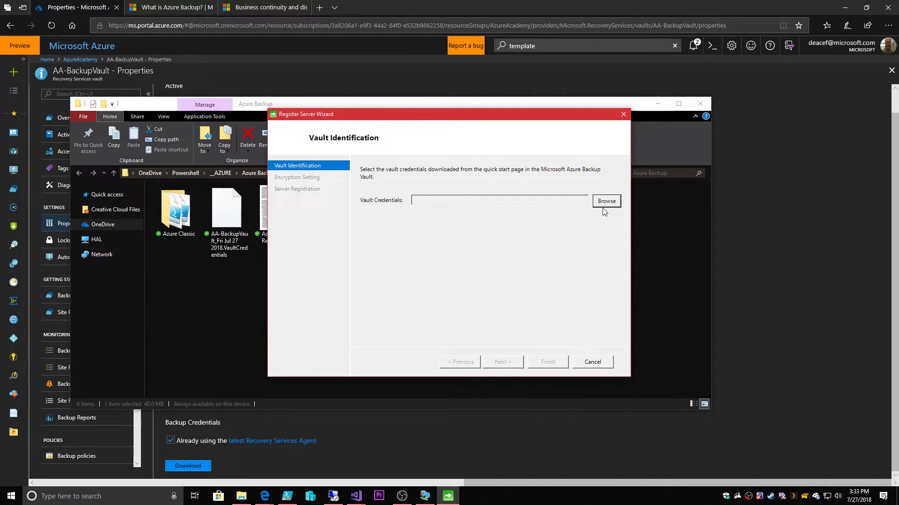
pyautogui.click(607, 202)
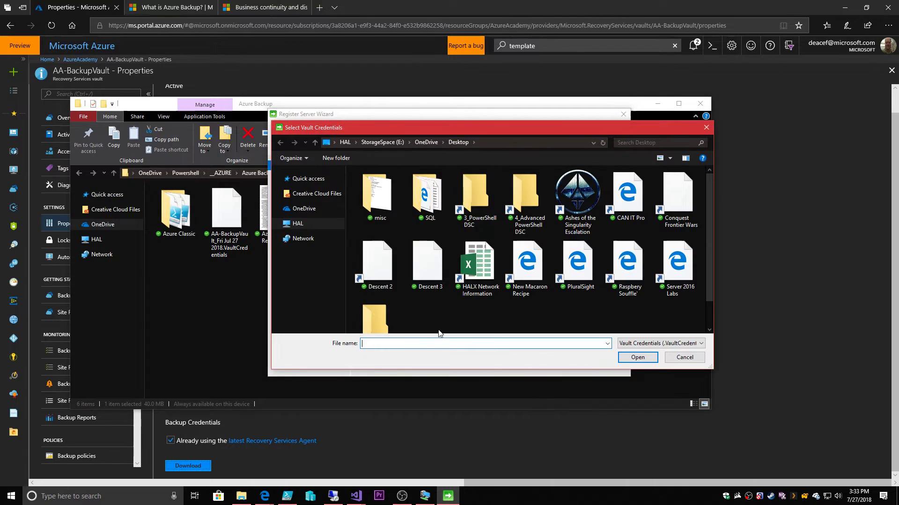
pyautogui.click(302, 209)
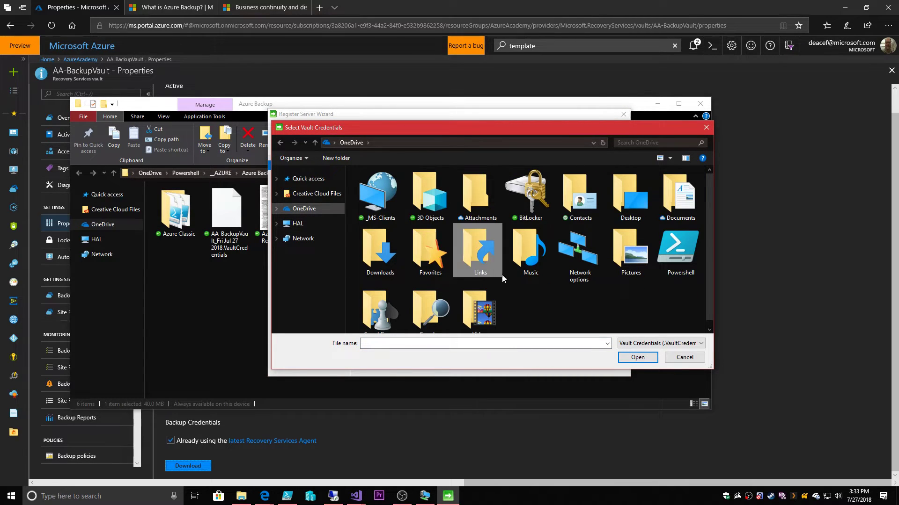
pyautogui.doubleClick(665, 261)
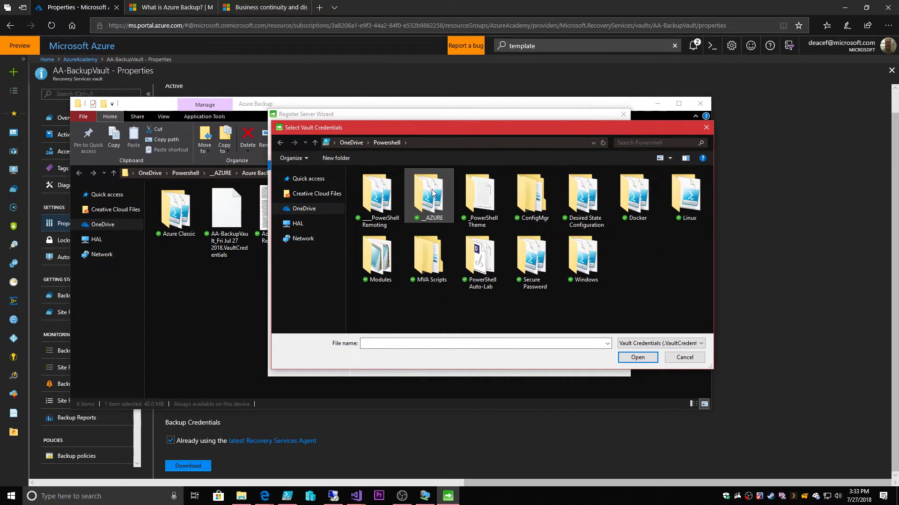
pyautogui.doubleClick(429, 194)
pyautogui.doubleClick(528, 196)
pyautogui.doubleClick(428, 201)
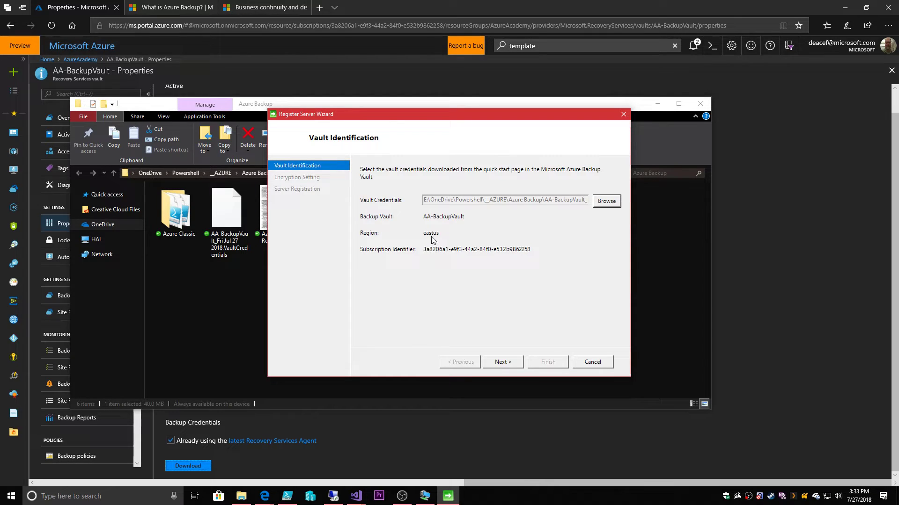
pyautogui.click(498, 361)
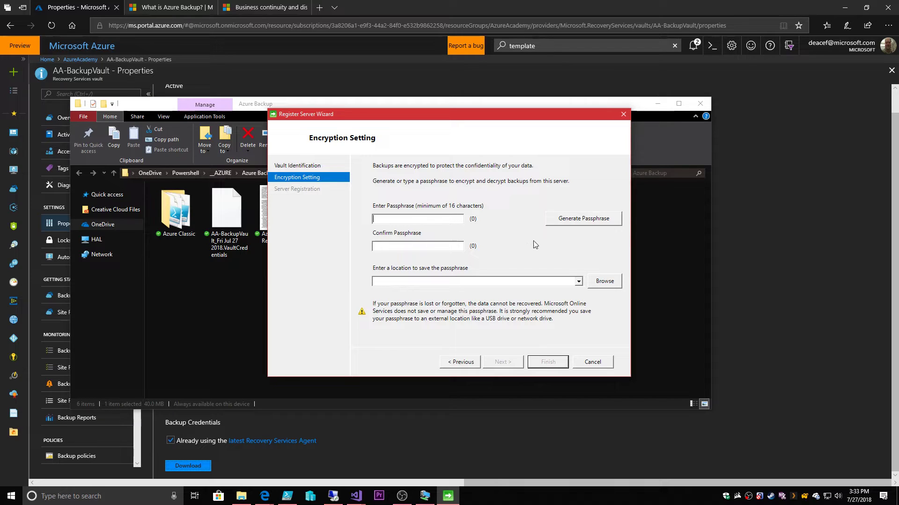
# Step: Generate an encryption passphrase, save it to OneDrive\Powershell\__AZURE\Azure Backup, and start registering the server
pyautogui.click(575, 222)
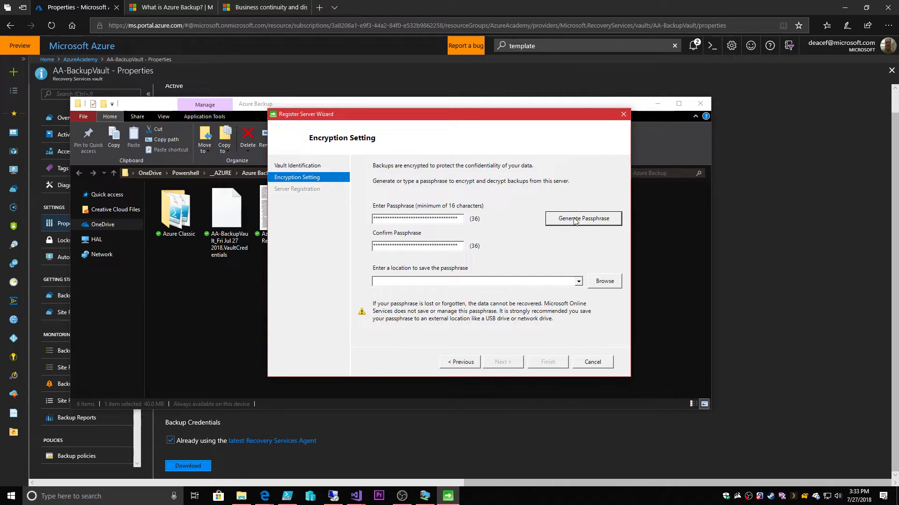
pyautogui.click(604, 283)
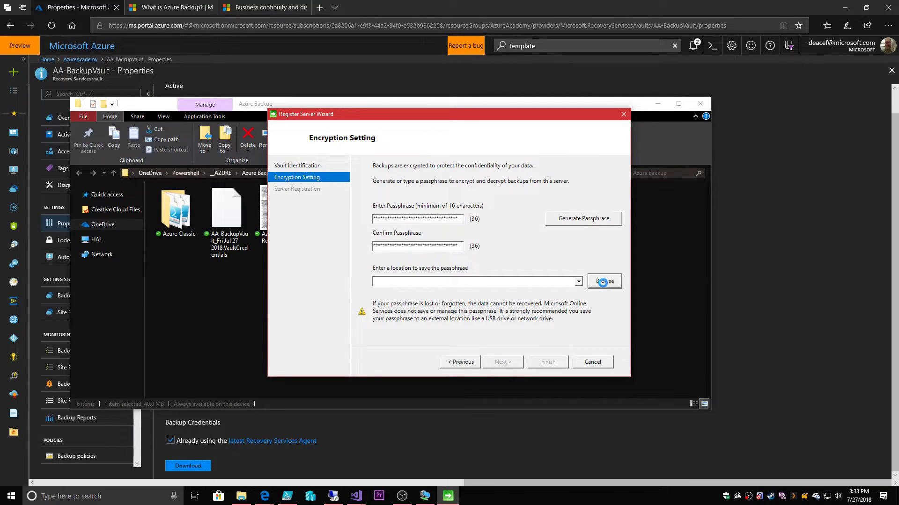
pyautogui.doubleClick(413, 231)
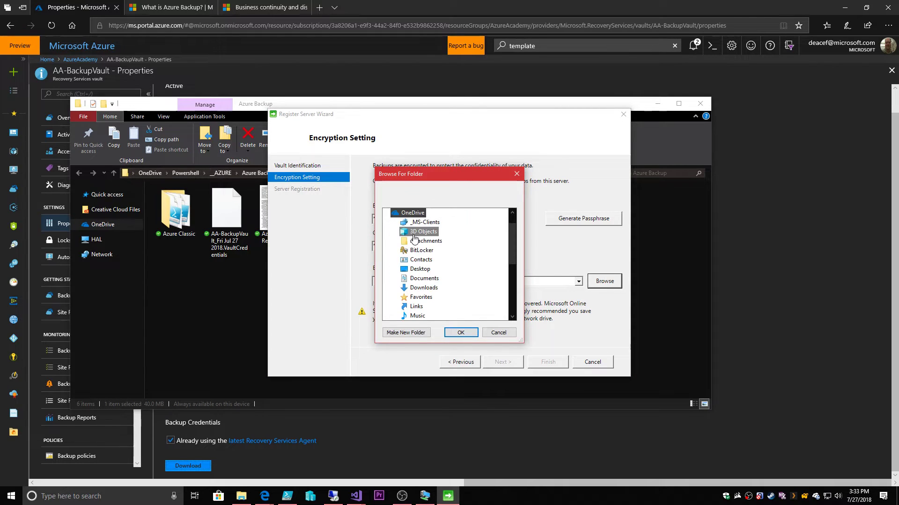
pyautogui.scroll(-3, 411, 248)
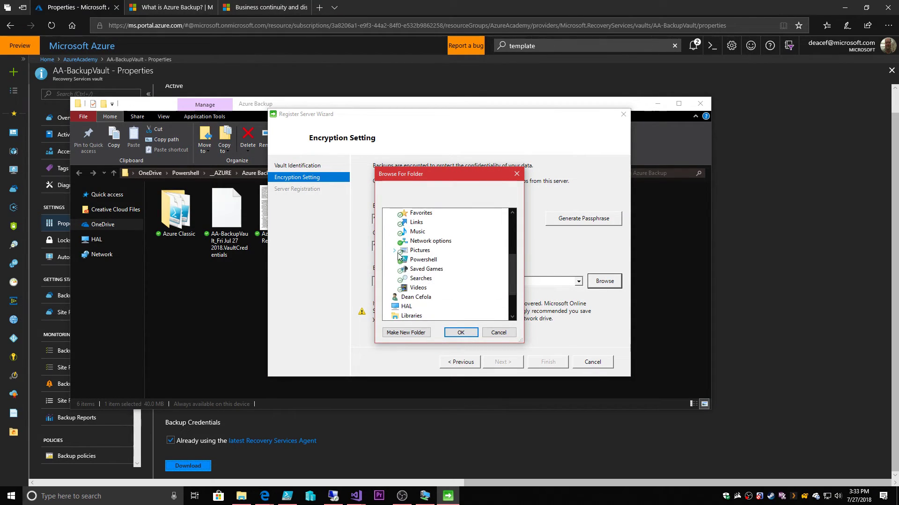
pyautogui.doubleClick(405, 261)
pyautogui.doubleClick(424, 234)
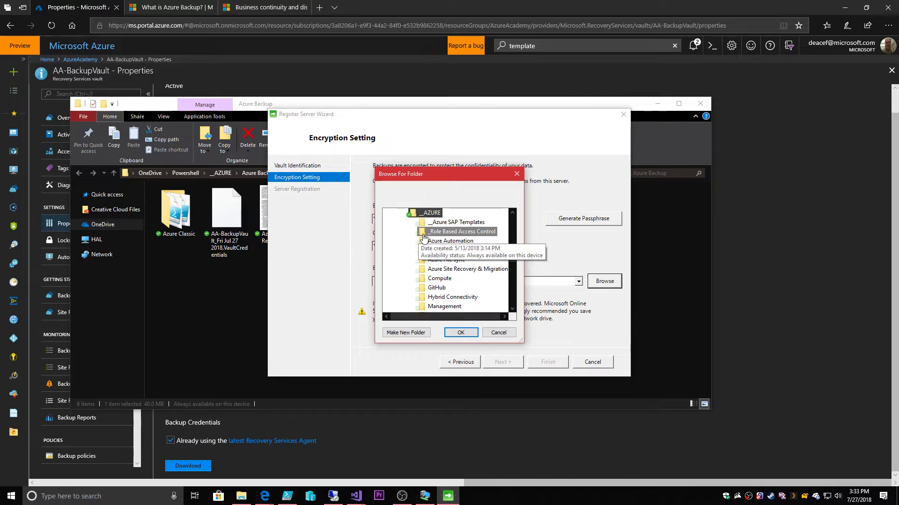
pyautogui.click(440, 250)
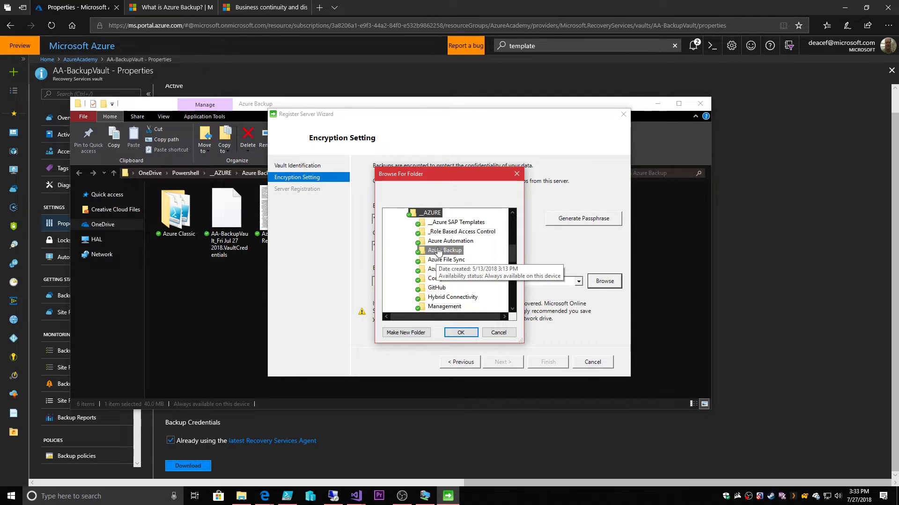
pyautogui.click(461, 333)
pyautogui.click(548, 362)
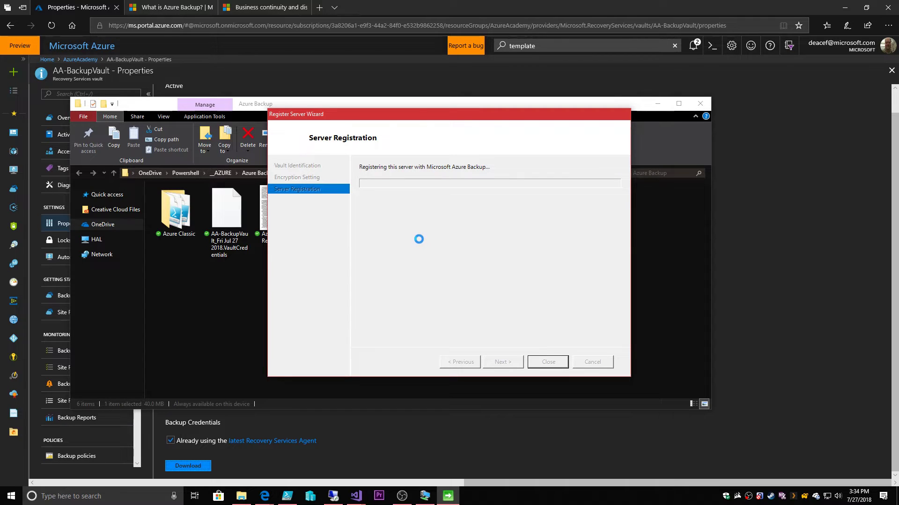
# Step: Open the Azure Backup documentation article on backing up Windows Server files and folders
pyautogui.click(182, 9)
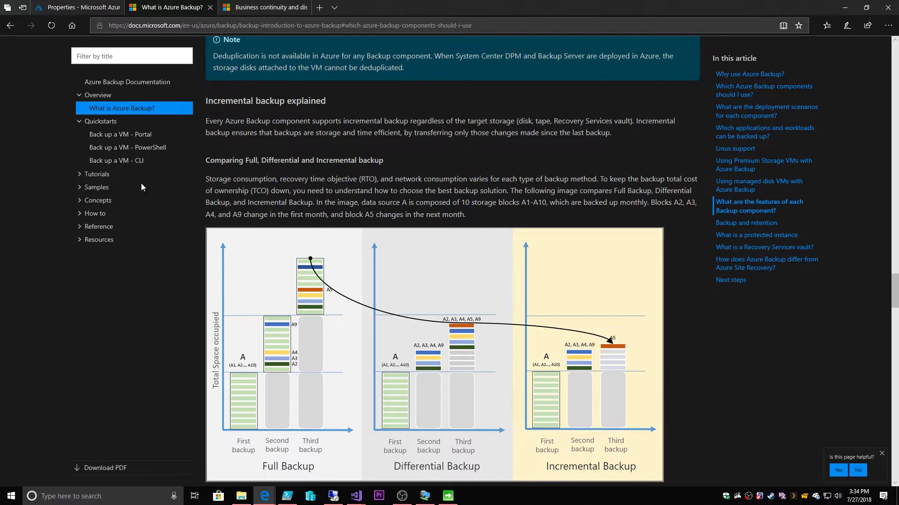
pyautogui.click(80, 213)
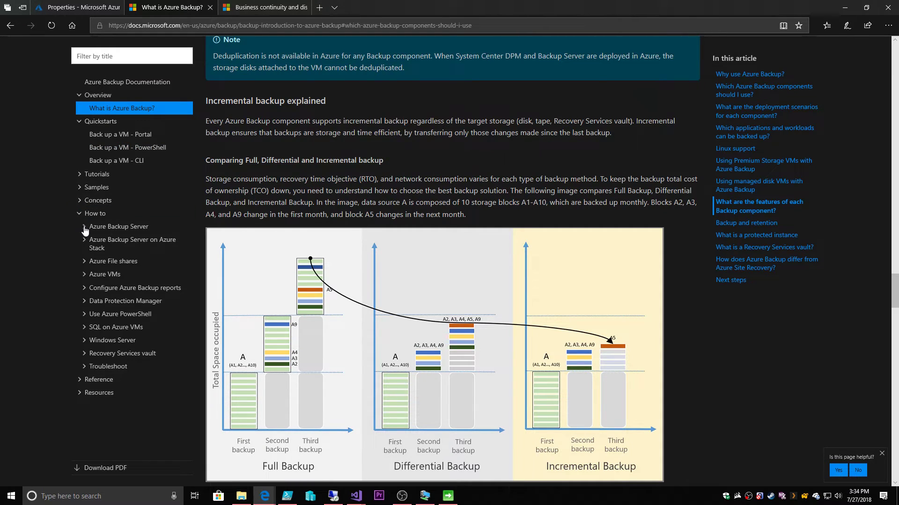
pyautogui.click(84, 342)
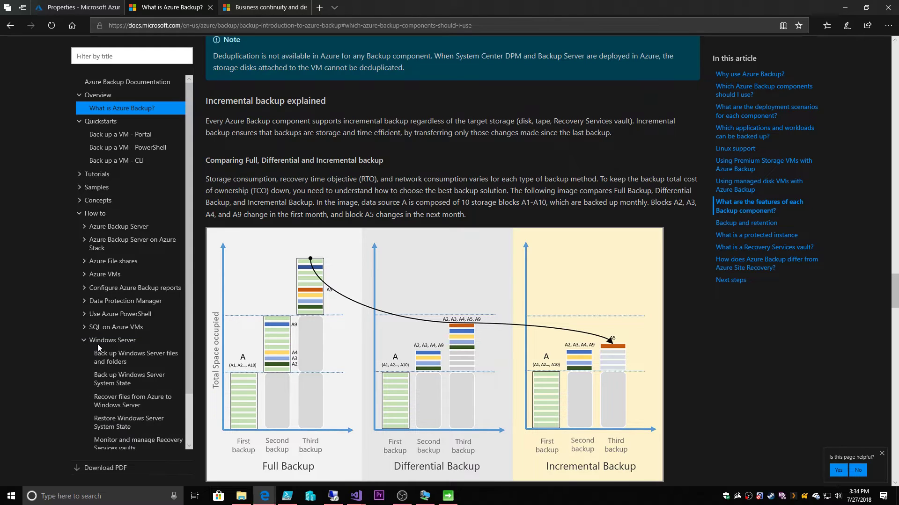
pyautogui.click(117, 355)
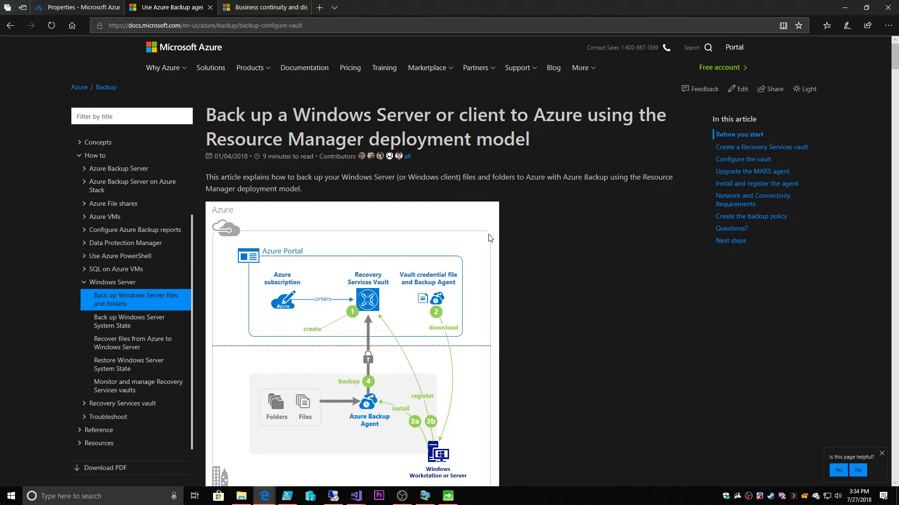
# Step: Examine the article's vault and agent setup instructions and the URLs to allow under Network and Connectivity Requirements
pyautogui.scroll(-2, 593, 226)
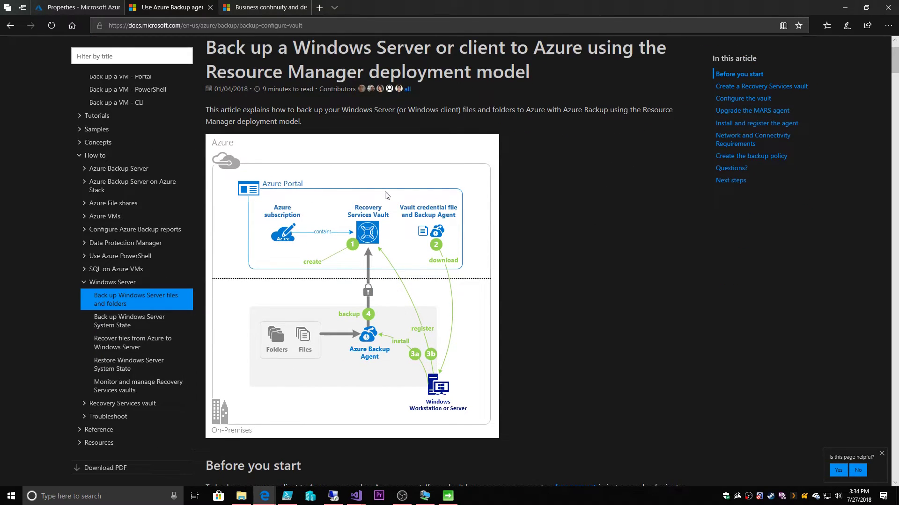
pyautogui.scroll(-6, 477, 353)
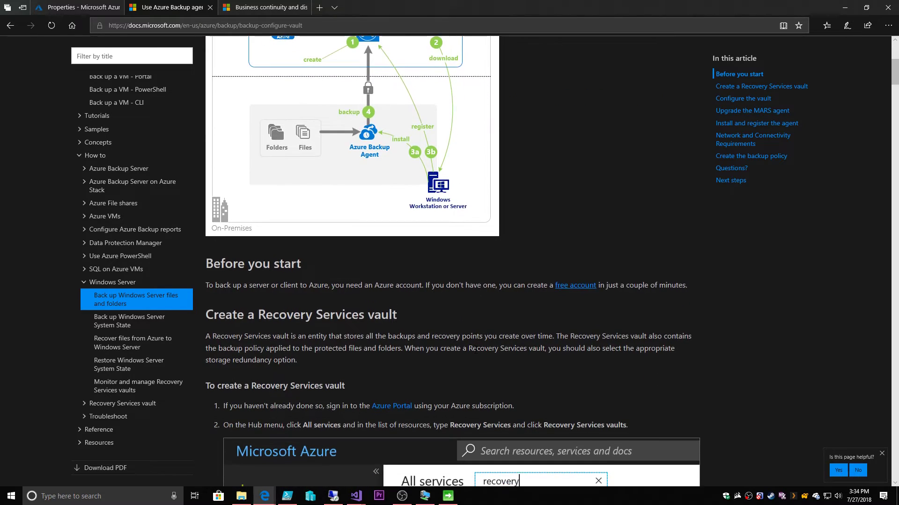
pyautogui.scroll(-15, 475, 350)
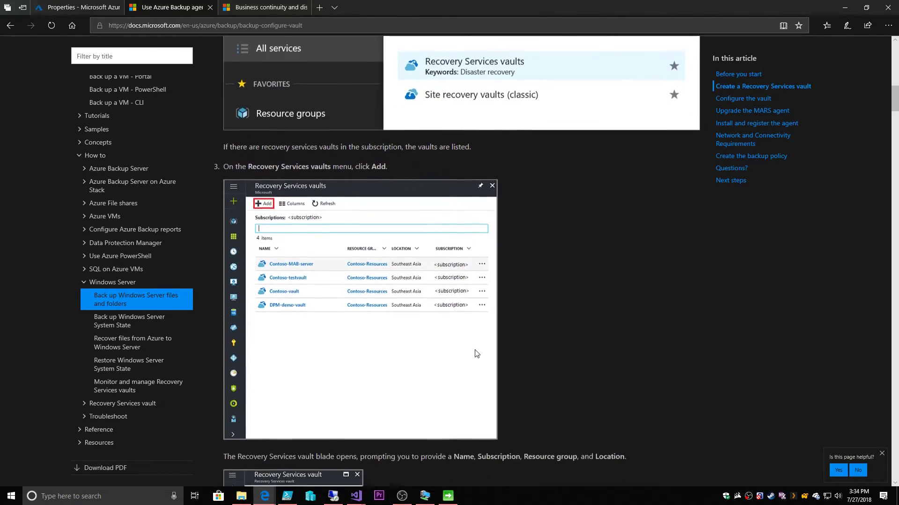
pyautogui.scroll(-20, 474, 349)
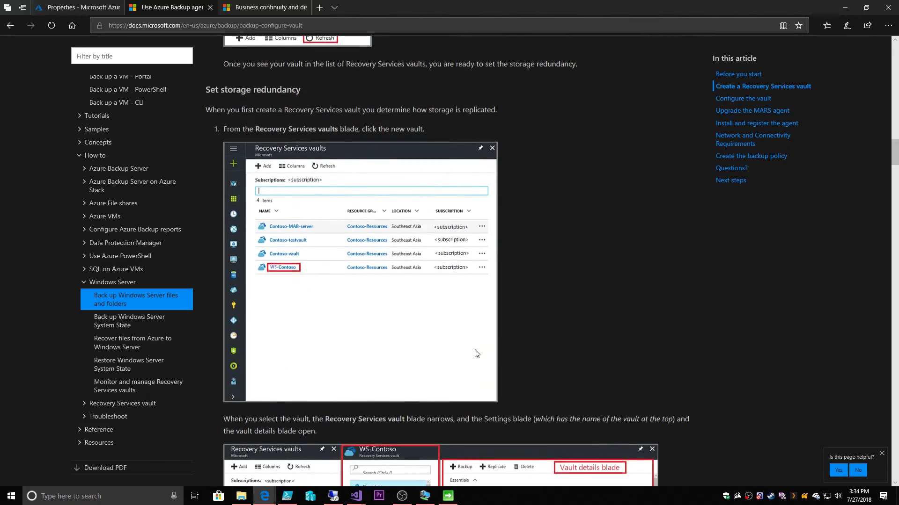
pyautogui.scroll(-20, 475, 353)
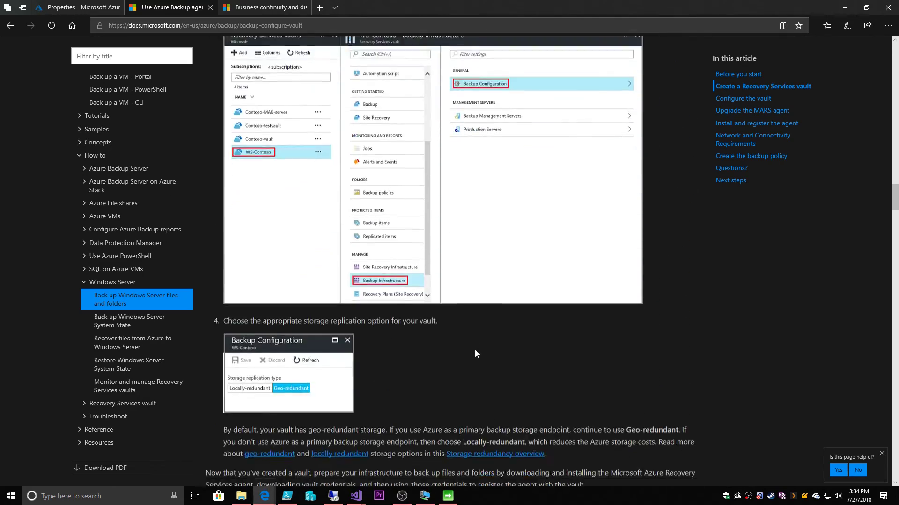
pyautogui.scroll(-20, 475, 354)
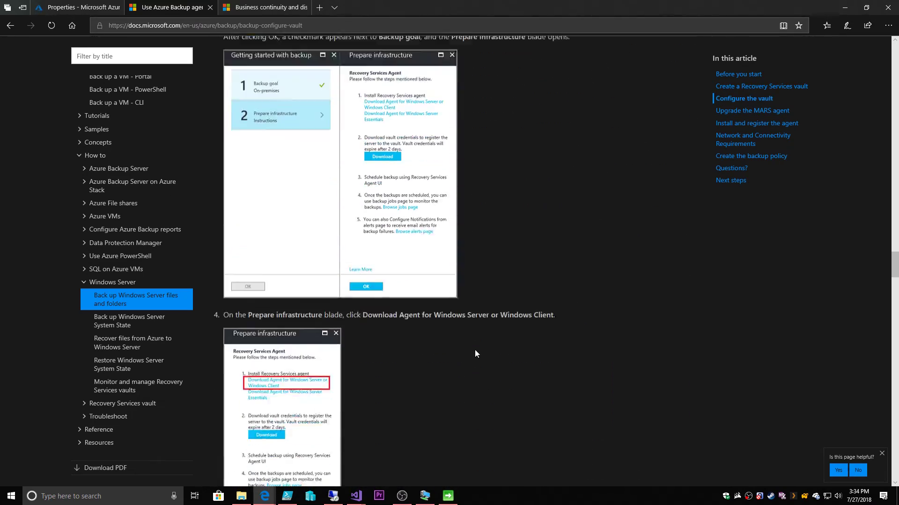
pyautogui.scroll(-20, 475, 349)
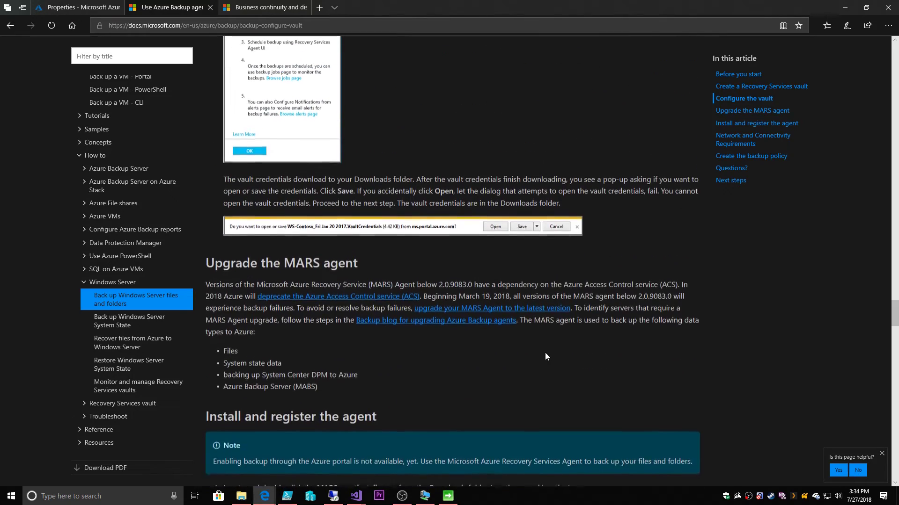
pyautogui.scroll(-7, 544, 353)
pyautogui.scroll(3, 544, 352)
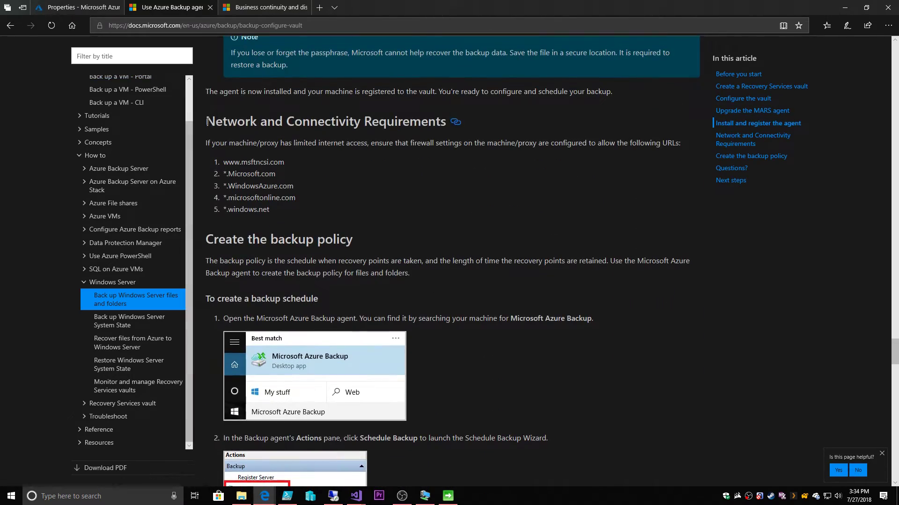
pyautogui.moveTo(207, 121); pyautogui.dragTo(461, 216)
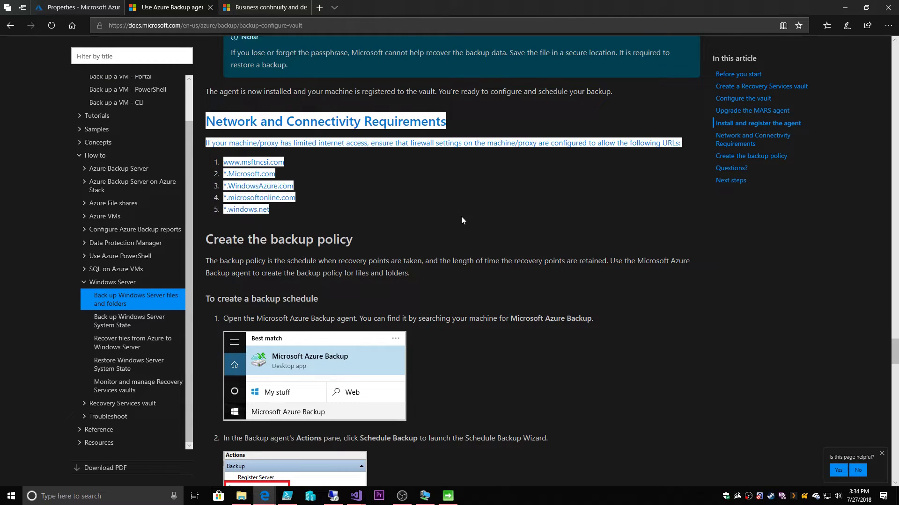
pyautogui.click(412, 200)
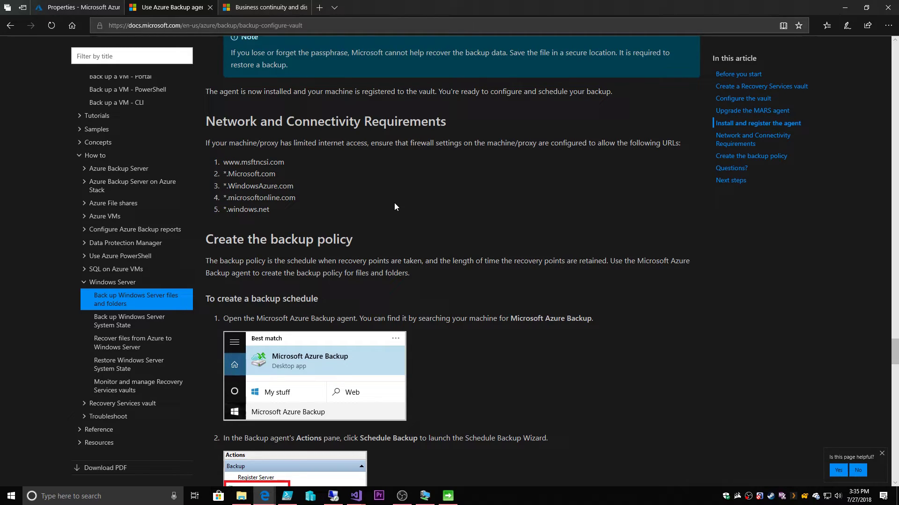
pyautogui.moveTo(303, 206); pyautogui.dragTo(224, 161)
pyautogui.click(360, 202)
pyautogui.moveTo(288, 207); pyautogui.dragTo(224, 162)
pyautogui.click(343, 192)
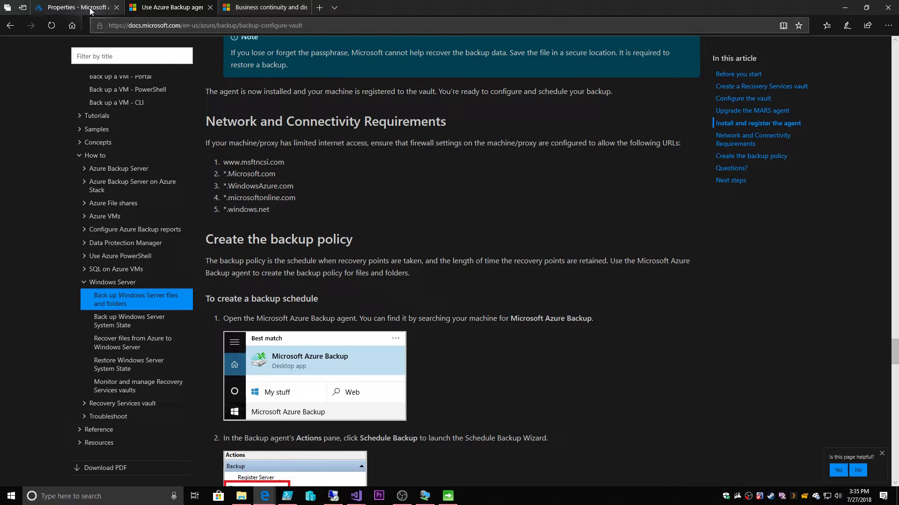
# Step: Return to the Register Server Wizard, close it with the Recovery Services Agent set to launch, and widen the agent's main pane
pyautogui.click(114, 9)
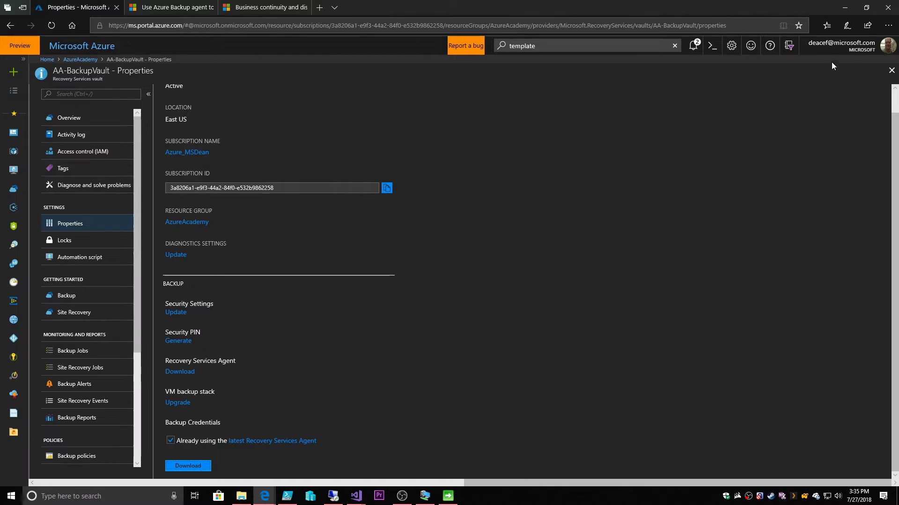
pyautogui.click(845, 8)
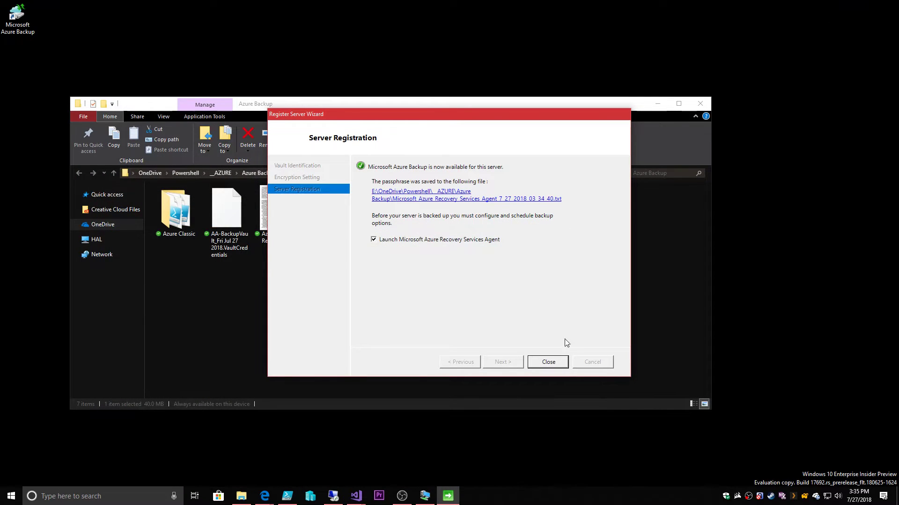
pyautogui.click(548, 361)
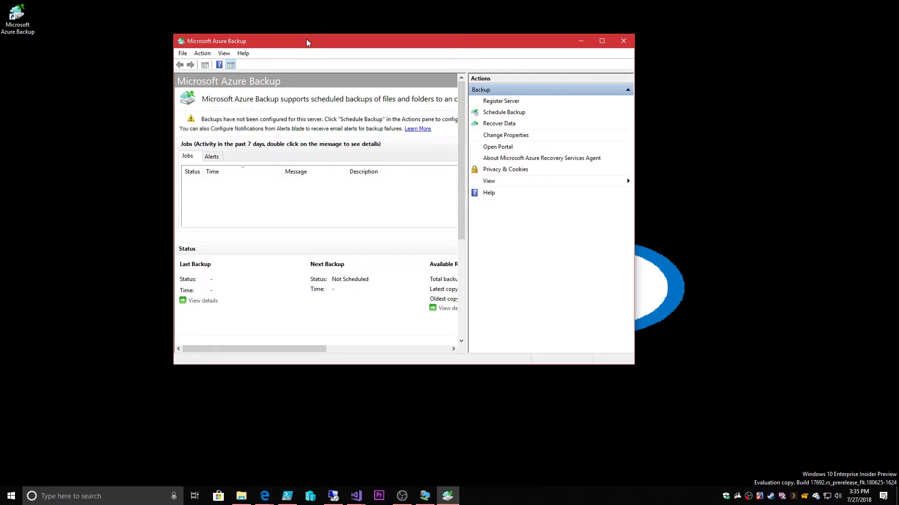
pyautogui.moveTo(467, 126); pyautogui.dragTo(552, 126)
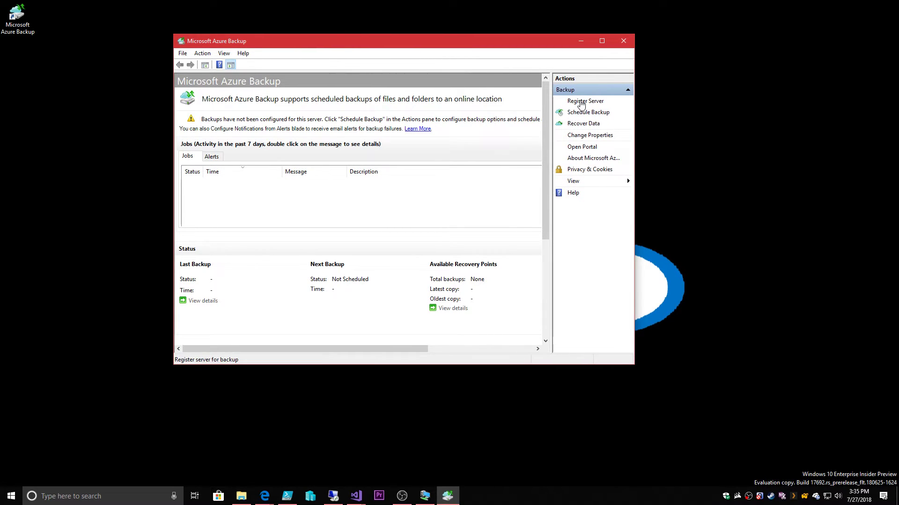
# Step: Start scheduling a backup and add the C:\temp folder as the item to back up
pyautogui.click(579, 115)
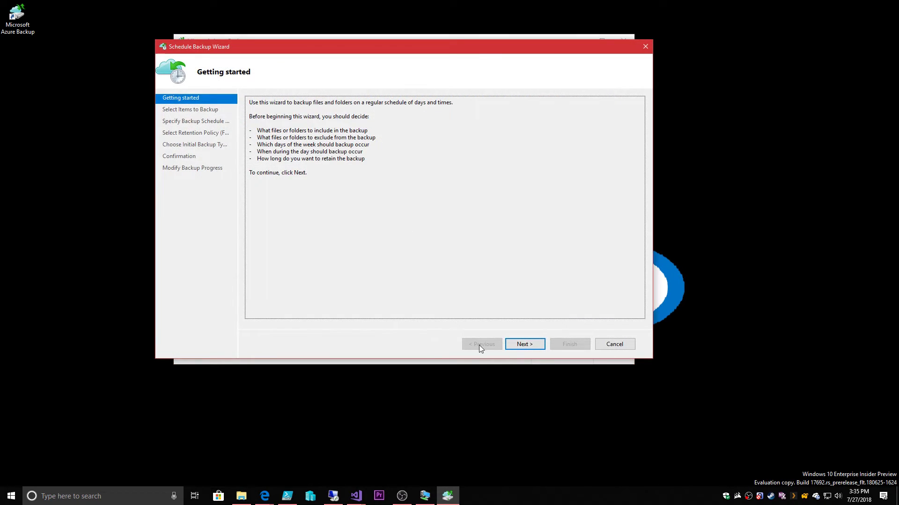
pyautogui.click(531, 343)
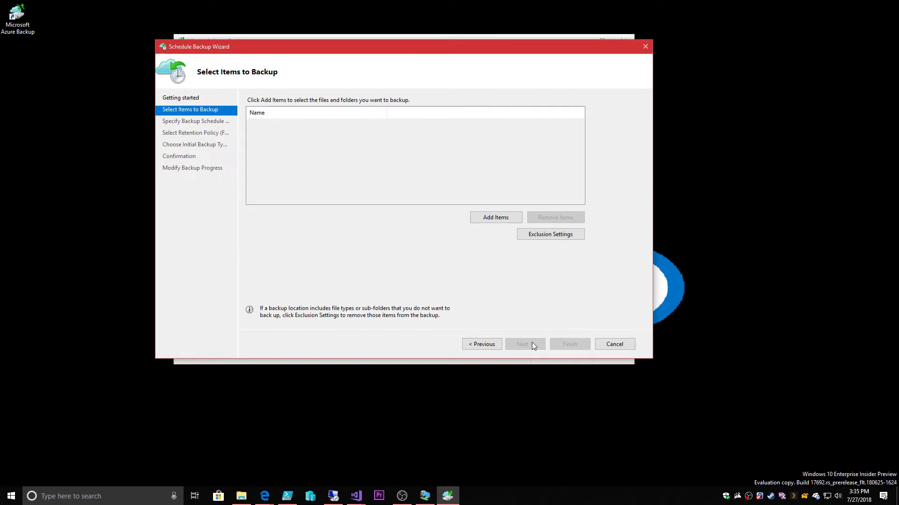
pyautogui.click(496, 218)
pyautogui.click(288, 156)
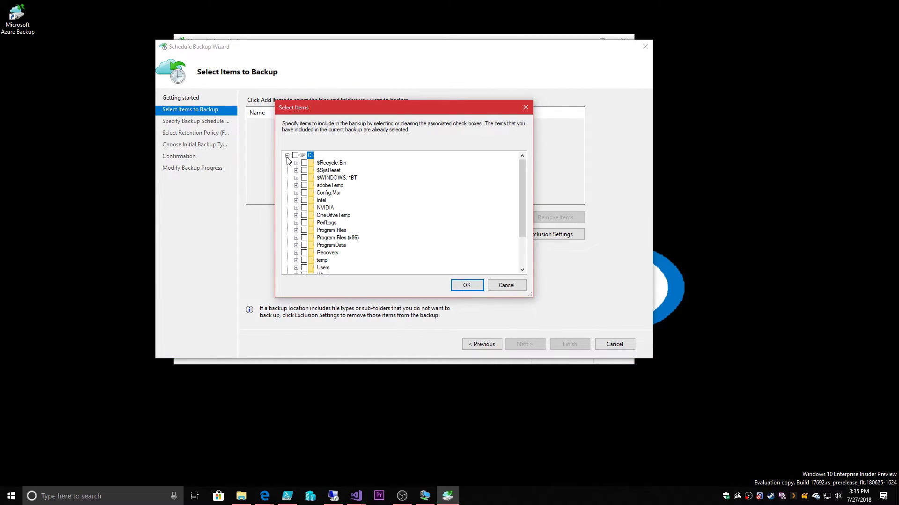
pyautogui.click(304, 260)
pyautogui.click(467, 285)
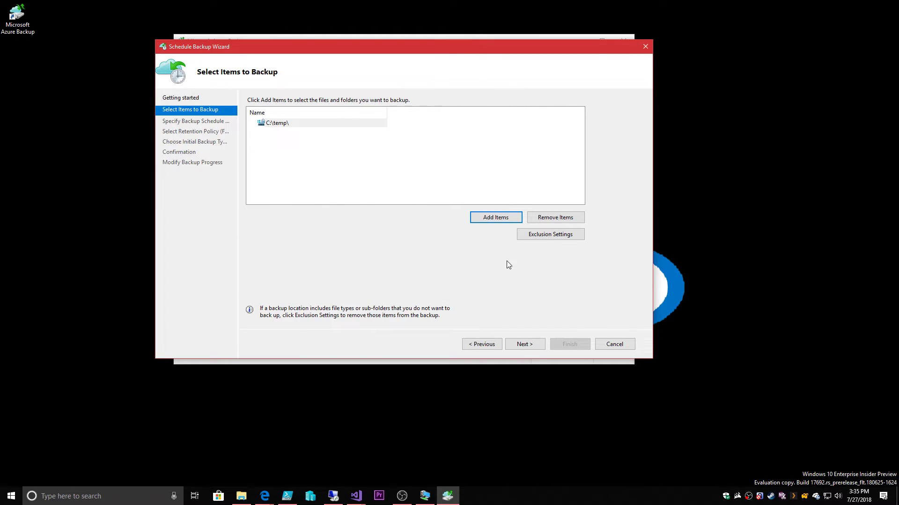
pyautogui.click(525, 344)
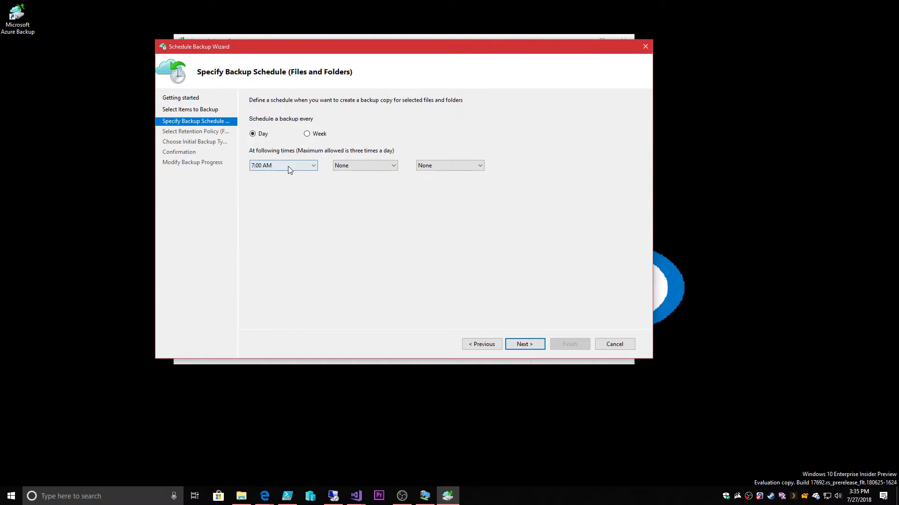
# Step: Set the daily backup times to 4:00 PM, 8:00 PM and 10:30 PM
pyautogui.click(302, 167)
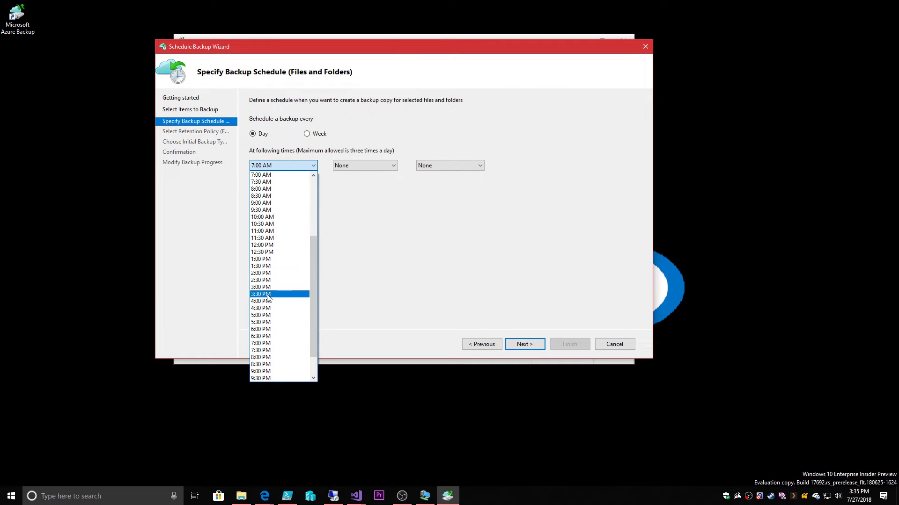
pyautogui.click(266, 302)
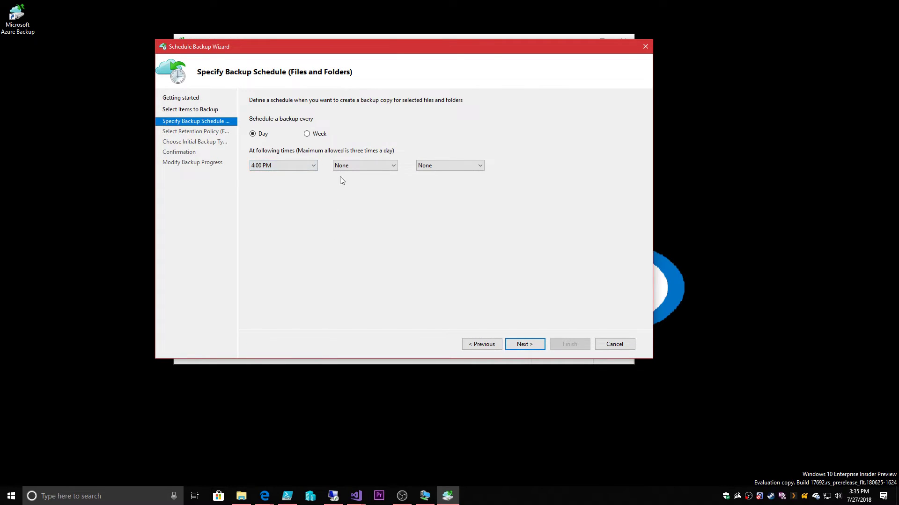
pyautogui.click(365, 166)
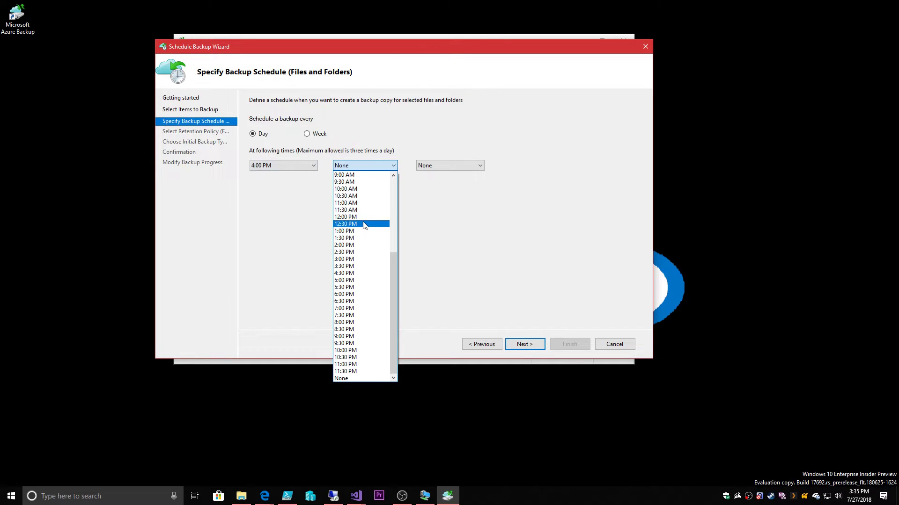
pyautogui.click(353, 322)
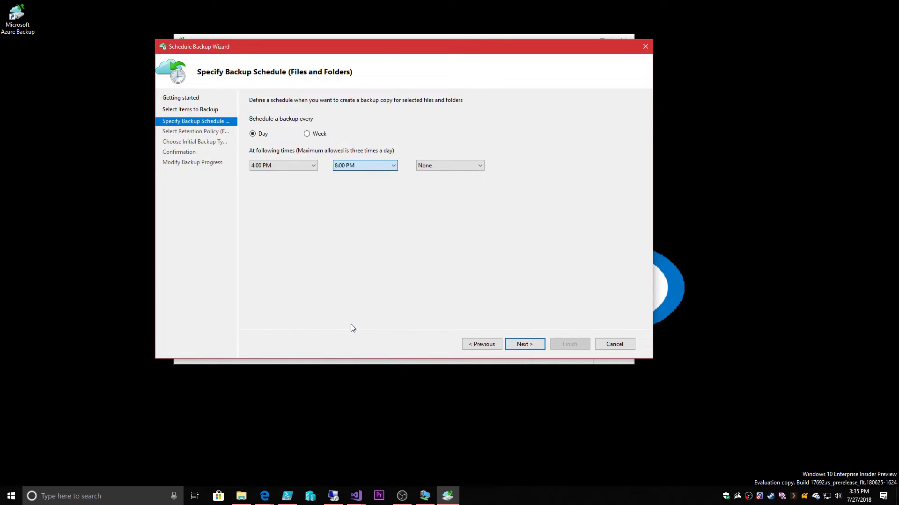
pyautogui.click(439, 166)
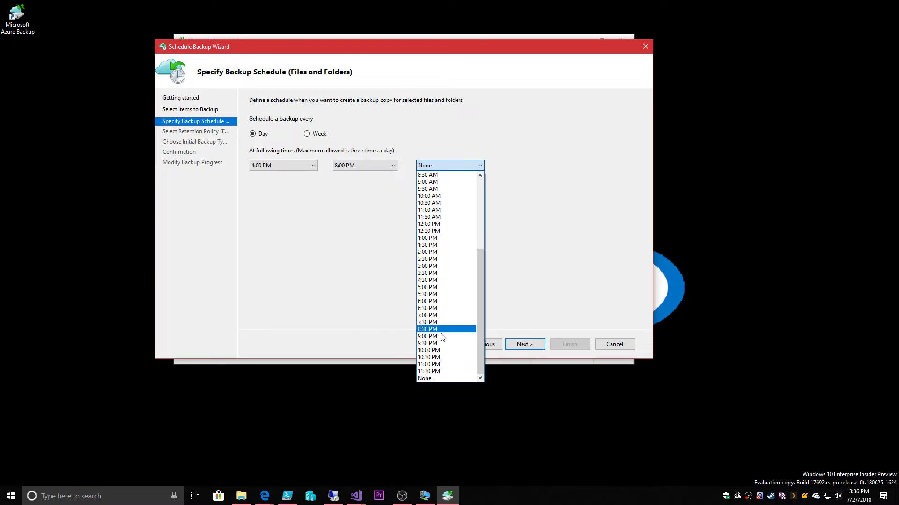
pyautogui.click(433, 357)
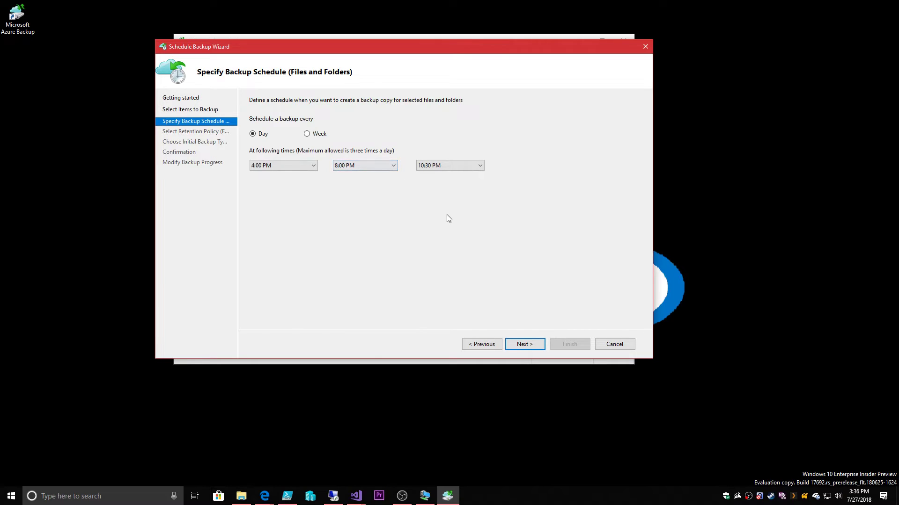
pyautogui.click(527, 347)
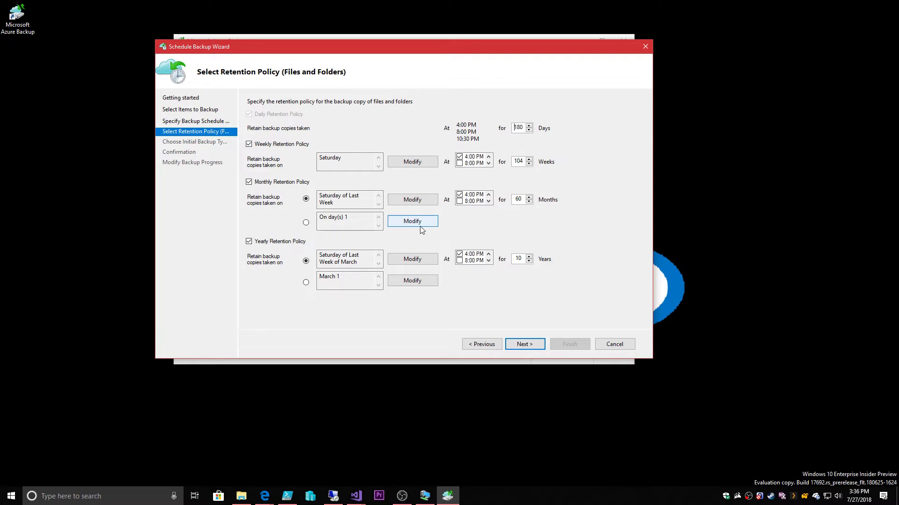
# Step: Accept the default retention policy and automatic initial backup over the network, and finish creating the backup schedule
pyautogui.click(523, 345)
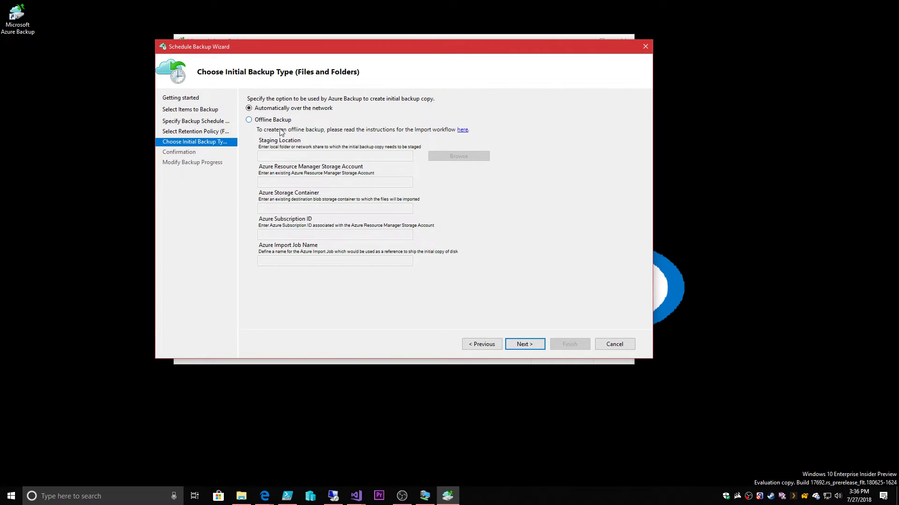
pyautogui.click(524, 345)
pyautogui.click(570, 344)
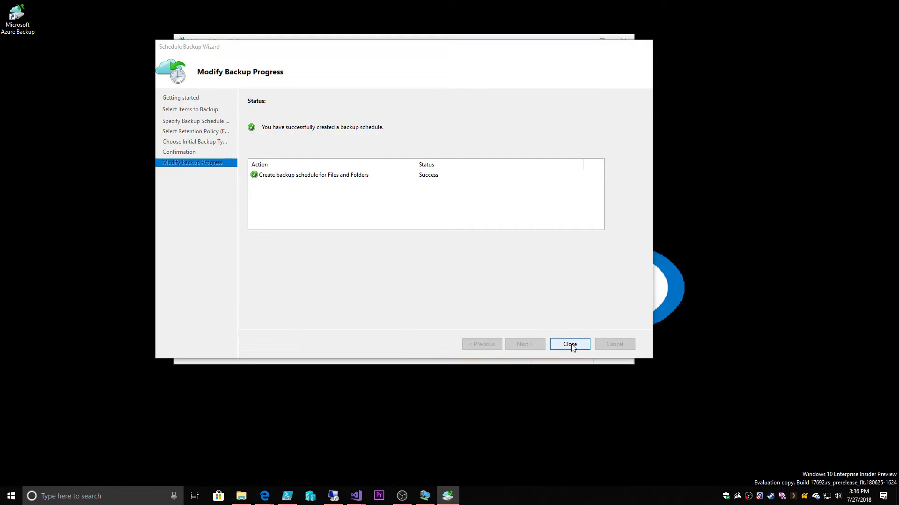
pyautogui.click(571, 344)
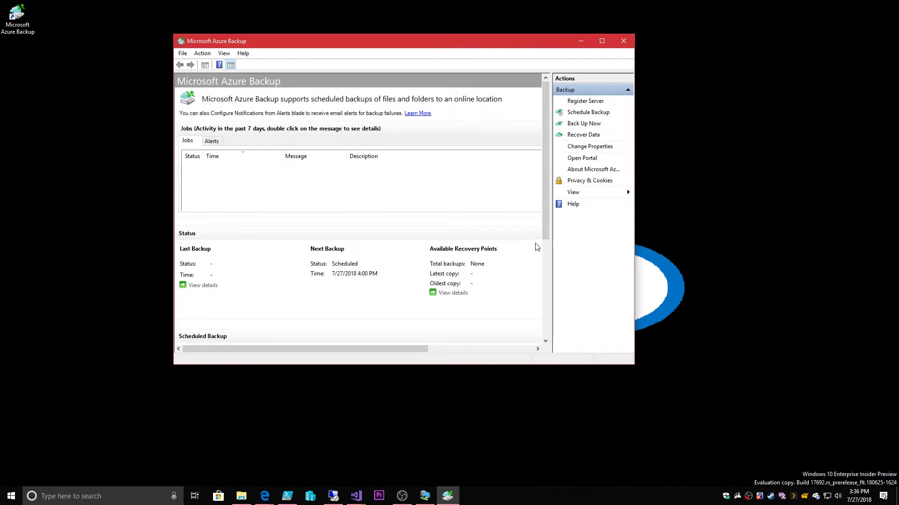
# Step: Run an immediate backup of the scheduled C:\temp folder and close the Back Up Now Wizard
pyautogui.click(576, 124)
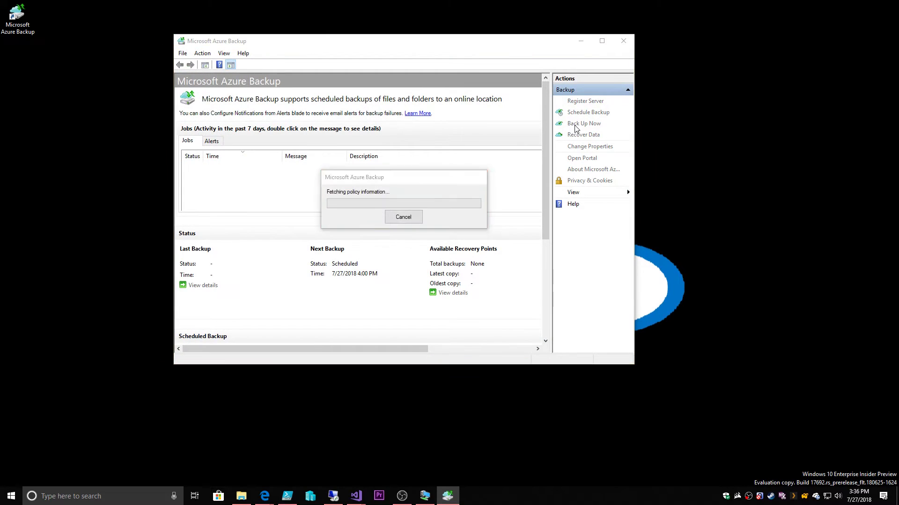
pyautogui.click(477, 316)
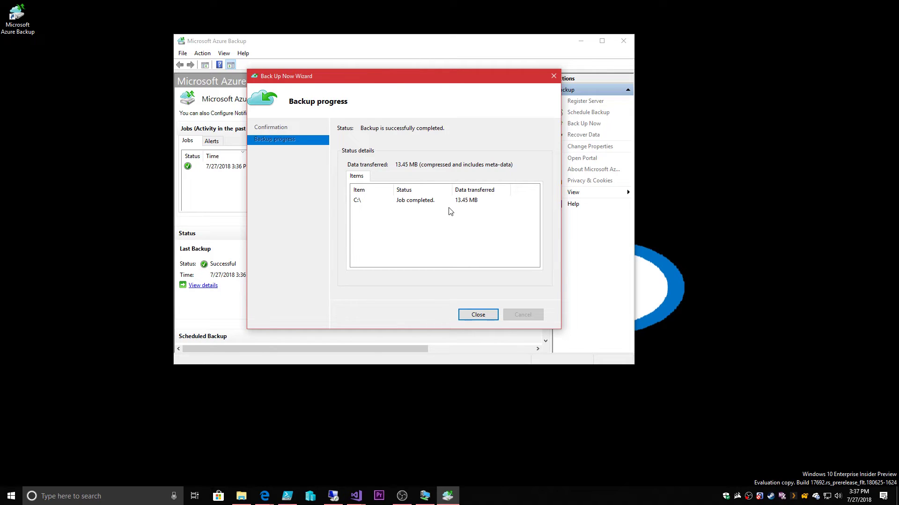
pyautogui.click(481, 318)
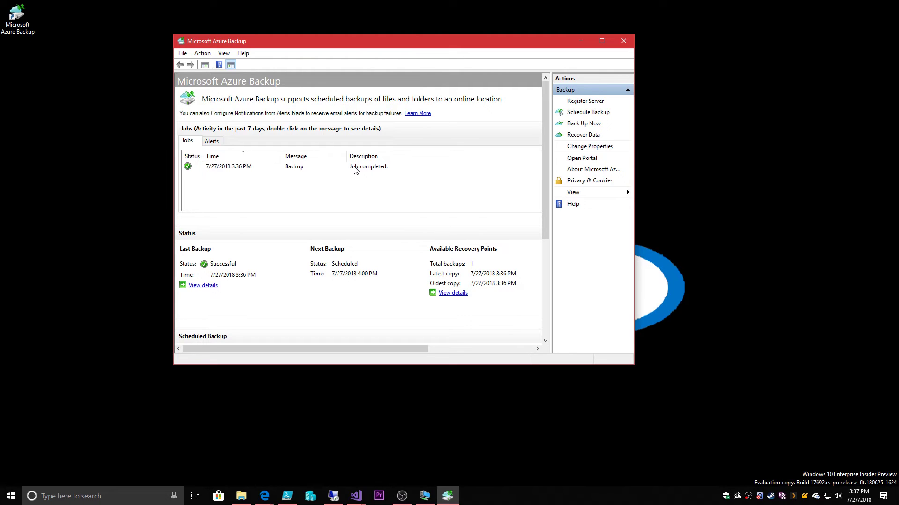
# Step: Switch to the Azure portal in Edge and check AA-BackupVault's backup items of the Azure Backup Agent type
pyautogui.click(264, 496)
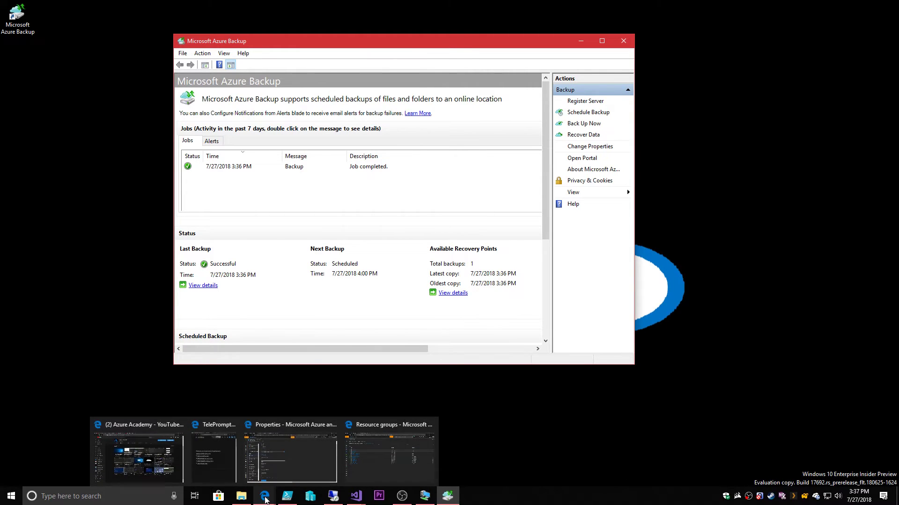
pyautogui.click(291, 458)
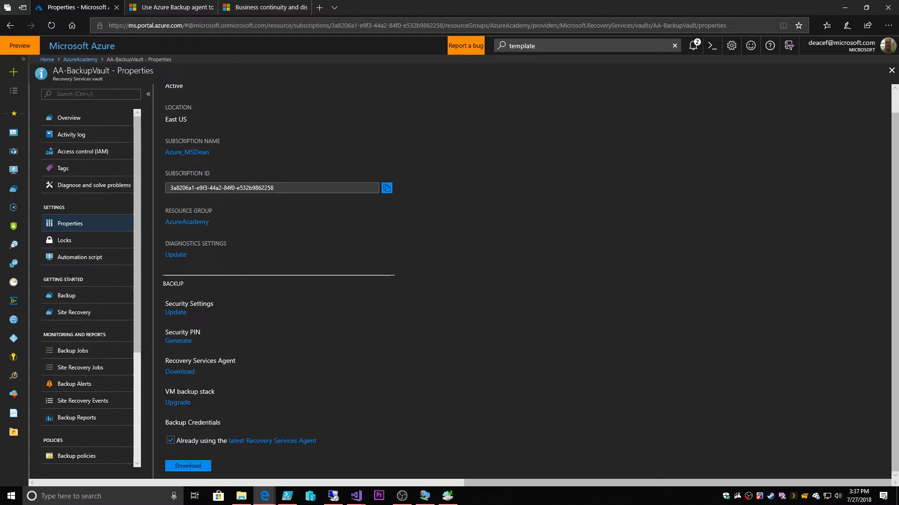
pyautogui.click(70, 118)
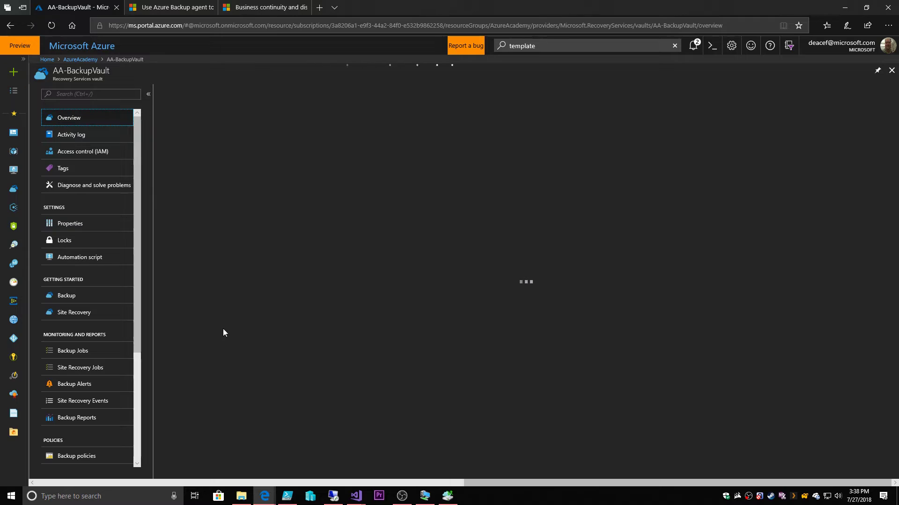
pyautogui.click(206, 323)
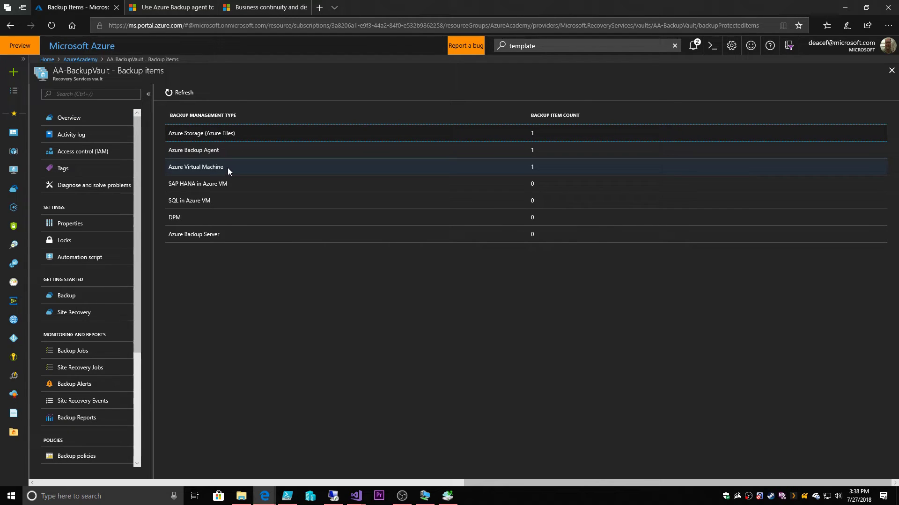
pyautogui.click(219, 149)
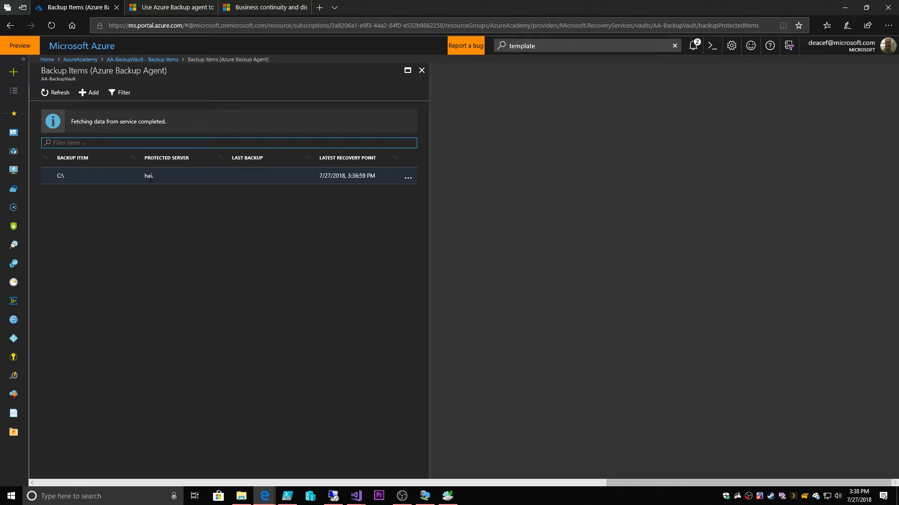
pyautogui.click(422, 71)
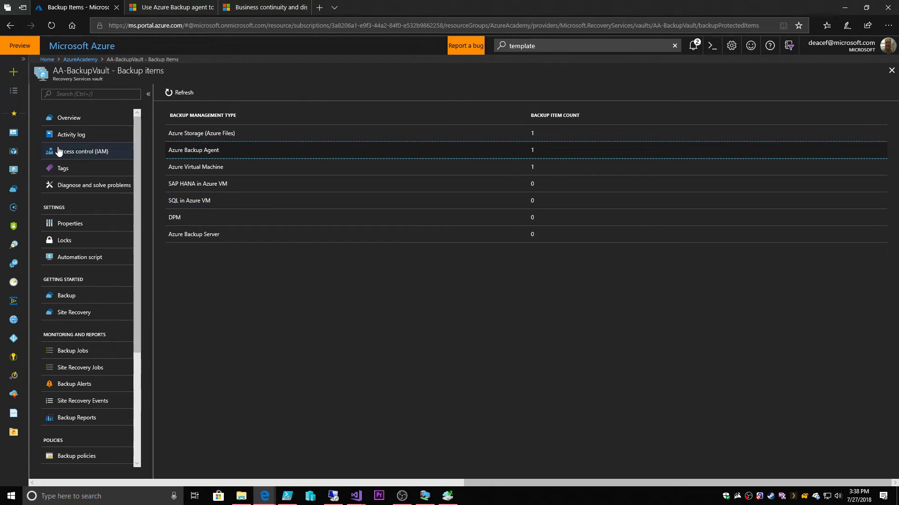
# Step: From the AzureAcademy resource group, search the marketplace for "sql 2017 enterprise" and start creating a SQL Server 2017 Enterprise Windows Server 2016 virtual machine
pyautogui.click(13, 133)
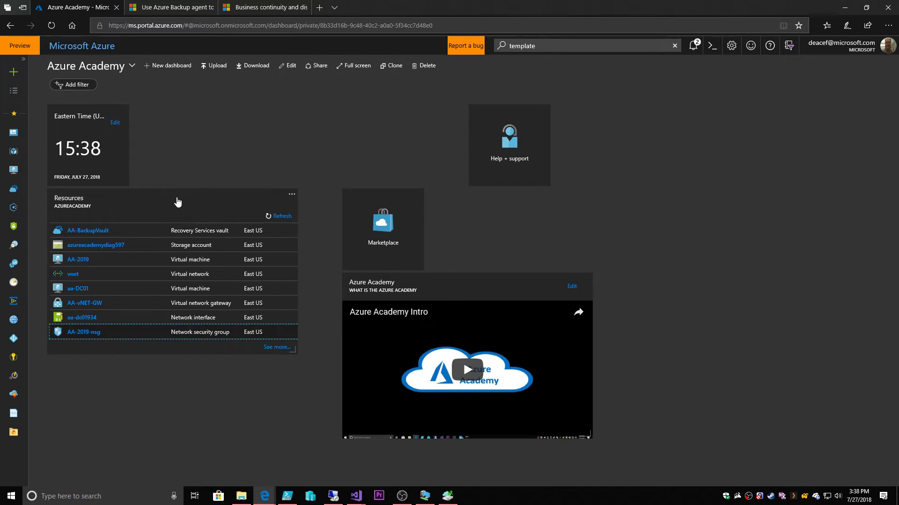
pyautogui.click(177, 203)
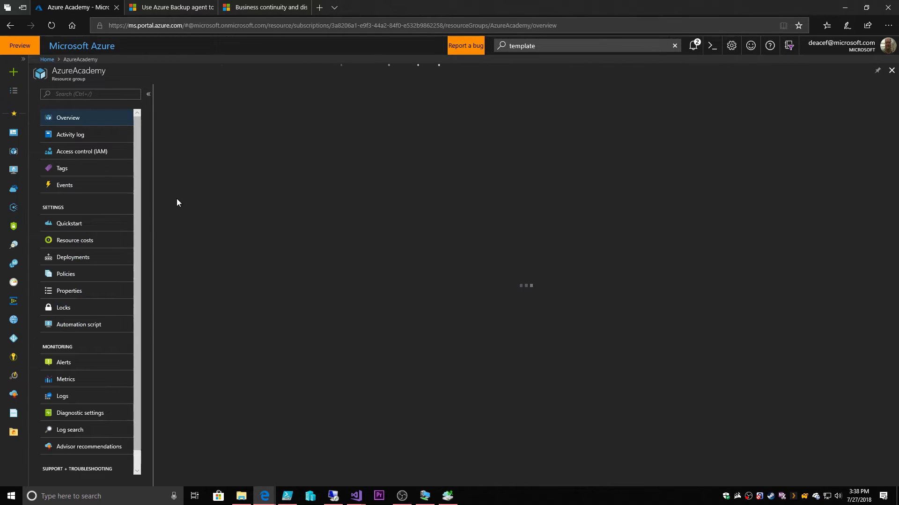
pyautogui.click(177, 93)
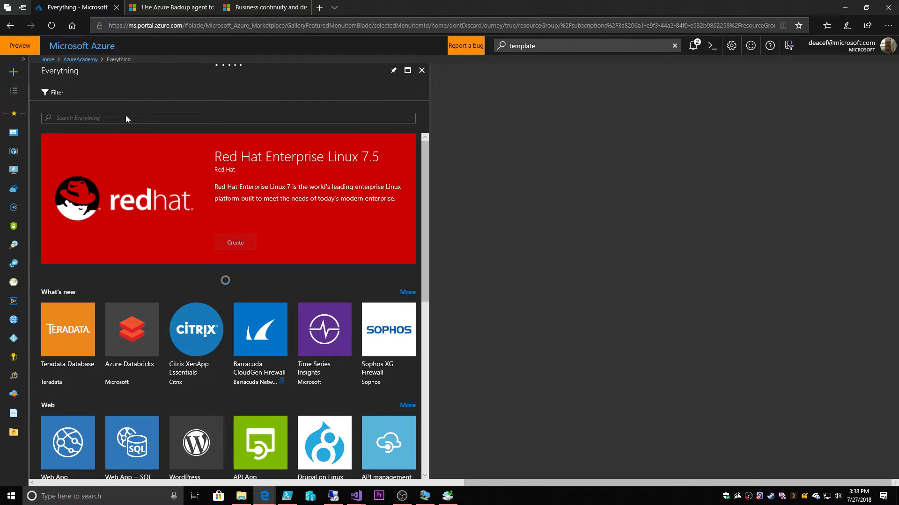
pyautogui.click(124, 117)
pyautogui.write('sql ')
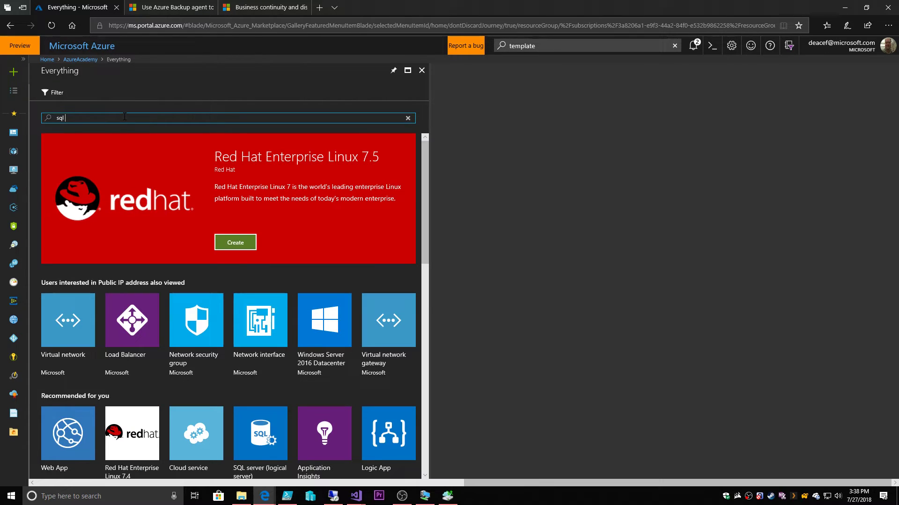
pyautogui.write('2017 e')
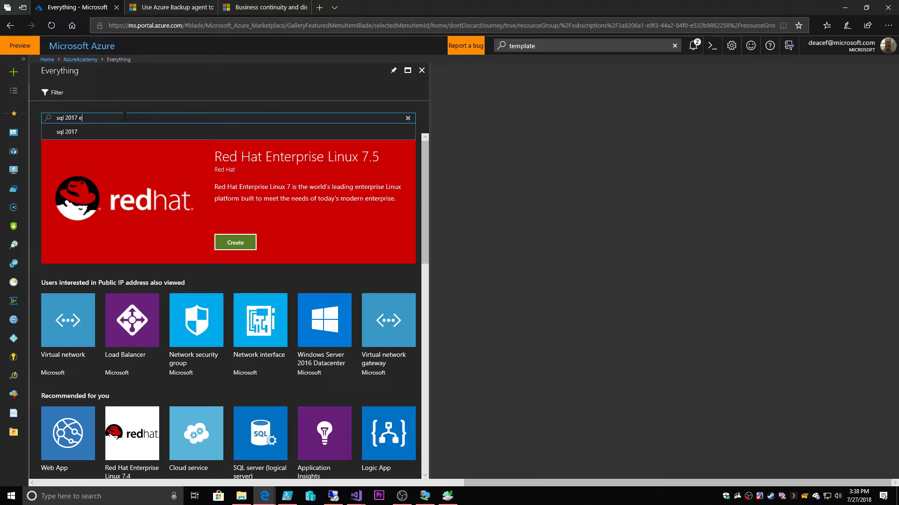
pyautogui.write('nterprise')
pyautogui.press('Return')
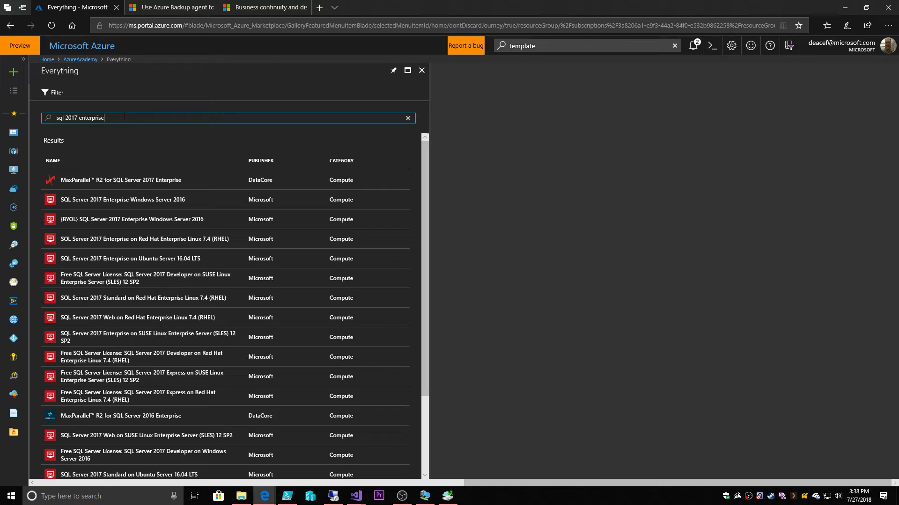
pyautogui.click(140, 199)
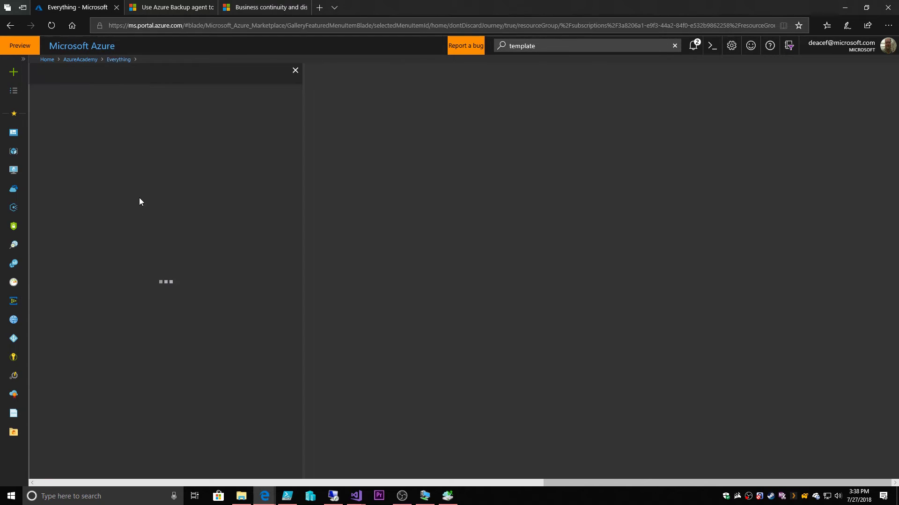
pyautogui.click(64, 469)
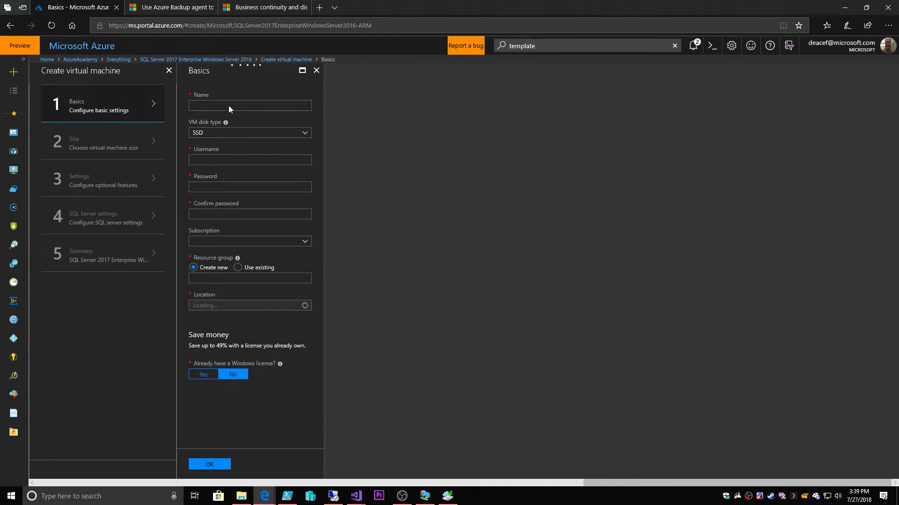
# Step: Complete the VM basics with name SQL, the administrator's username, existing resource group AzureAcademy, location East US and an existing Windows license
pyautogui.click(228, 106)
pyautogui.write('SQL')
pyautogui.press('Tab')
pyautogui.press('Tab')
pyautogui.write('dean')
pyautogui.click(238, 268)
pyautogui.click(227, 278)
pyautogui.click(217, 302)
pyautogui.click(216, 305)
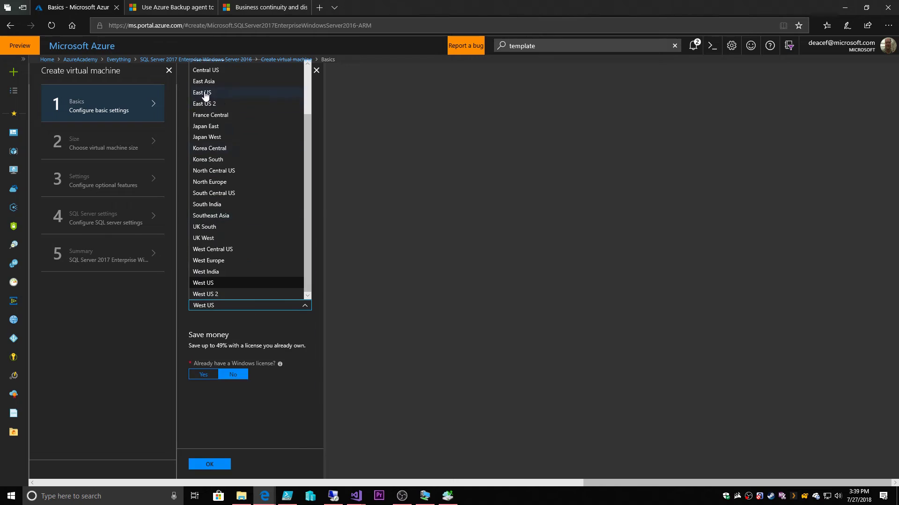
pyautogui.click(203, 283)
pyautogui.click(203, 374)
pyautogui.click(192, 421)
pyautogui.click(210, 464)
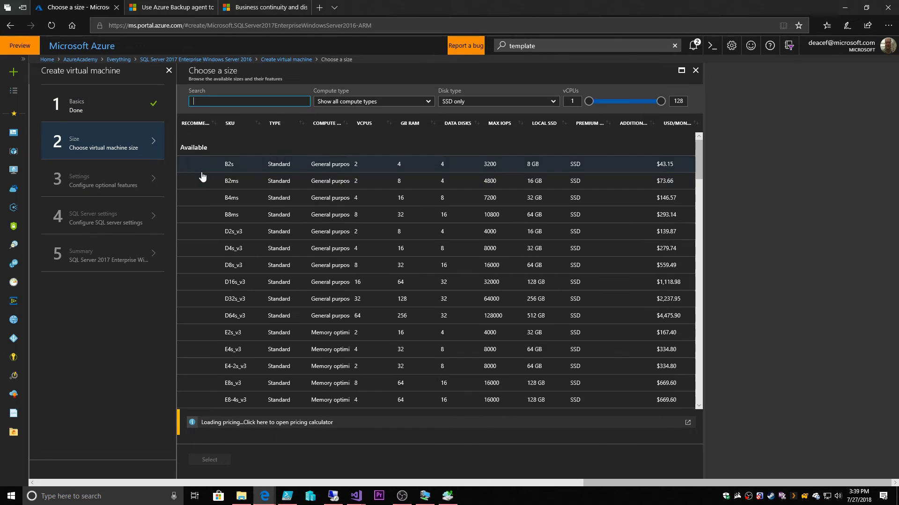
# Step: Choose the D4s_v3 size and create a new availability set named AA-AvSet-SQL for the virtual machine
pyautogui.click(232, 248)
pyautogui.click(209, 460)
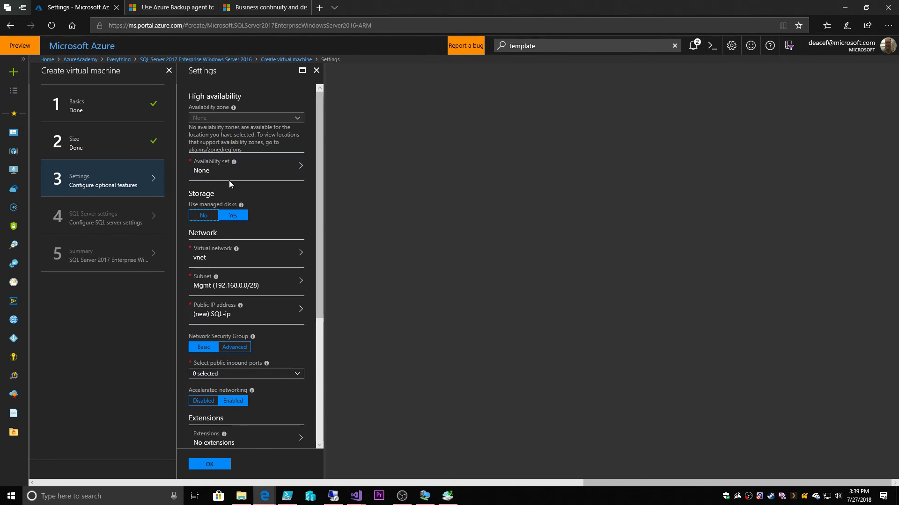
pyautogui.click(234, 169)
pyautogui.click(356, 158)
pyautogui.click(510, 111)
pyautogui.write('AA-AvSet-SQL')
pyautogui.click(513, 463)
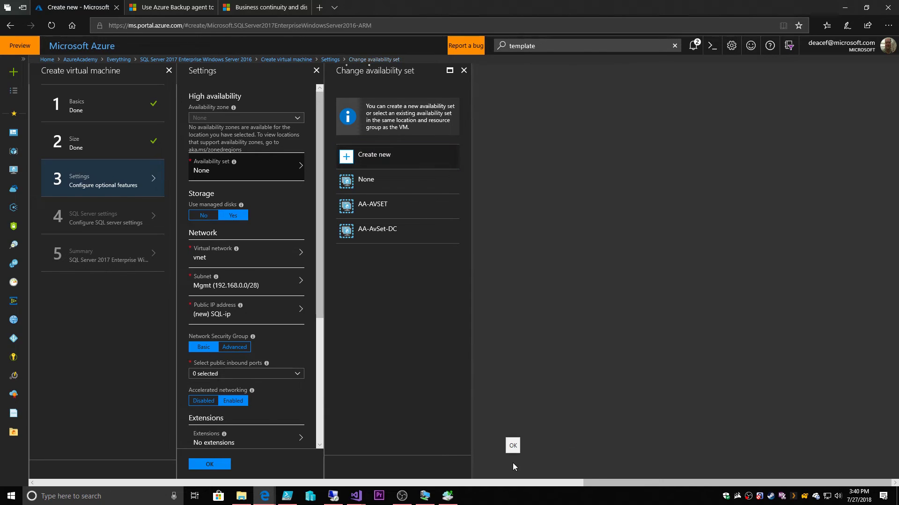
# Step: Configure the VM's network with a subnet, no public IP address and two selected public inbound ports
pyautogui.click(299, 283)
pyautogui.click(374, 120)
pyautogui.click(291, 310)
pyautogui.click(363, 140)
pyautogui.click(366, 166)
pyautogui.click(233, 374)
pyautogui.click(225, 429)
pyautogui.click(224, 440)
pyautogui.click(301, 356)
# Step: Enable auto-shutdown with a chosen time zone and finish the VM setup with the default SQL Server settings
pyautogui.scroll(-6, 280, 346)
pyautogui.click(233, 290)
pyautogui.click(227, 347)
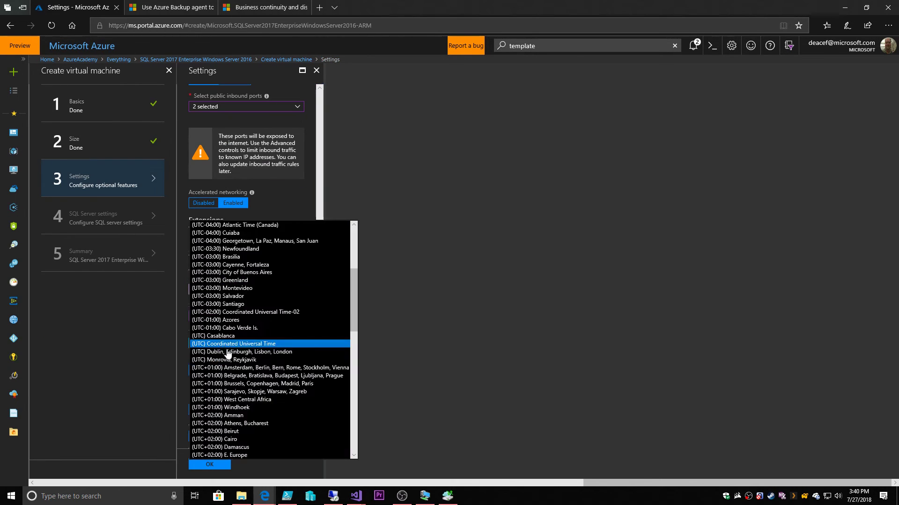
pyautogui.click(227, 352)
pyautogui.click(211, 465)
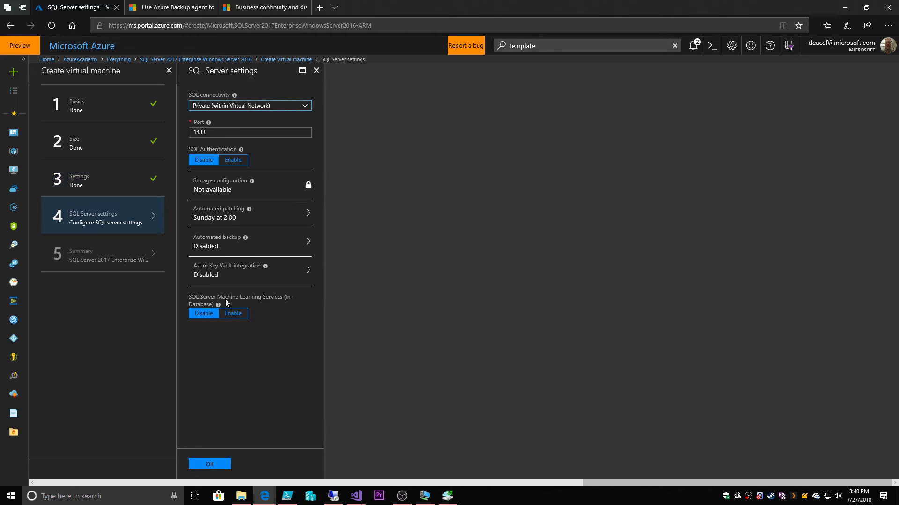
pyautogui.click(214, 464)
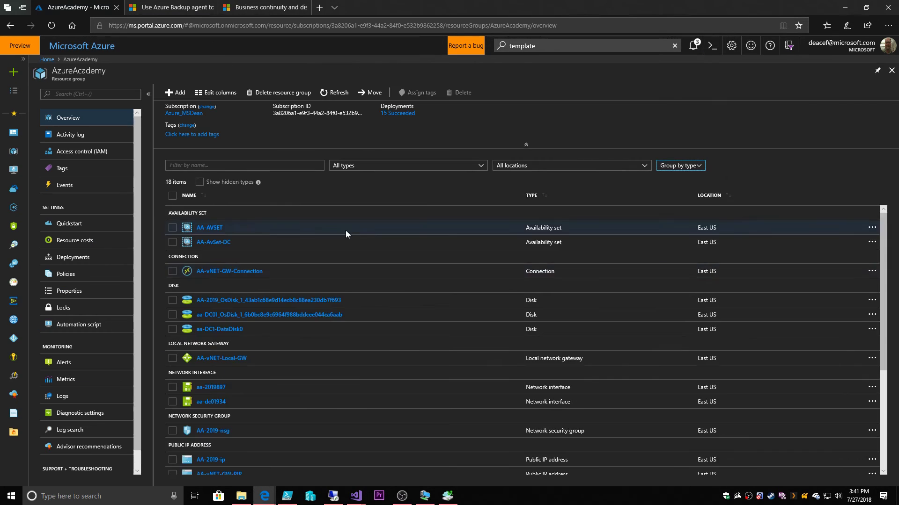
# Step: Open the SQL Server 2017 deployment from AzureAcademy's deployment history and check its progress
pyautogui.click(73, 257)
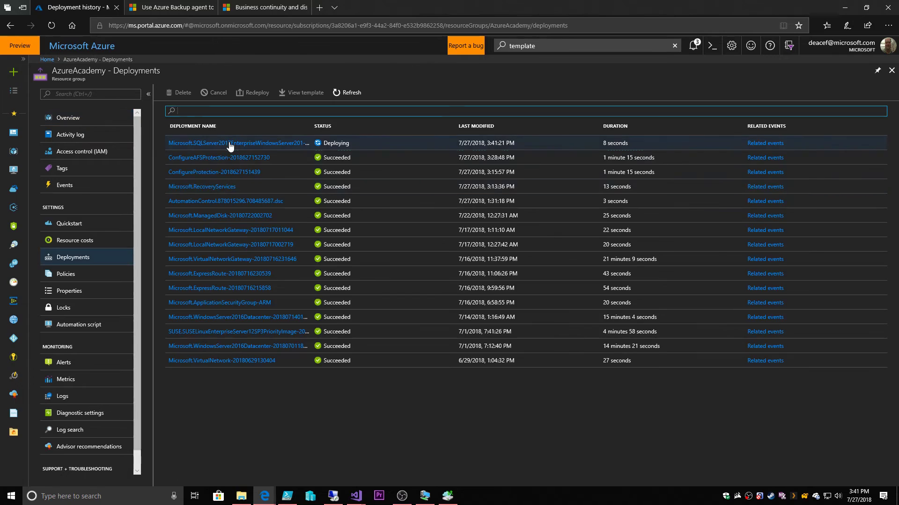
pyautogui.click(230, 144)
pyautogui.click(297, 92)
pyautogui.click(295, 93)
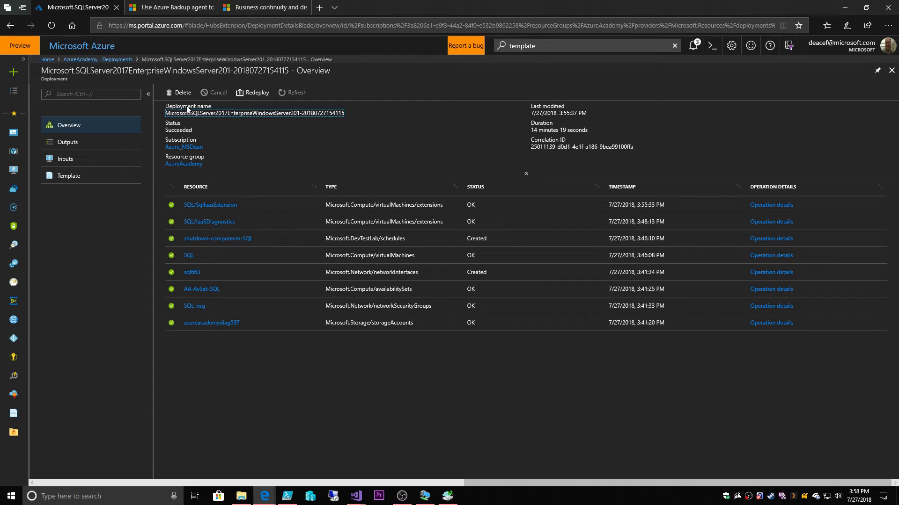
# Step: Return to the AzureAcademy resource group and open AA-BackupVault's backup items for SQL in Azure VM
pyautogui.click(185, 164)
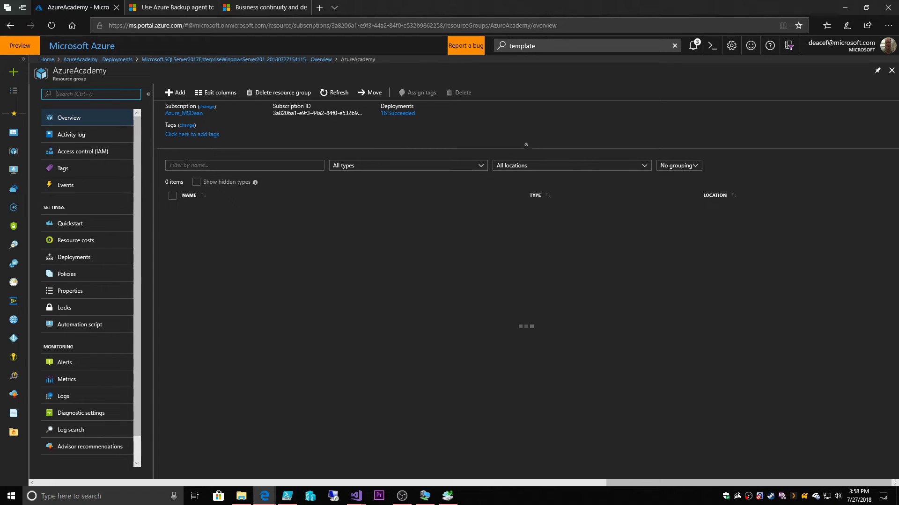
pyautogui.click(217, 329)
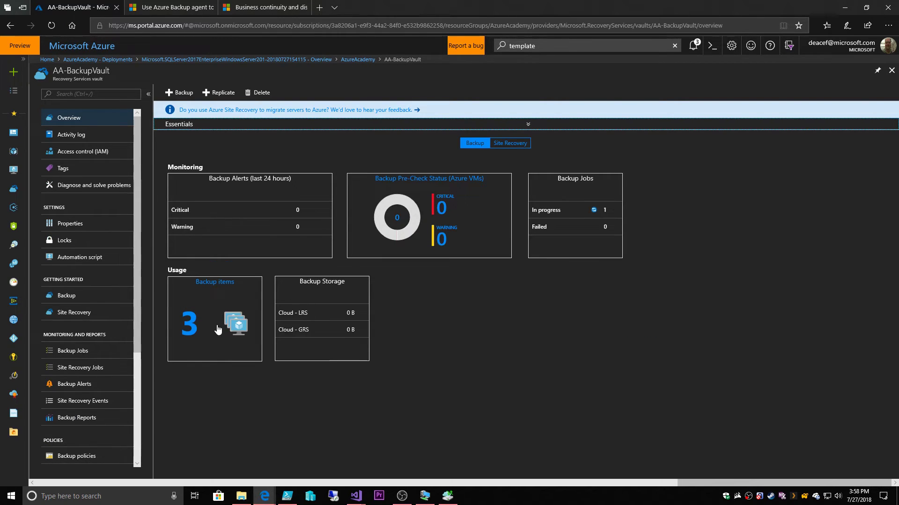
pyautogui.click(195, 321)
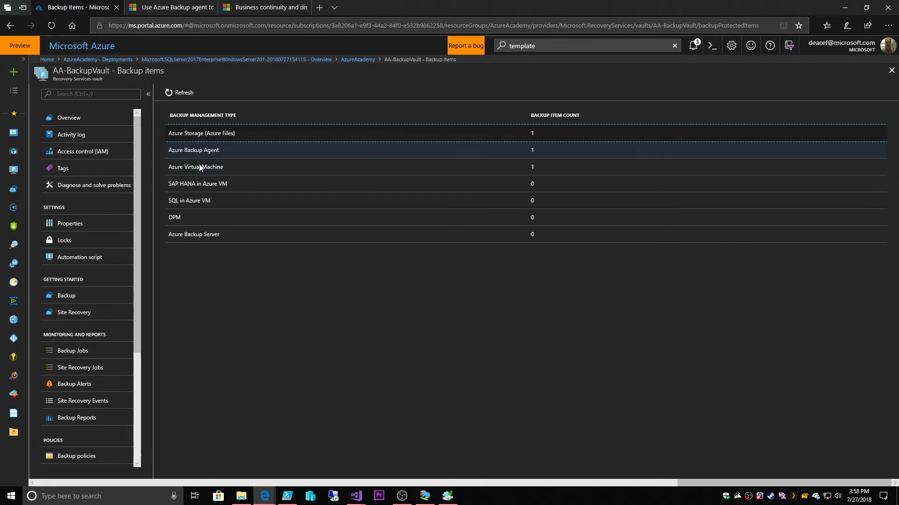
pyautogui.click(186, 202)
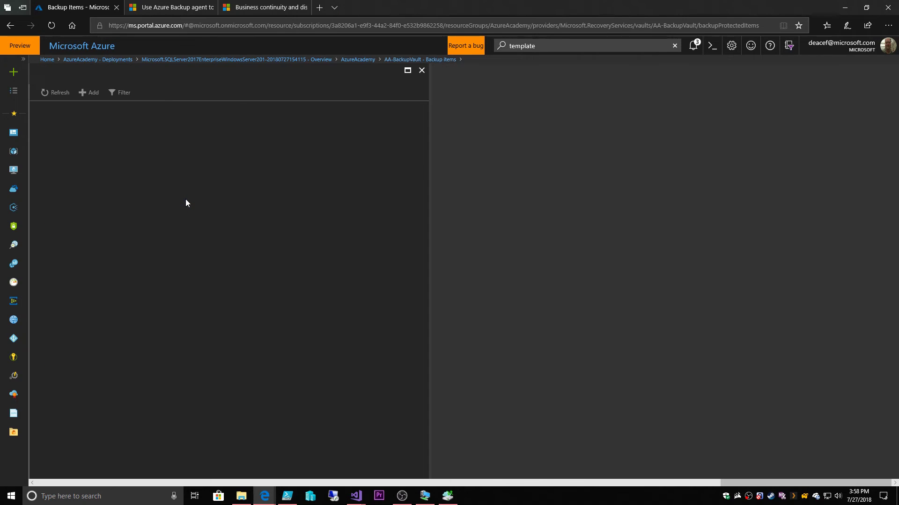
# Step: Start adding a backup item with the backup goal set to SQL Server in Azure VM (Preview)
pyautogui.click(89, 93)
pyautogui.click(72, 133)
pyautogui.click(72, 171)
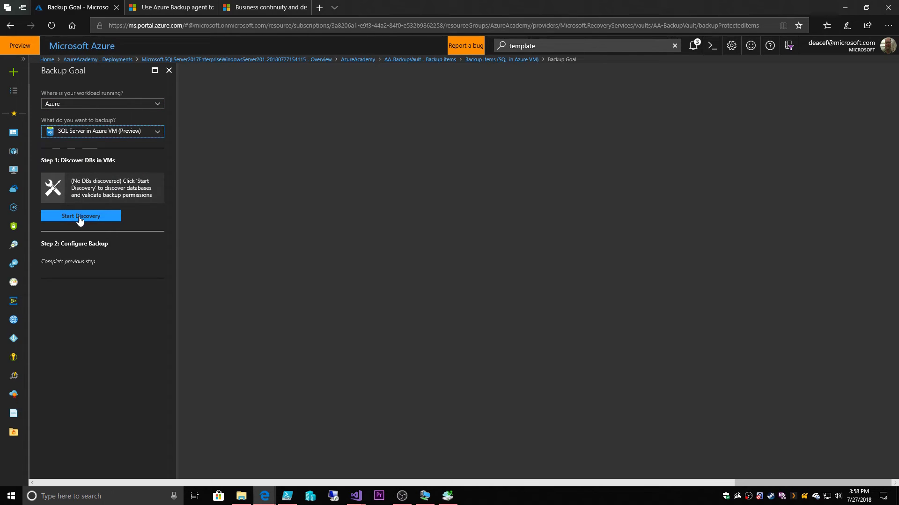
# Step: Start database discovery on the SQL virtual machine and view the discovery details under Protected Servers
pyautogui.click(80, 216)
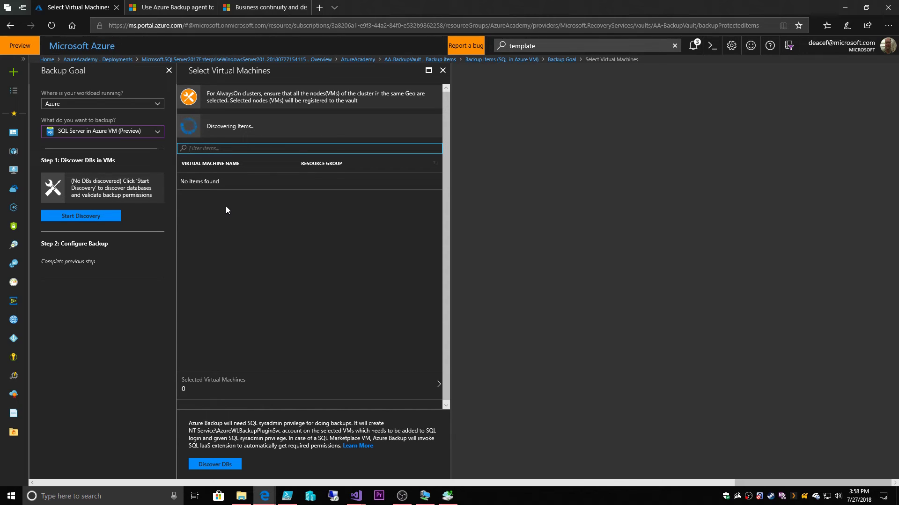
pyautogui.click(189, 193)
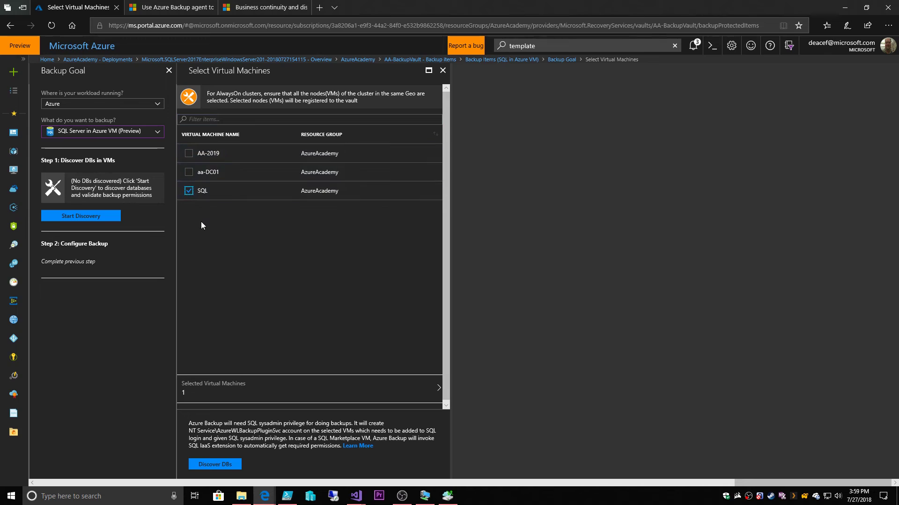
pyautogui.click(213, 464)
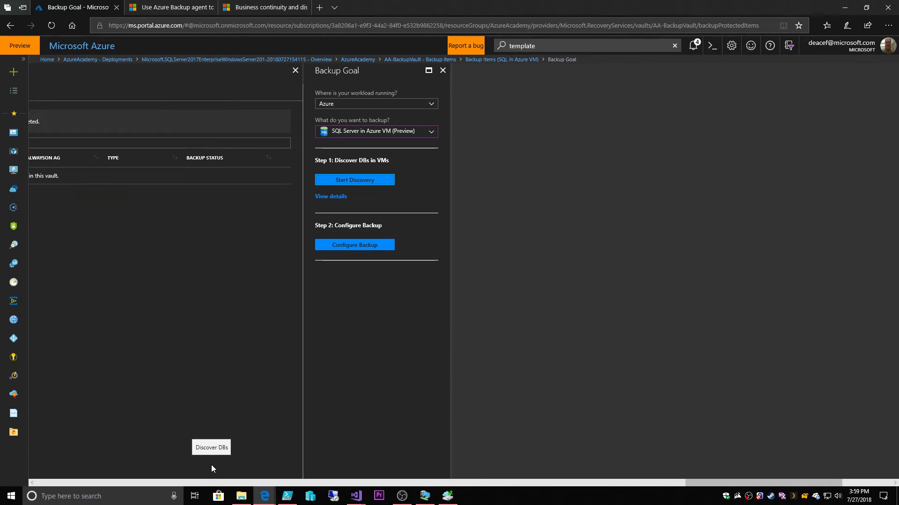
pyautogui.click(331, 197)
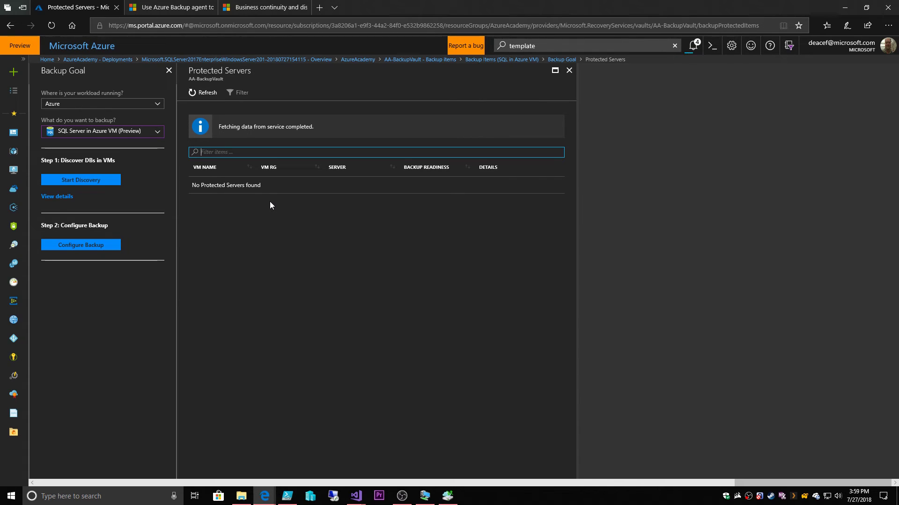
# Step: Refresh the discovered servers and enable backup of every database in the sql\MSSQLSERVER instance with the HourlyLogBackup policy
pyautogui.hotkey('shift', 'Tab')
pyautogui.press('Return')
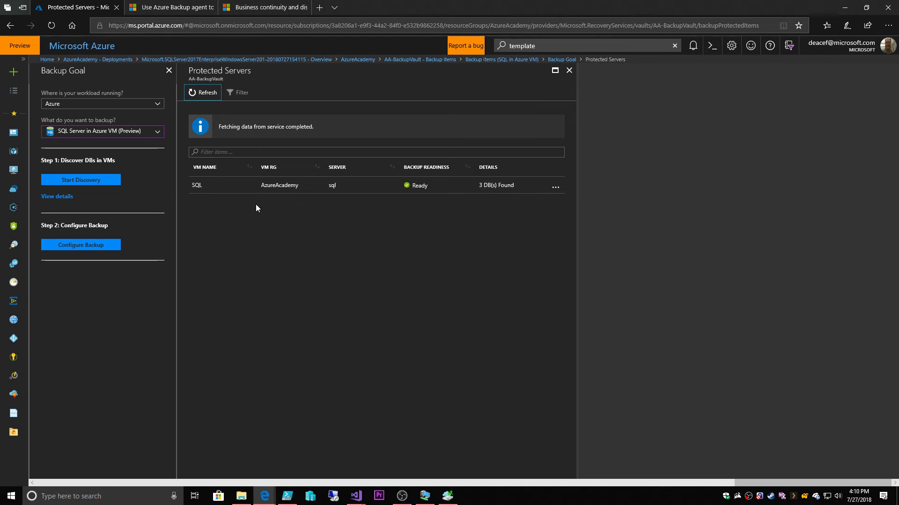
pyautogui.click(102, 245)
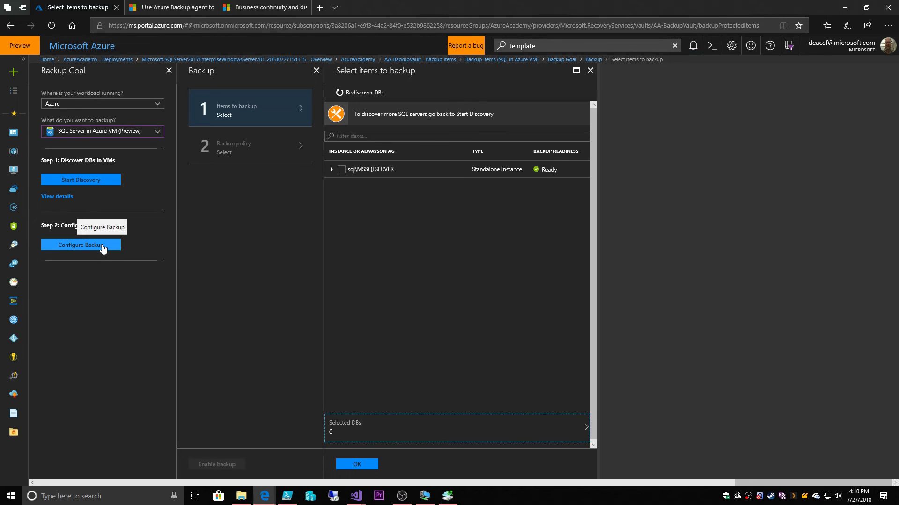
pyautogui.click(332, 169)
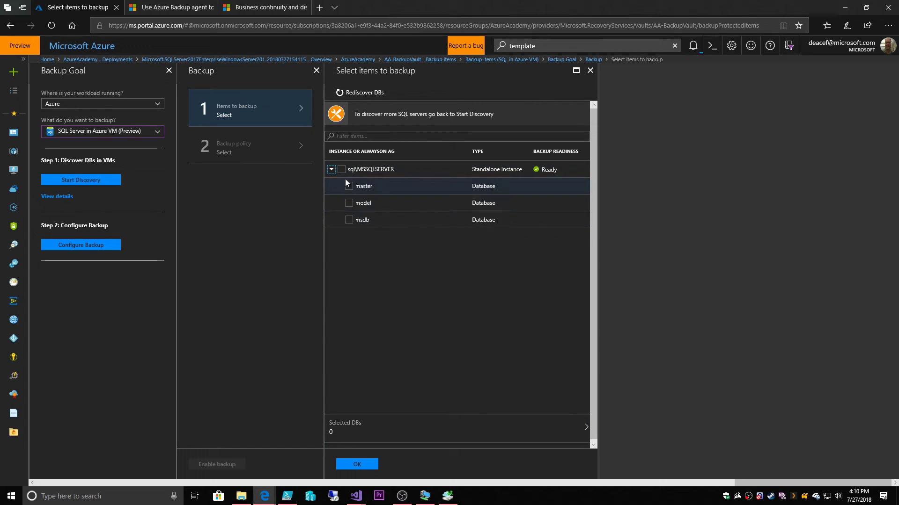
pyautogui.click(341, 169)
pyautogui.click(360, 464)
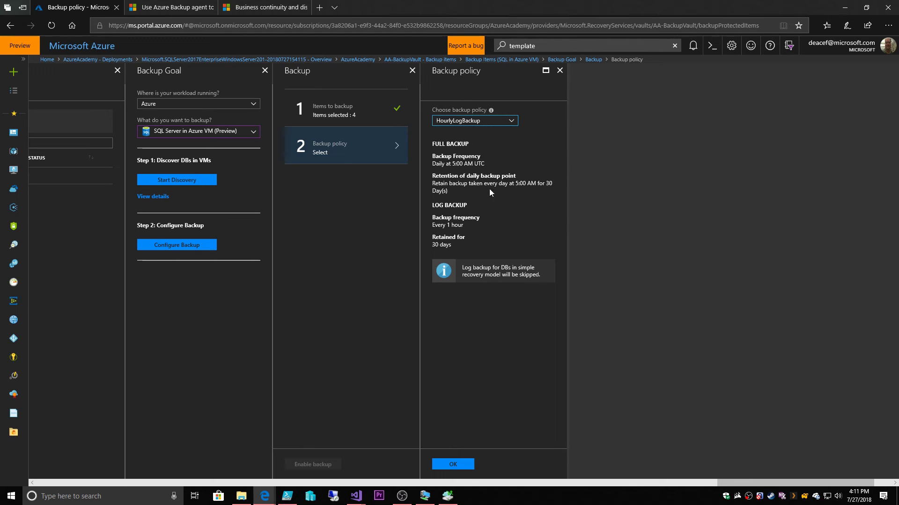
pyautogui.click(456, 465)
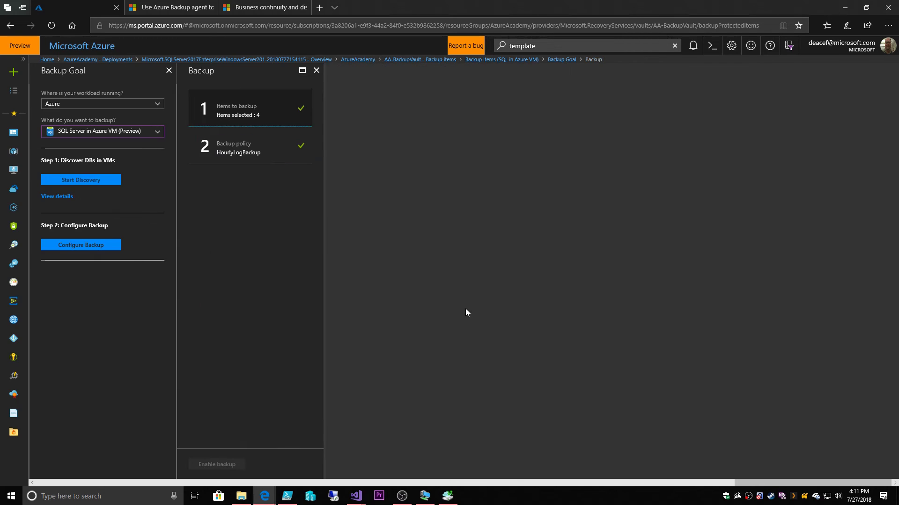
pyautogui.click(216, 464)
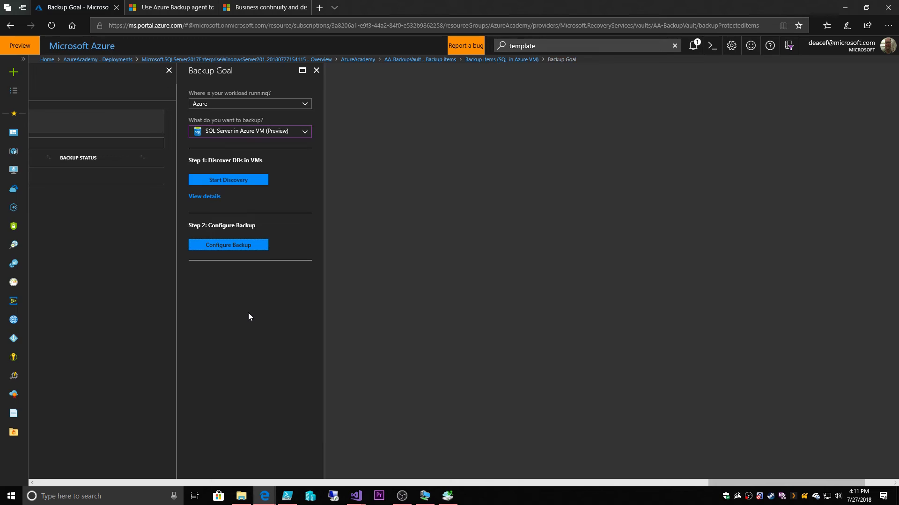
# Step: Return to AA-BackupVault through the AzureAcademy resource group and check the progress of its backup jobs
pyautogui.click(356, 59)
pyautogui.click(215, 326)
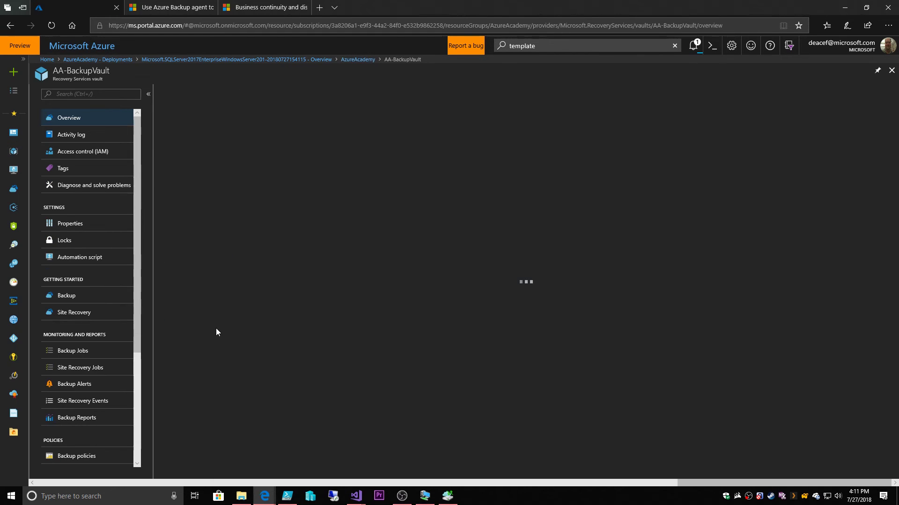
pyautogui.click(64, 350)
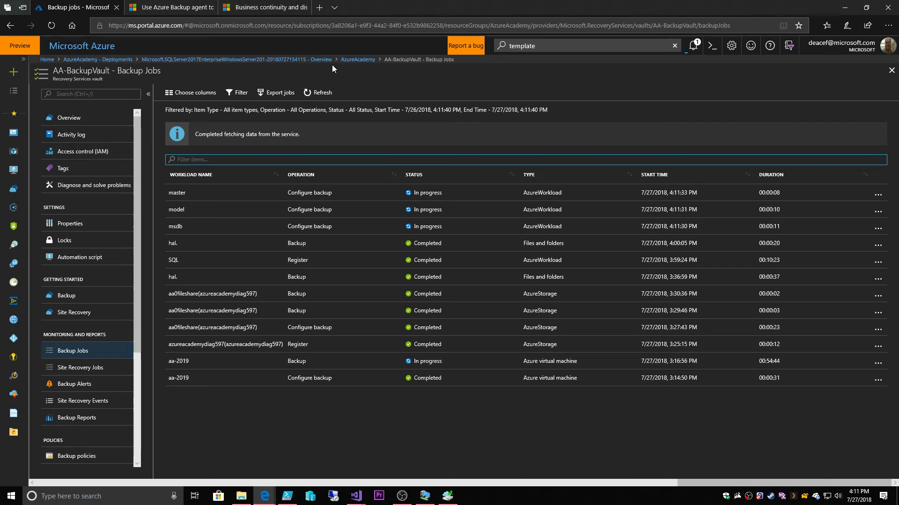
# Step: Enable backup of the aa-DC01 virtual machine from the AzureAcademy resource group, using AA-BackupVault and the SOZ policy
pyautogui.click(351, 61)
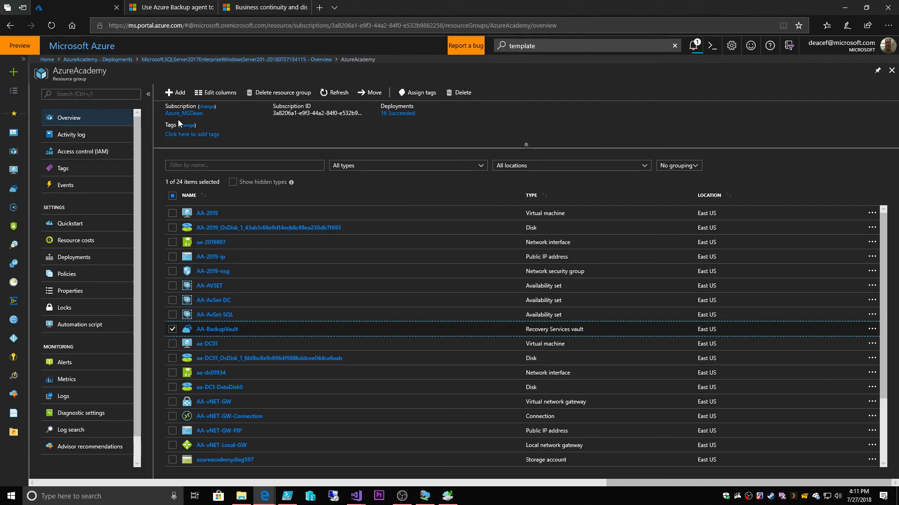
pyautogui.click(208, 344)
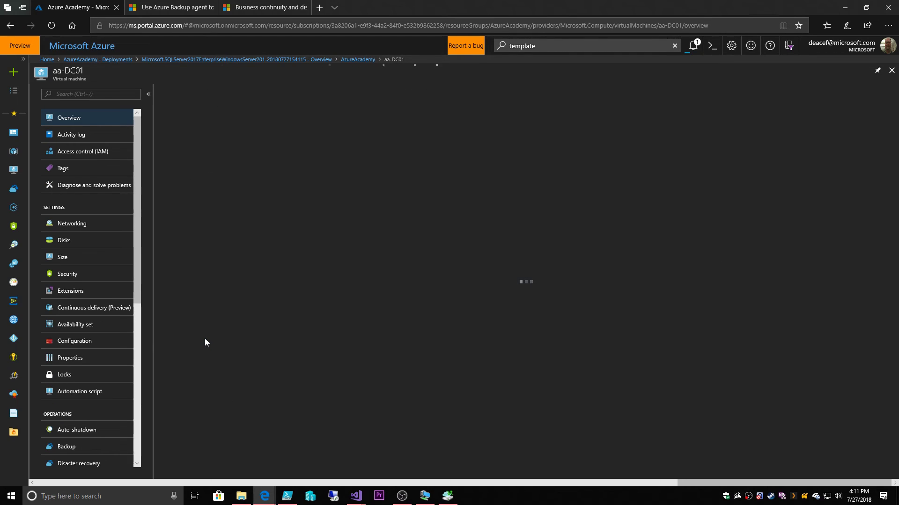
pyautogui.scroll(-3, 91, 323)
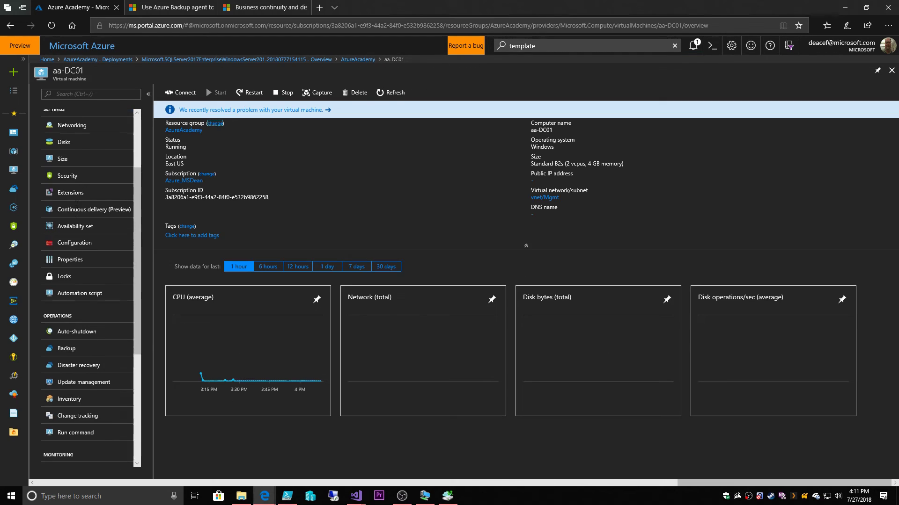
pyautogui.click(74, 343)
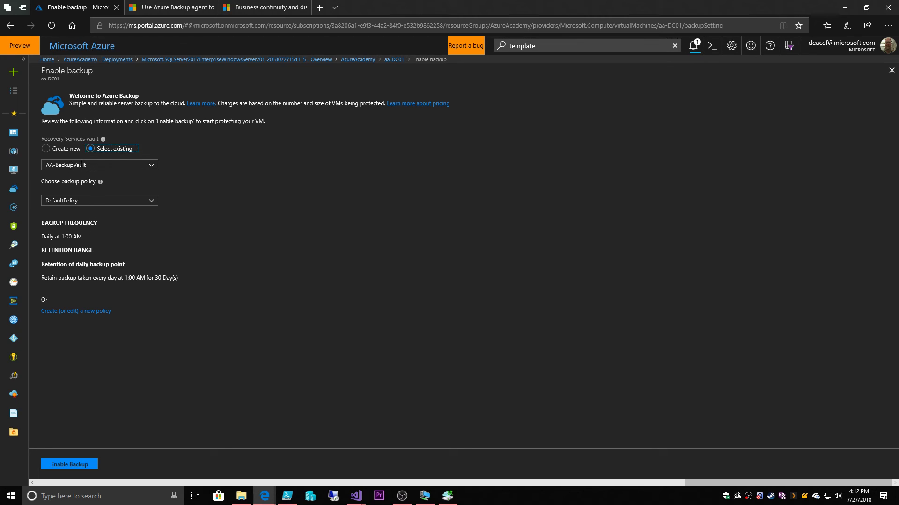
pyautogui.click(77, 204)
pyautogui.click(58, 223)
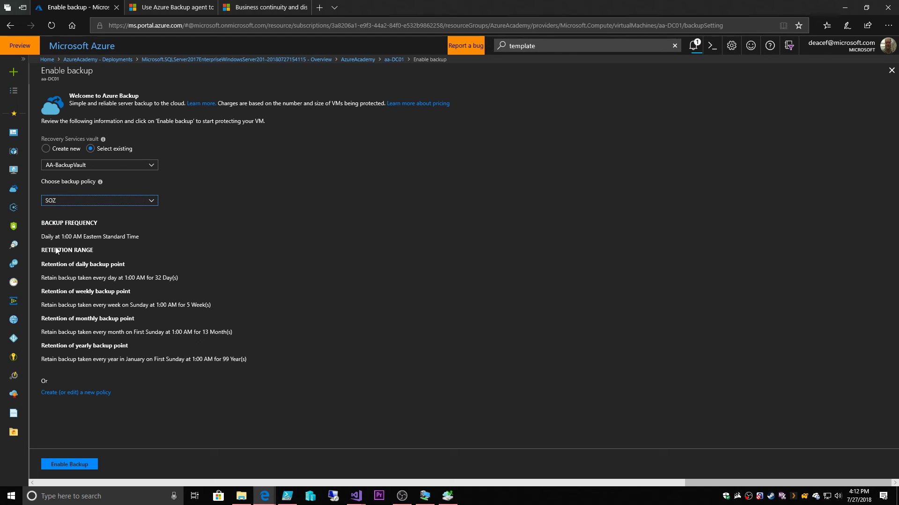
pyautogui.click(65, 464)
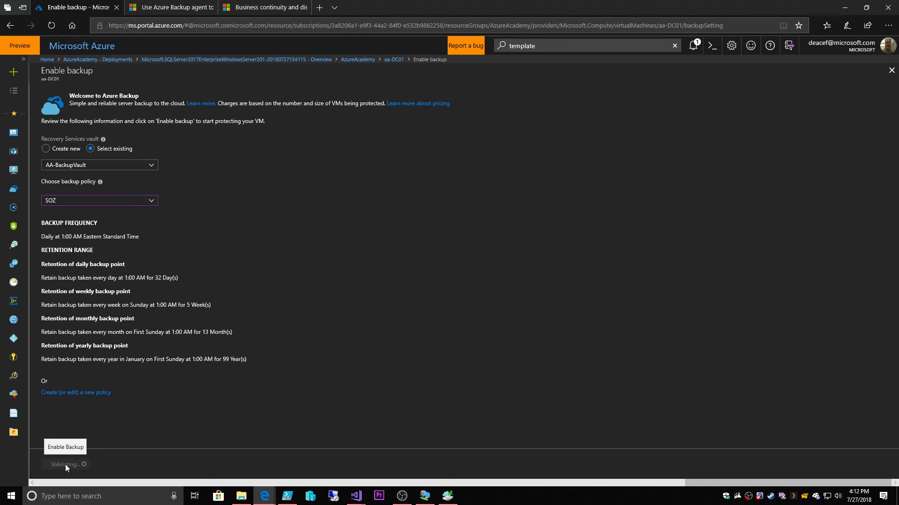
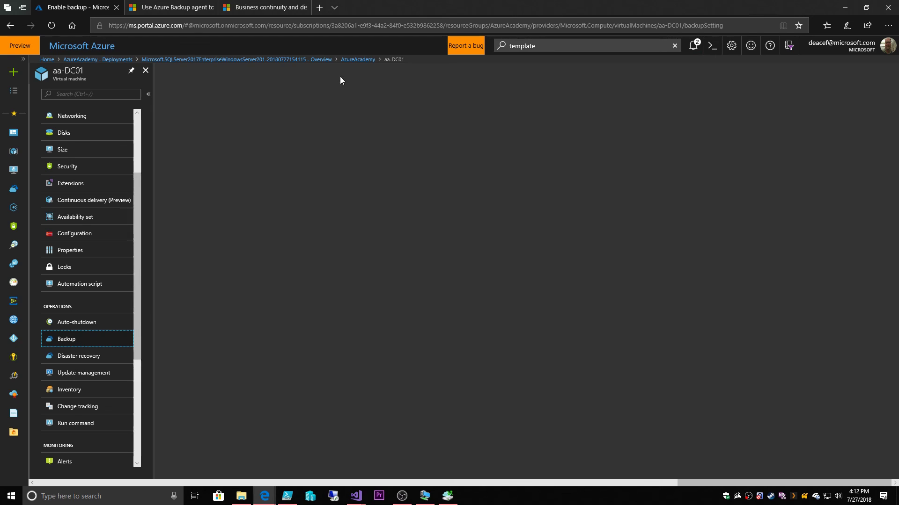
# Step: Go back to AA-BackupVault in the AzureAcademy resource group and review its backup items by management type
pyautogui.click(364, 59)
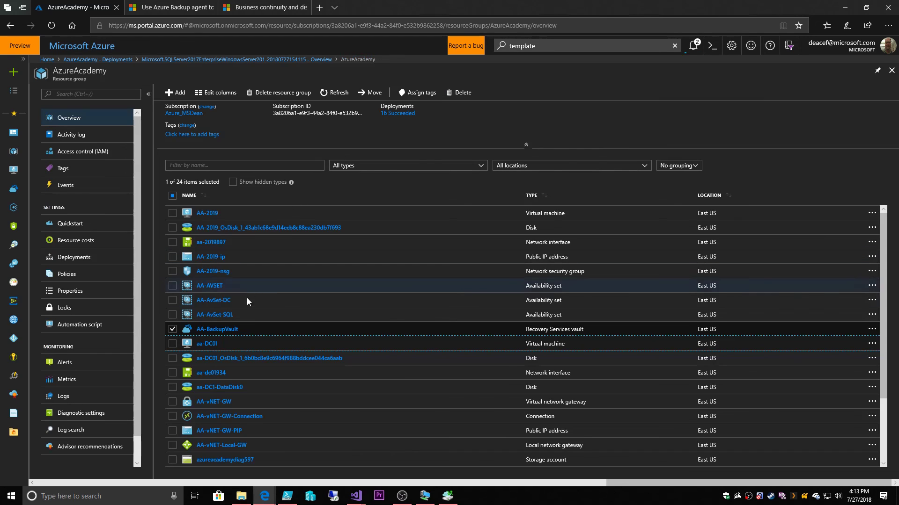
pyautogui.click(231, 330)
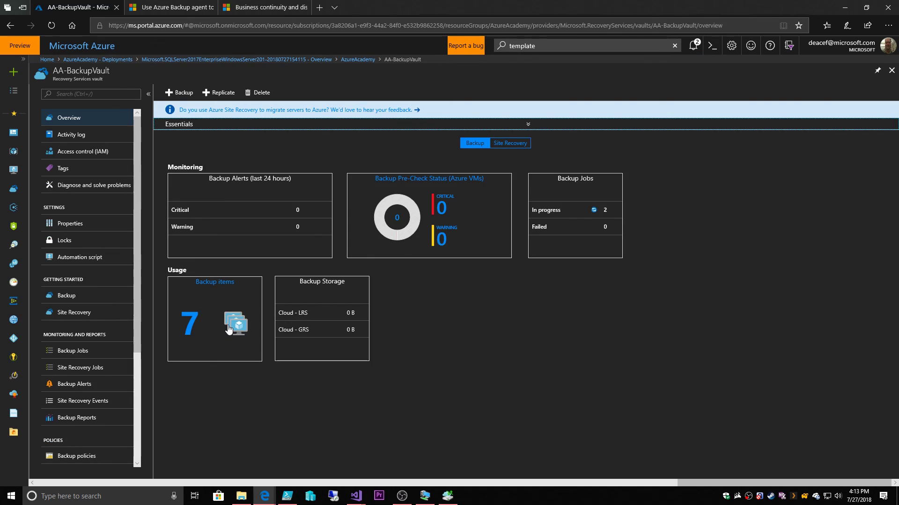
pyautogui.click(193, 325)
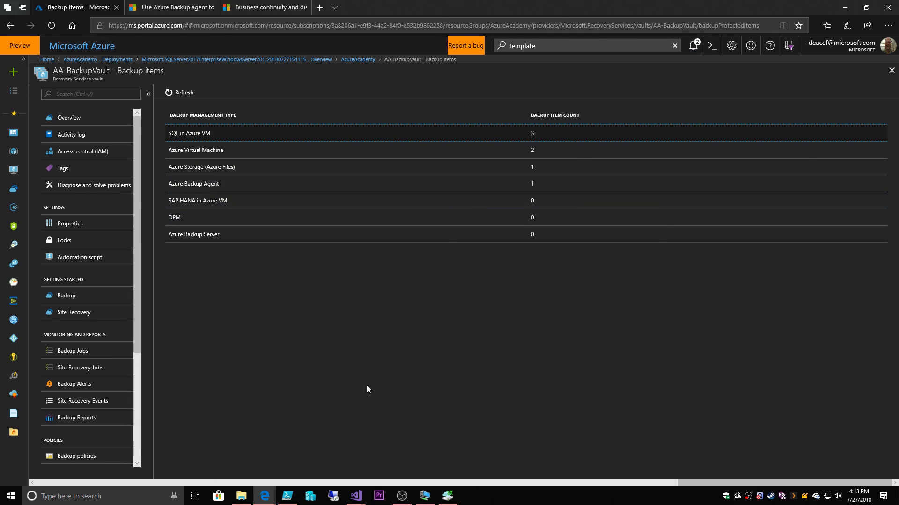
# Step: Switch to Microsoft Azure Backup, review the local server's two backup jobs, and return to the Azure portal
pyautogui.click(448, 495)
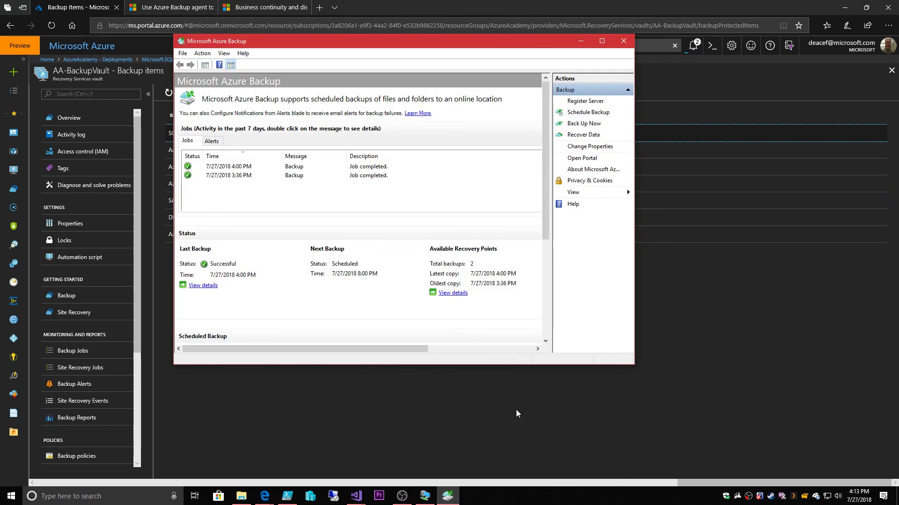
pyautogui.click(248, 168)
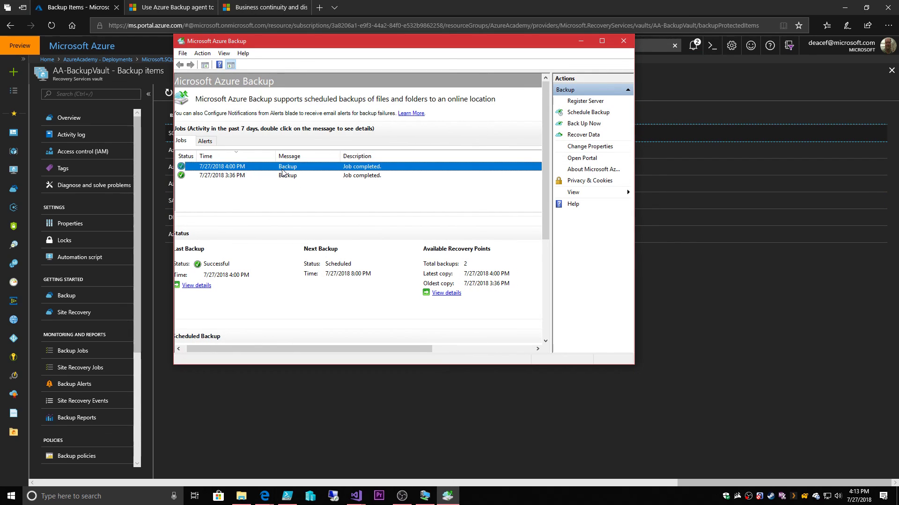
pyautogui.click(238, 176)
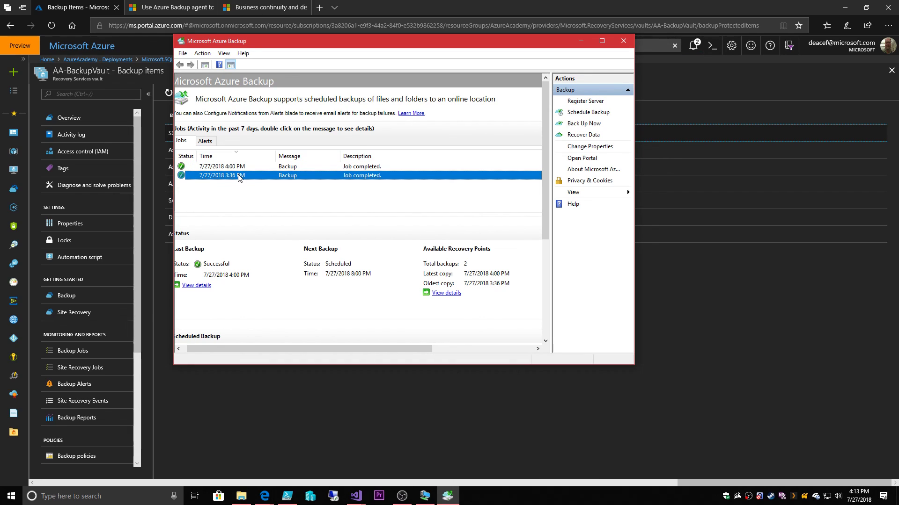
pyautogui.click(242, 168)
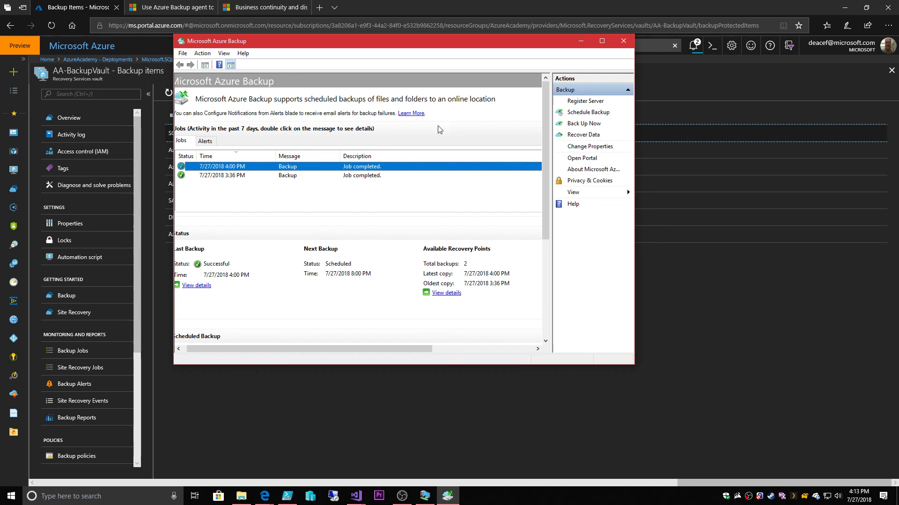
pyautogui.click(579, 41)
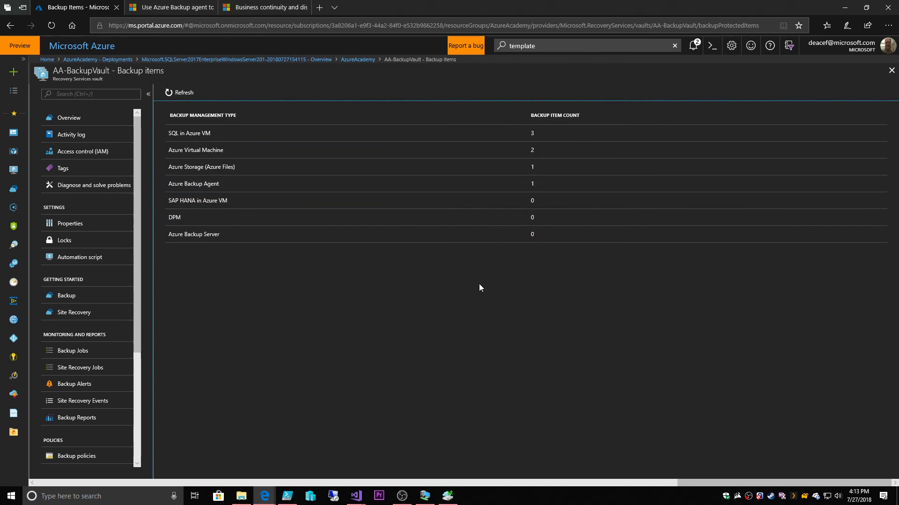